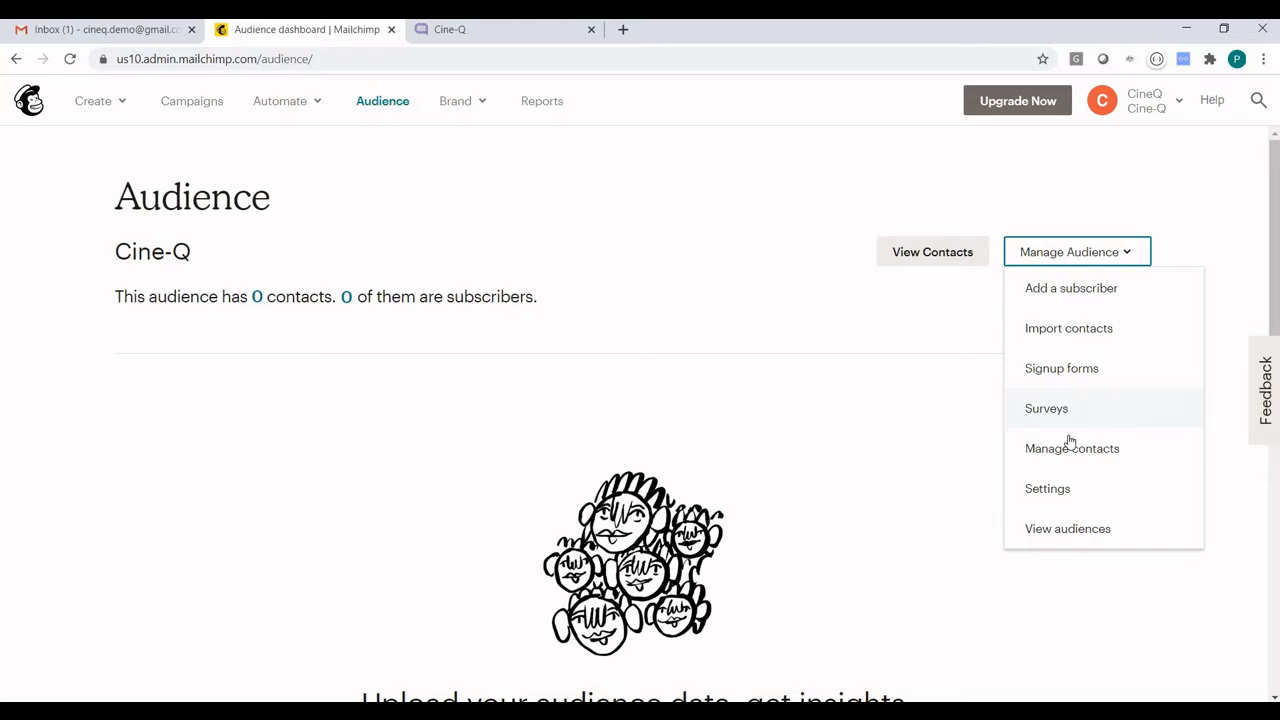
# Open the Cine-Q audience's settings and review its audience fields and merge tags, including the Cine-Q fields
pyautogui.click(1058, 490)
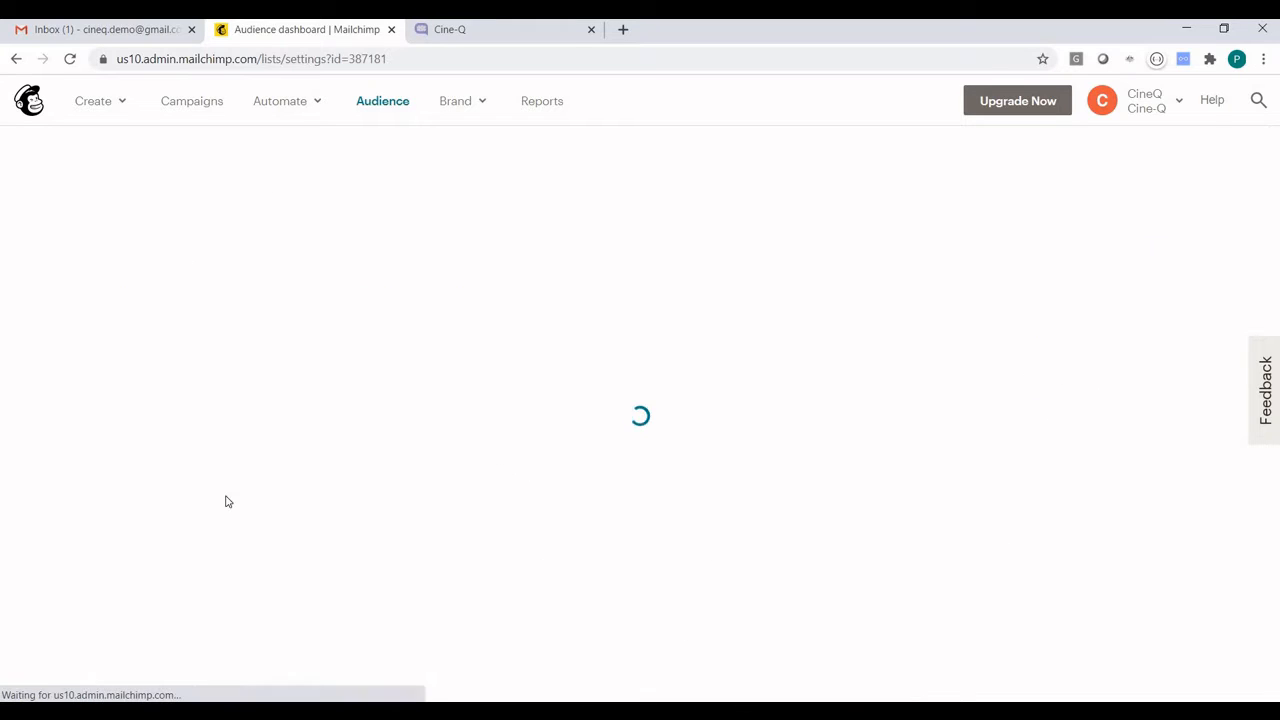
pyautogui.scroll(-4, 227, 501)
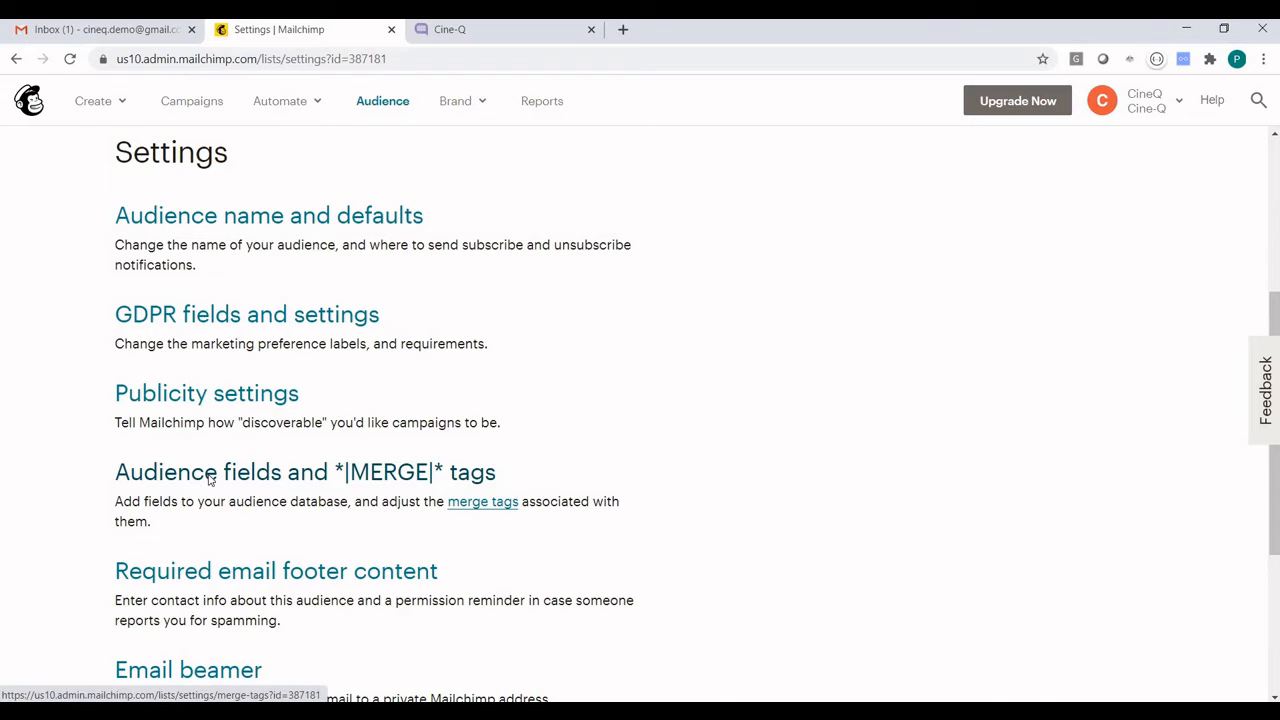
pyautogui.click(210, 480)
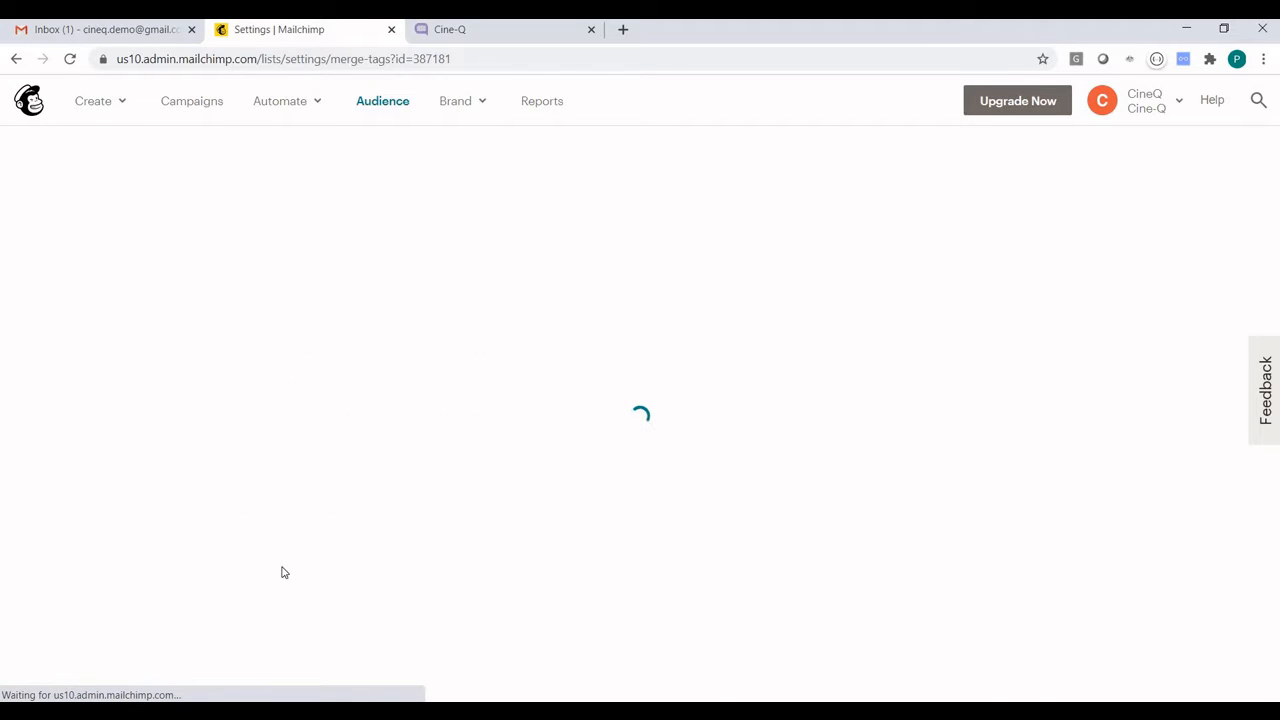
pyautogui.scroll(-7, 283, 568)
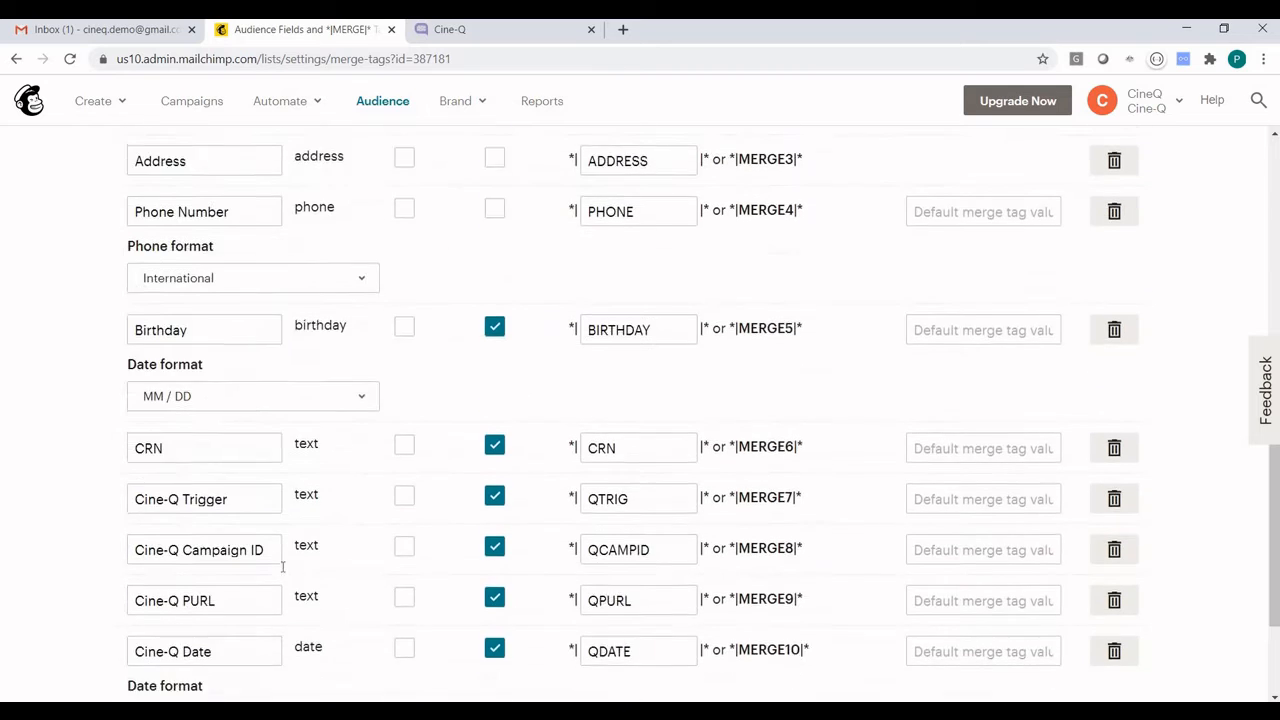
pyautogui.scroll(-2, 283, 568)
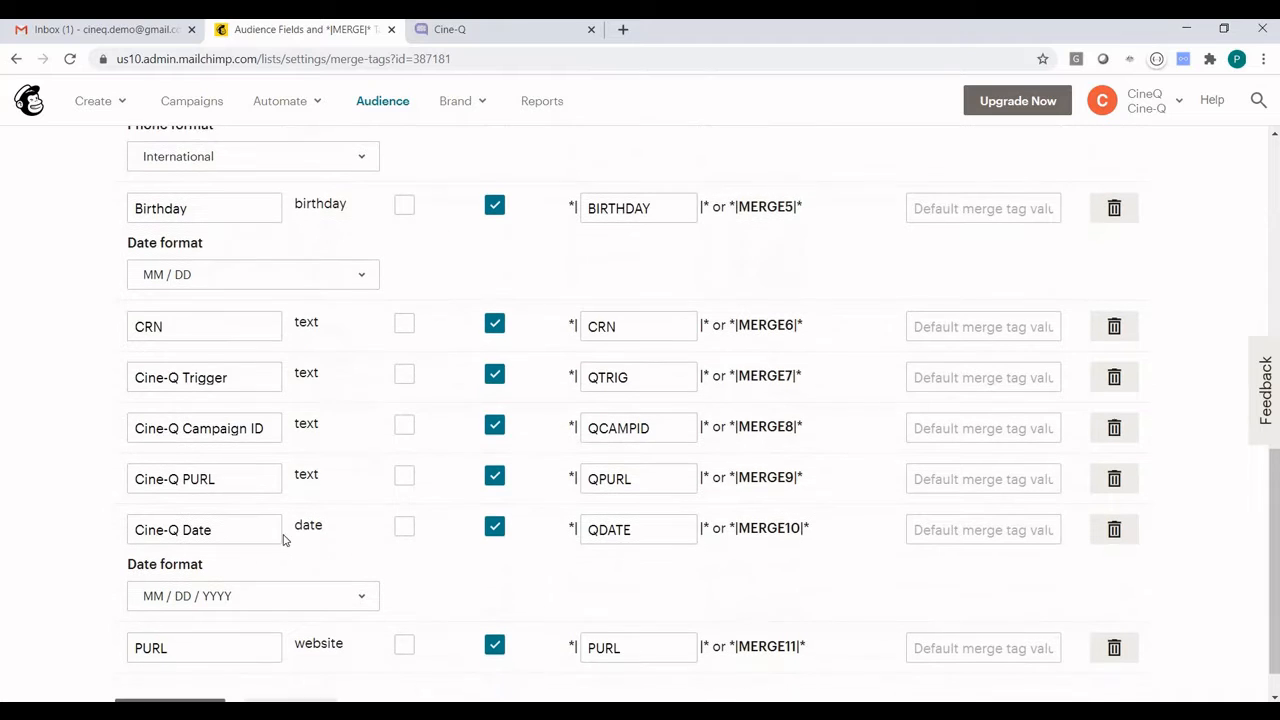
# Open the paused Cine-Q Demo Trigger Campaign for editing and review its trigger
pyautogui.click(195, 102)
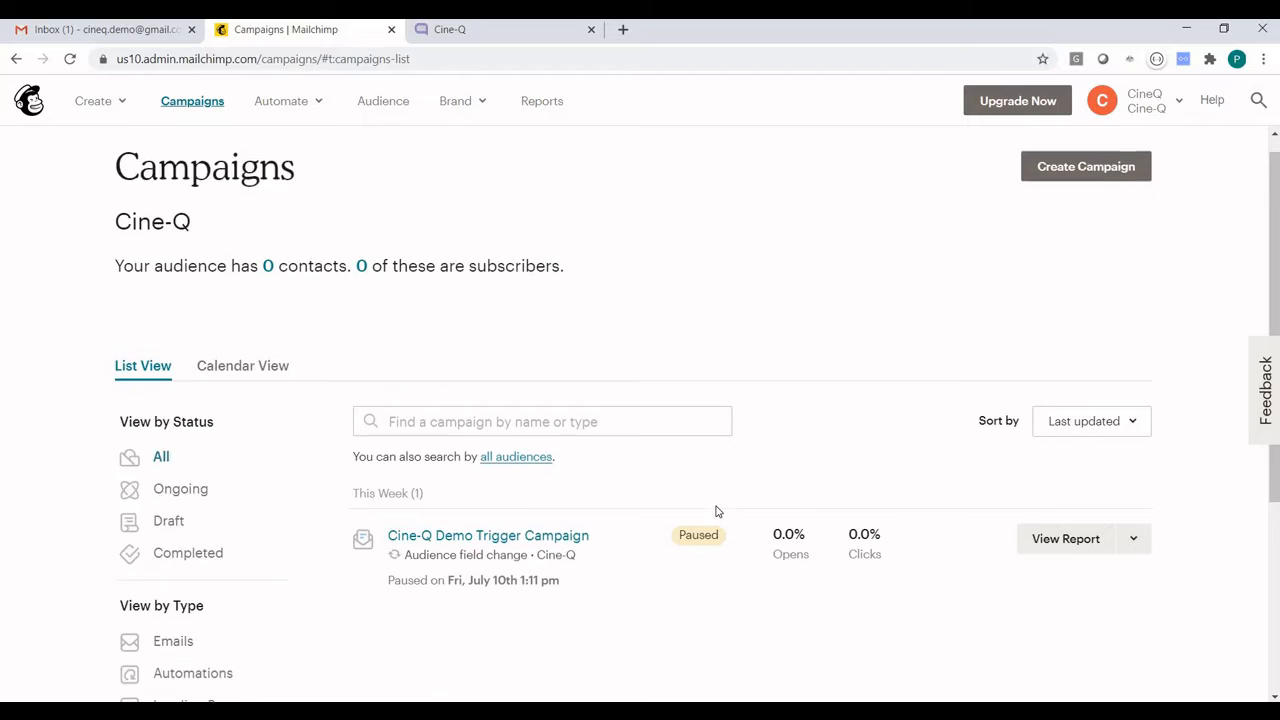
pyautogui.scroll(-1, 716, 511)
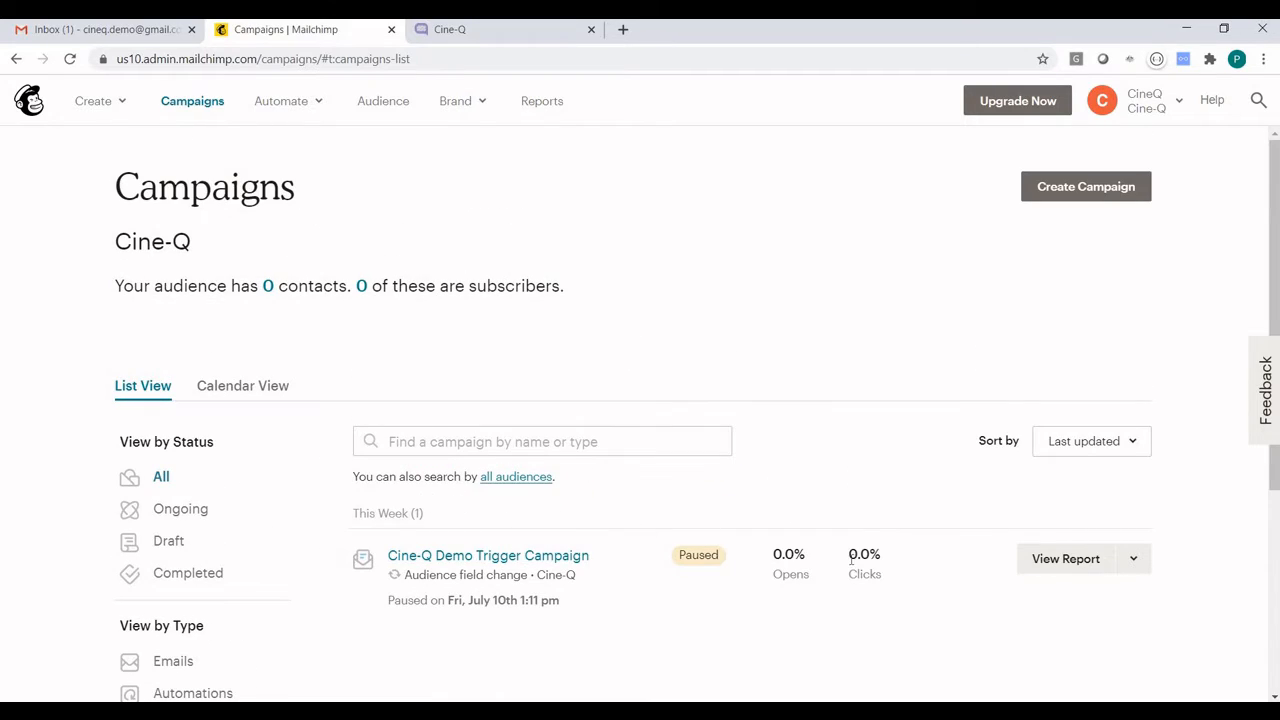
pyautogui.click(1137, 560)
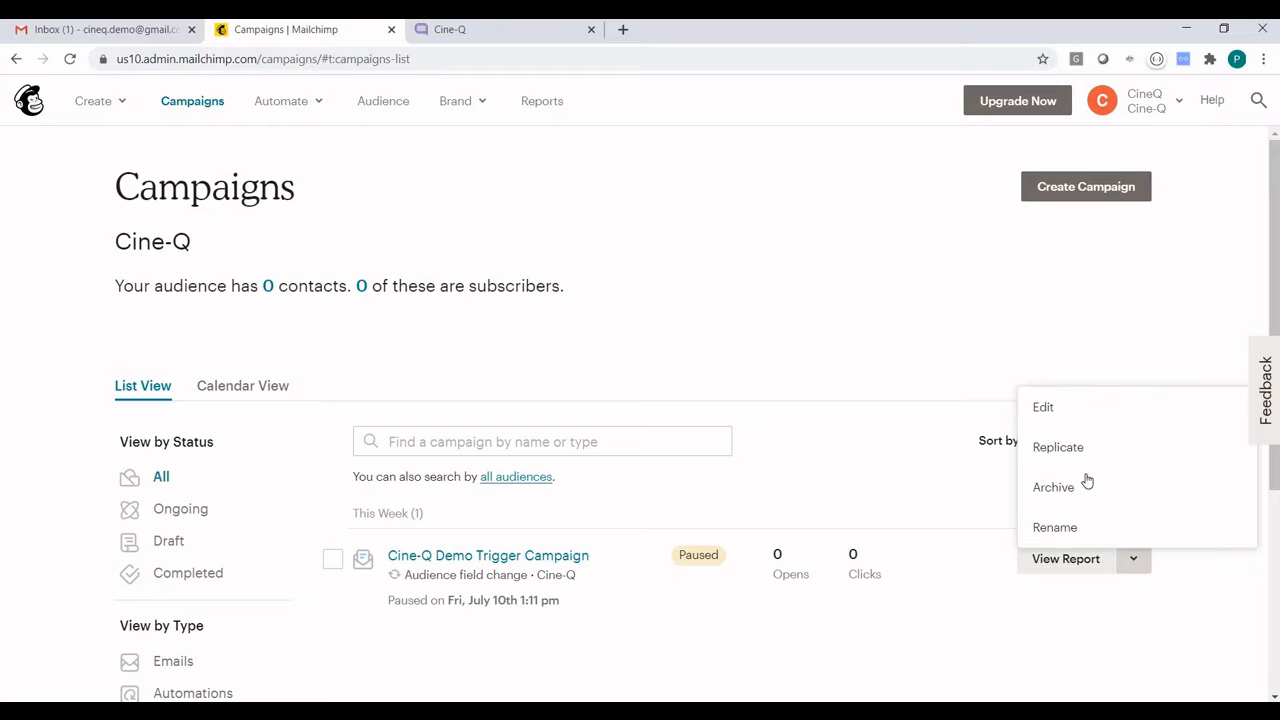
pyautogui.click(1066, 408)
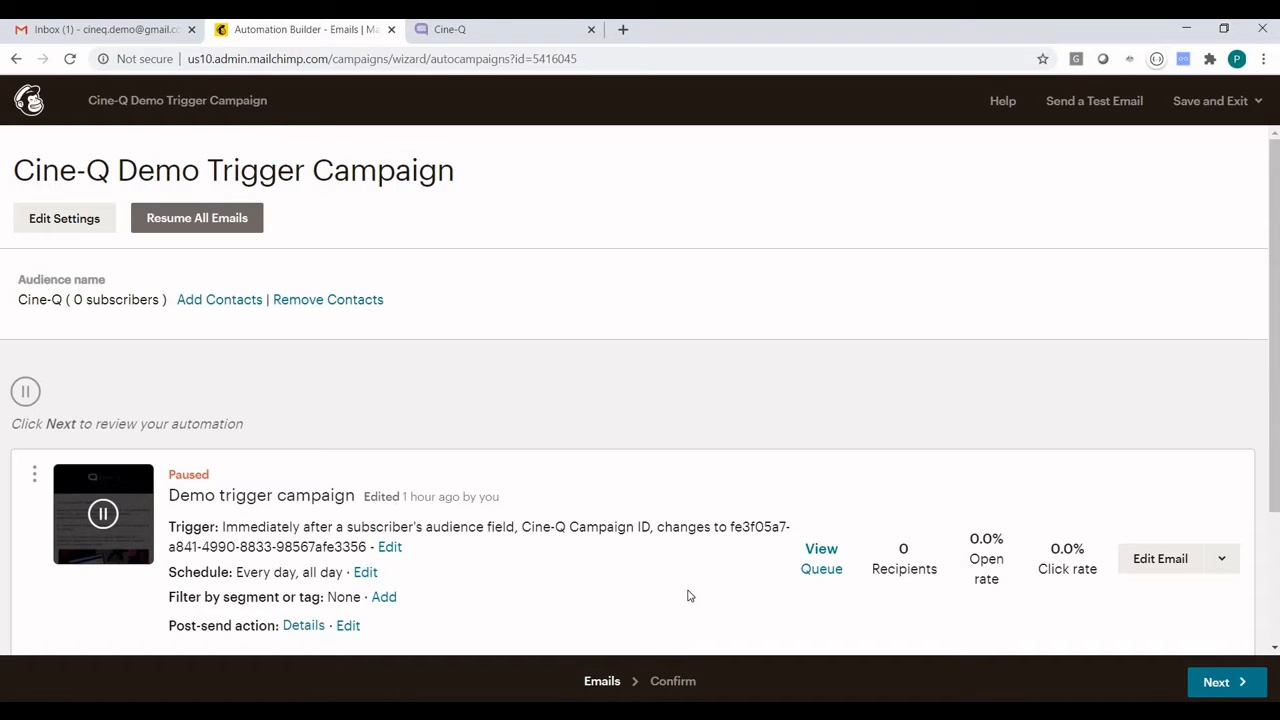
# Open the trigger campaign's email design and check the web address linked to its laptop image, leaving the link unchanged
pyautogui.click(1162, 563)
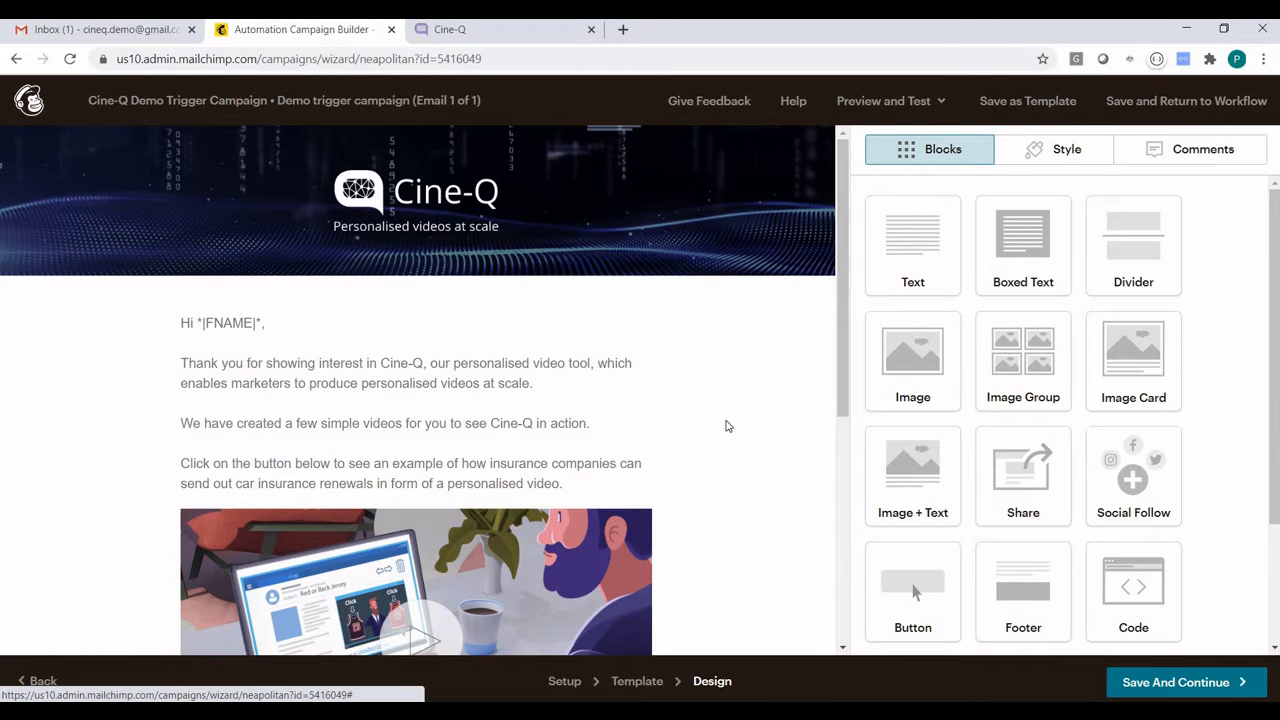
pyautogui.scroll(-2, 727, 426)
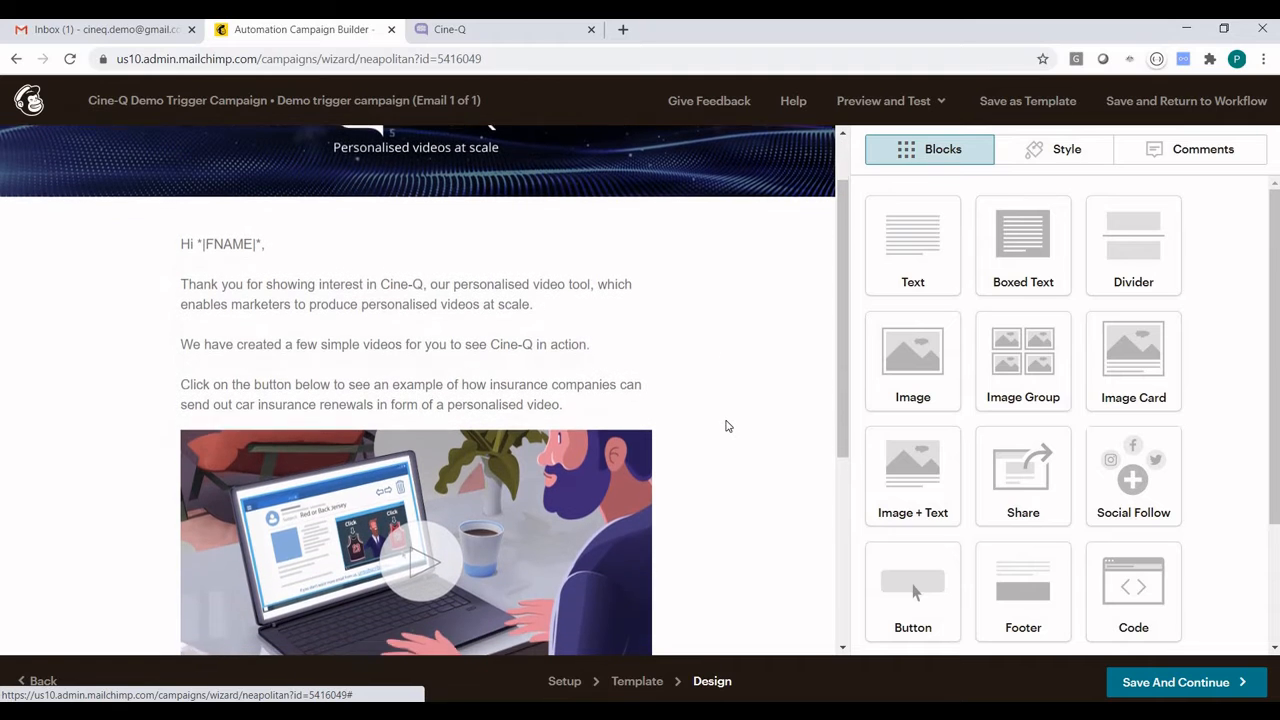
pyautogui.scroll(-3, 590, 474)
pyautogui.click(590, 474)
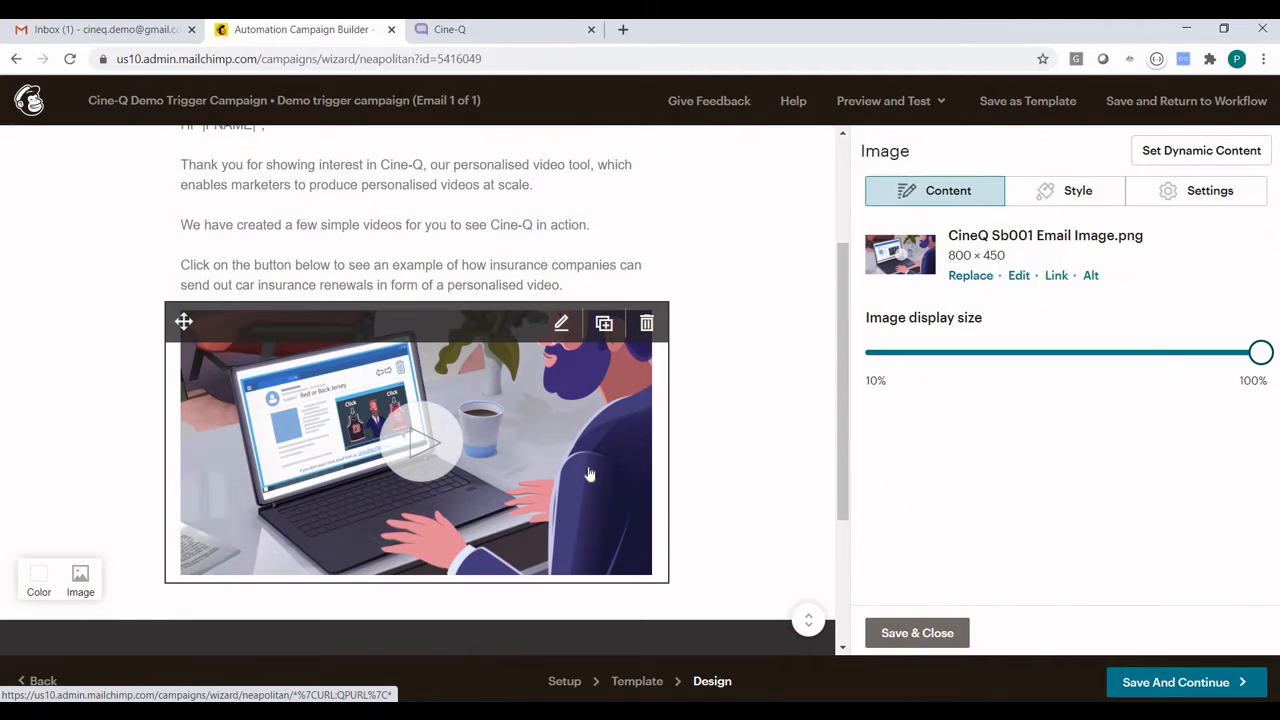
pyautogui.click(1057, 276)
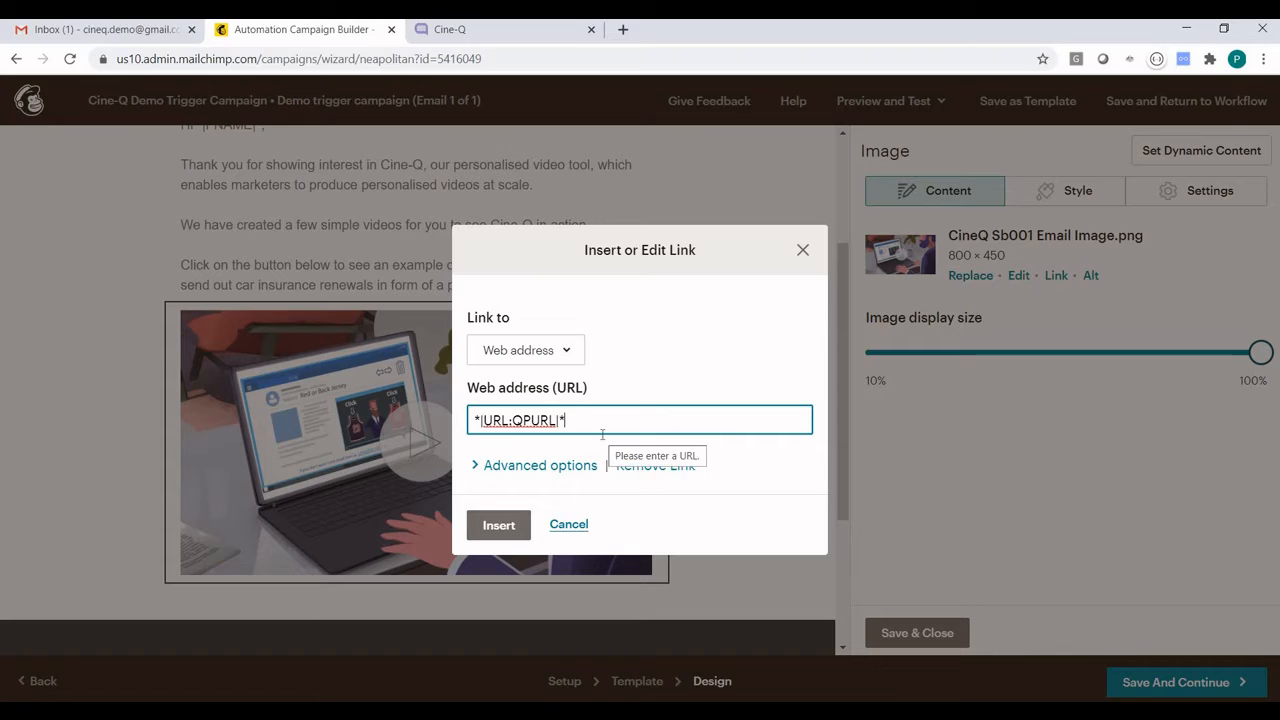
pyautogui.click(568, 525)
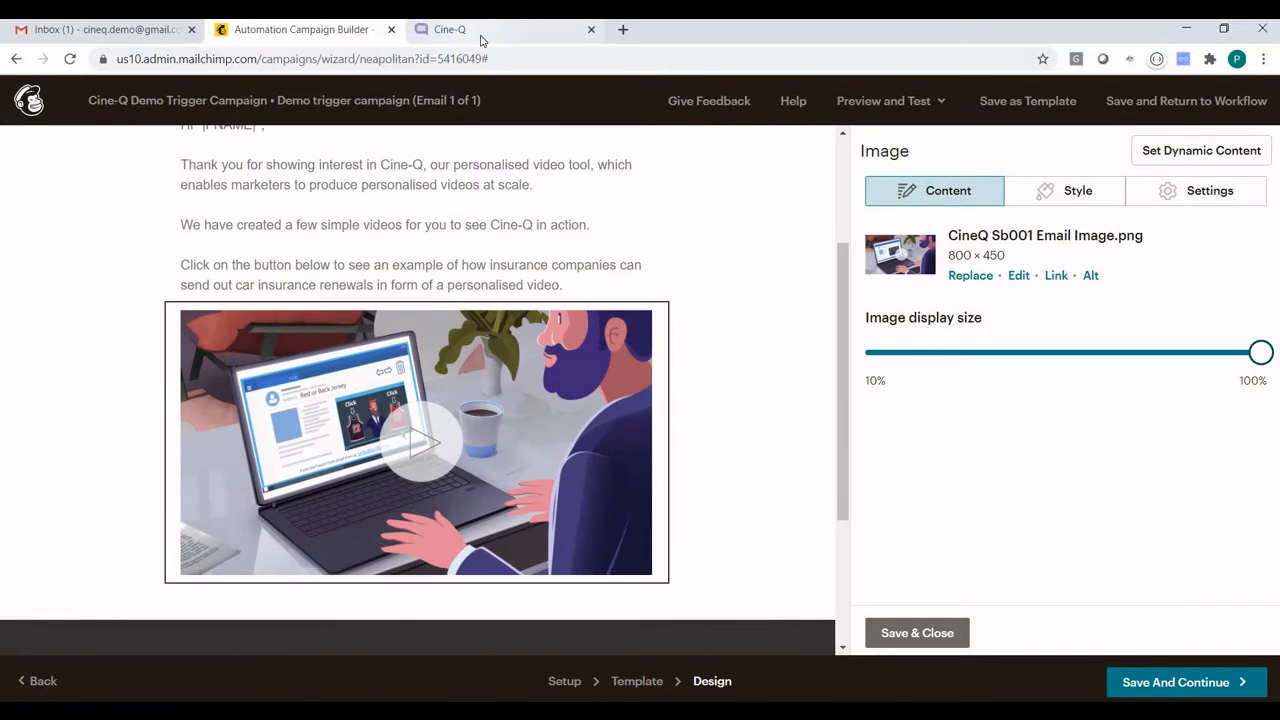
# Switch to Cine-Q and open the Demo Mailchimp campaign from the campaigns list
pyautogui.click(481, 40)
pyautogui.click(206, 282)
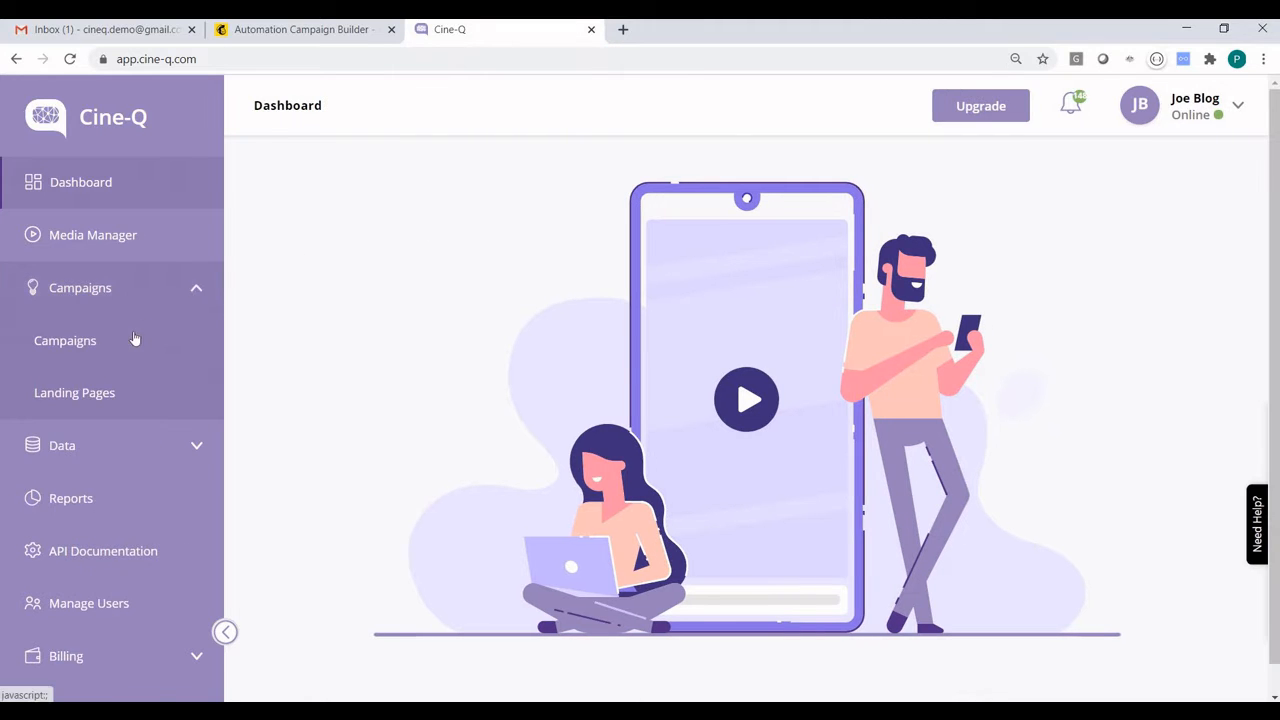
pyautogui.click(131, 340)
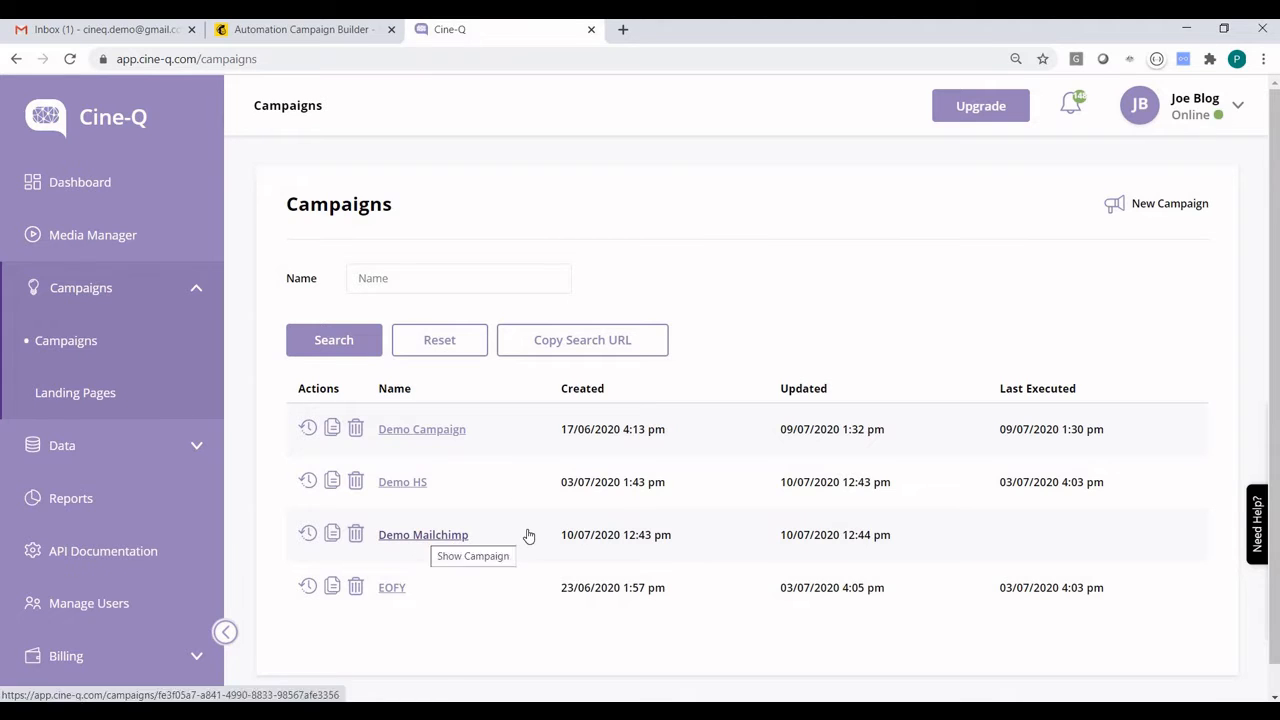
pyautogui.click(424, 537)
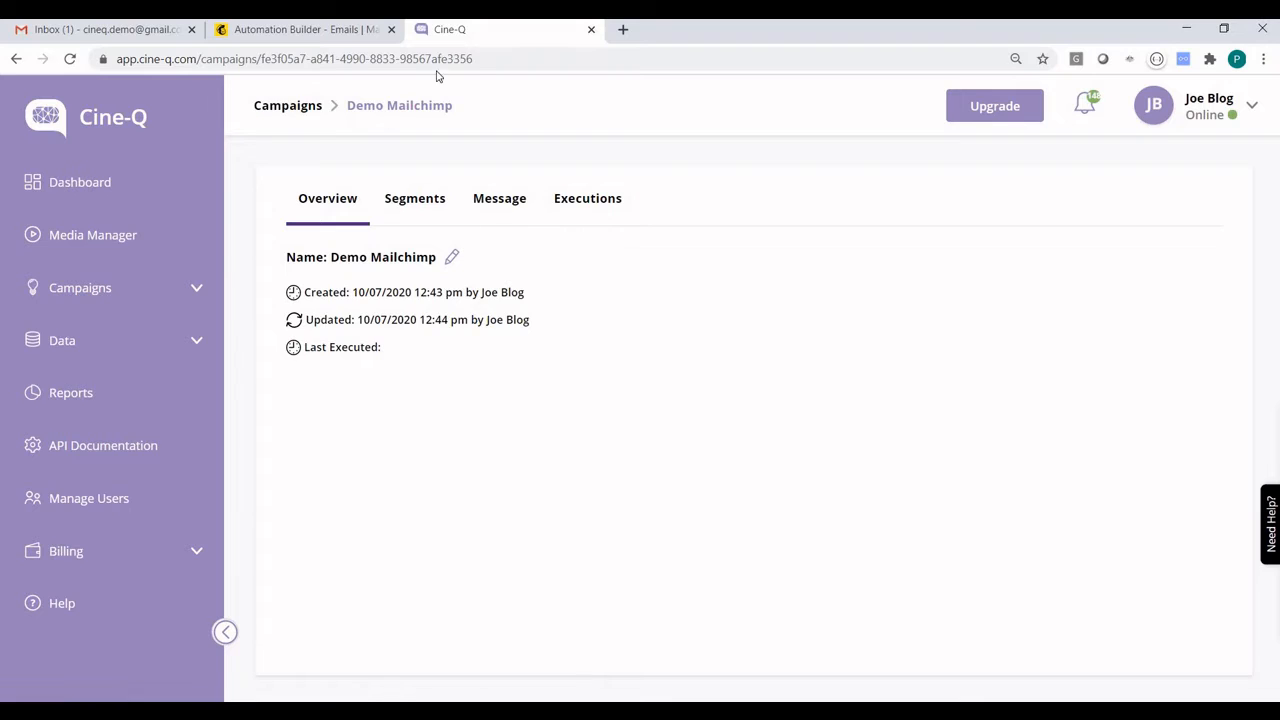
# Select the campaign ID in the Demo Mailchimp page address and compare it with the trigger of the Mailchimp automation
pyautogui.moveTo(408, 58); pyautogui.dragTo(262, 59)
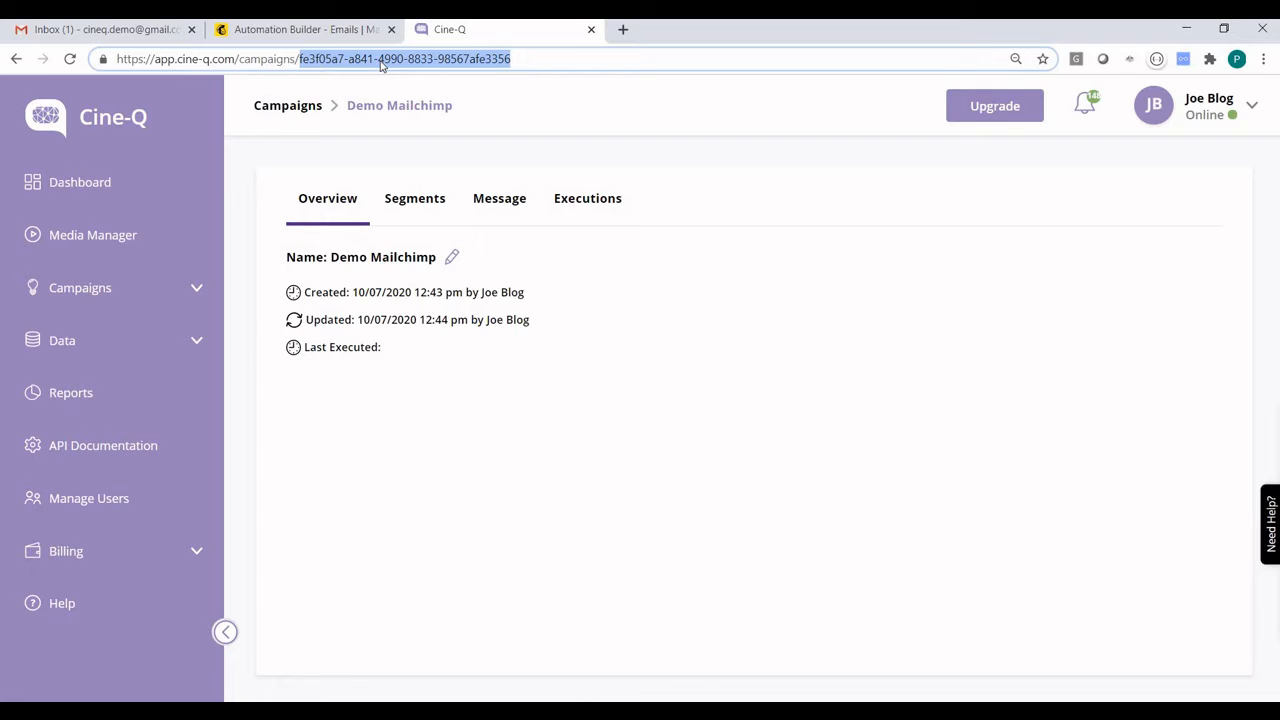
pyautogui.click(329, 37)
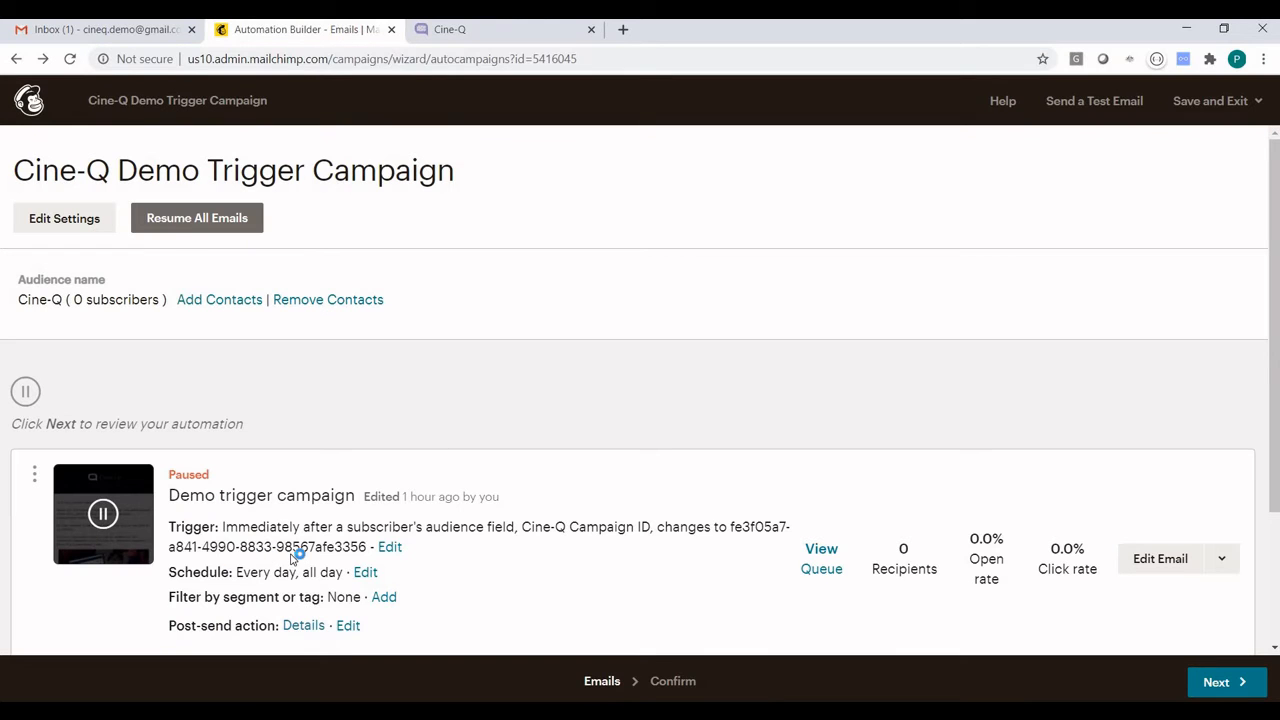
# Return to Cine-Q and review the conditions of the campaign's "Trigger = Send me MC demo" segment without changing them
pyautogui.click(548, 32)
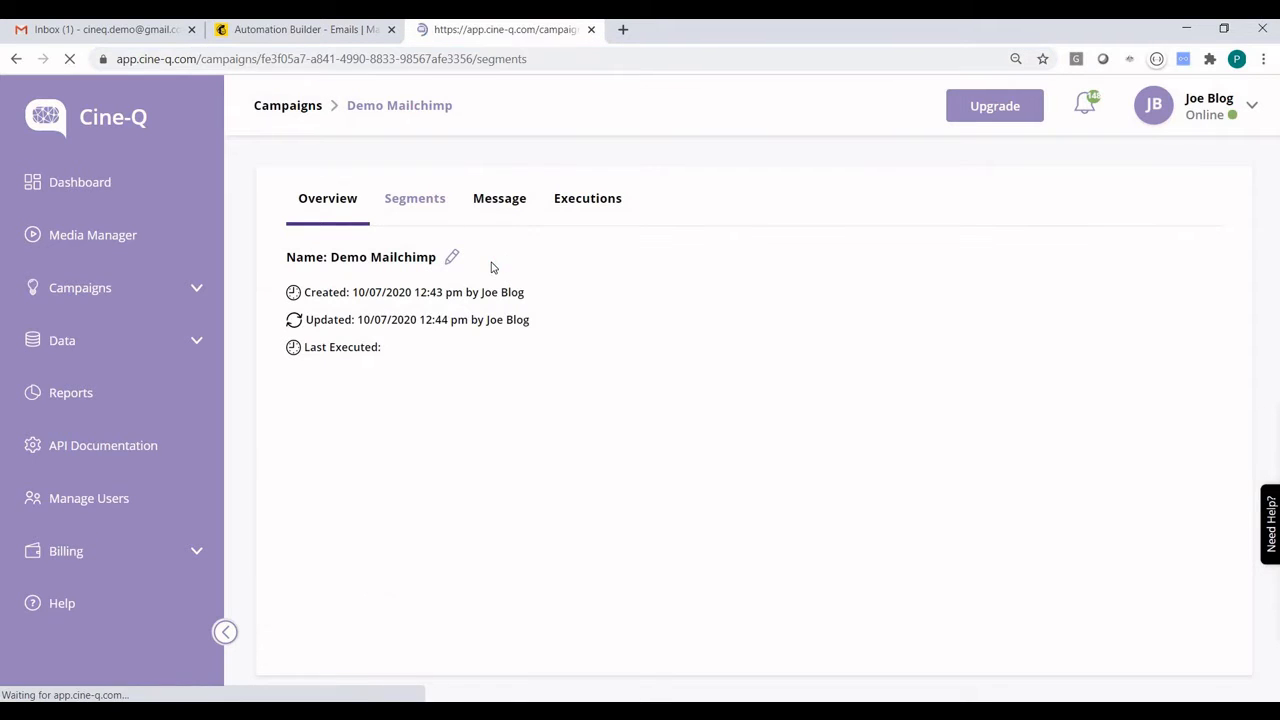
pyautogui.click(638, 298)
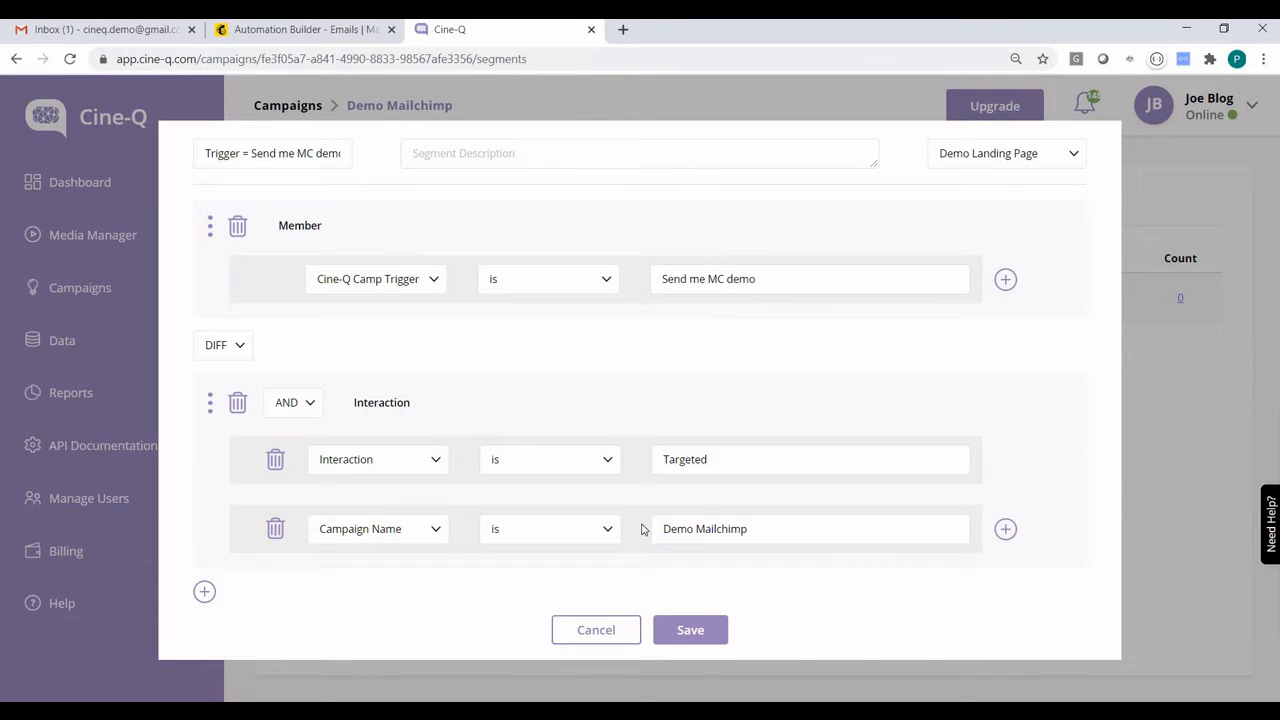
pyautogui.click(602, 634)
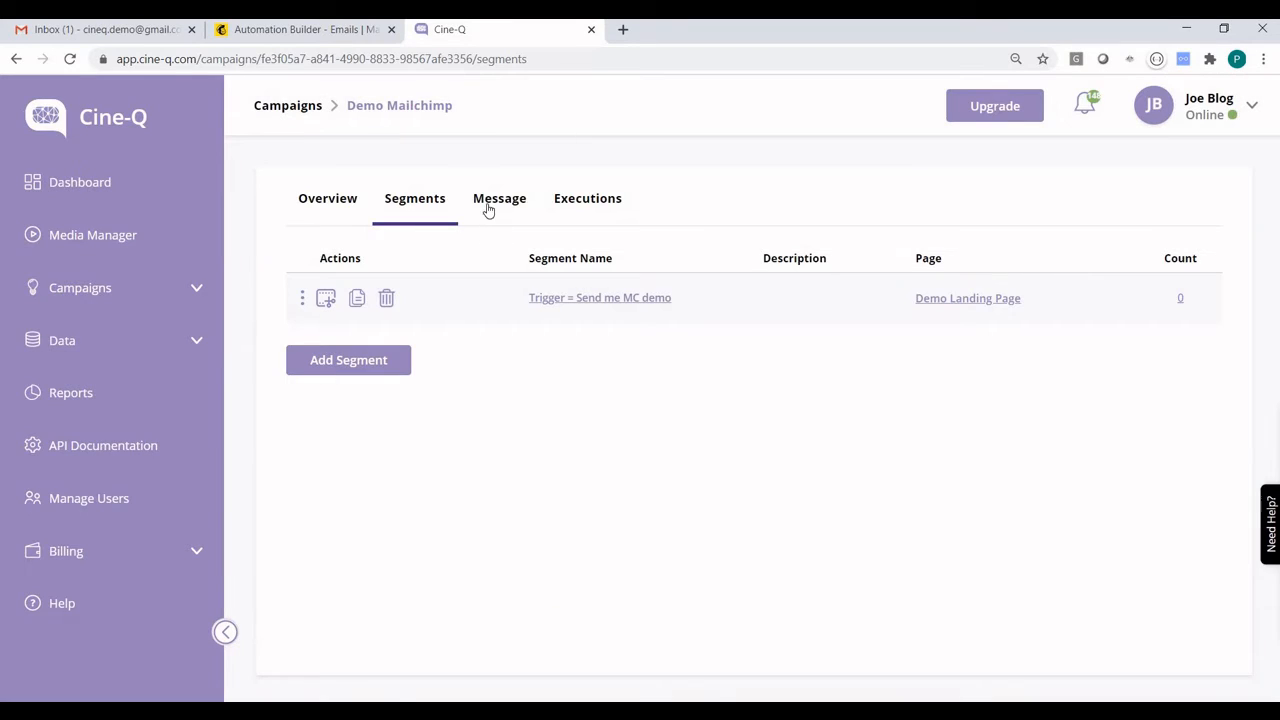
# Review the campaign message's personalisation overlays and the Renewal Letter text with its custom fields, and close the editor
pyautogui.click(488, 205)
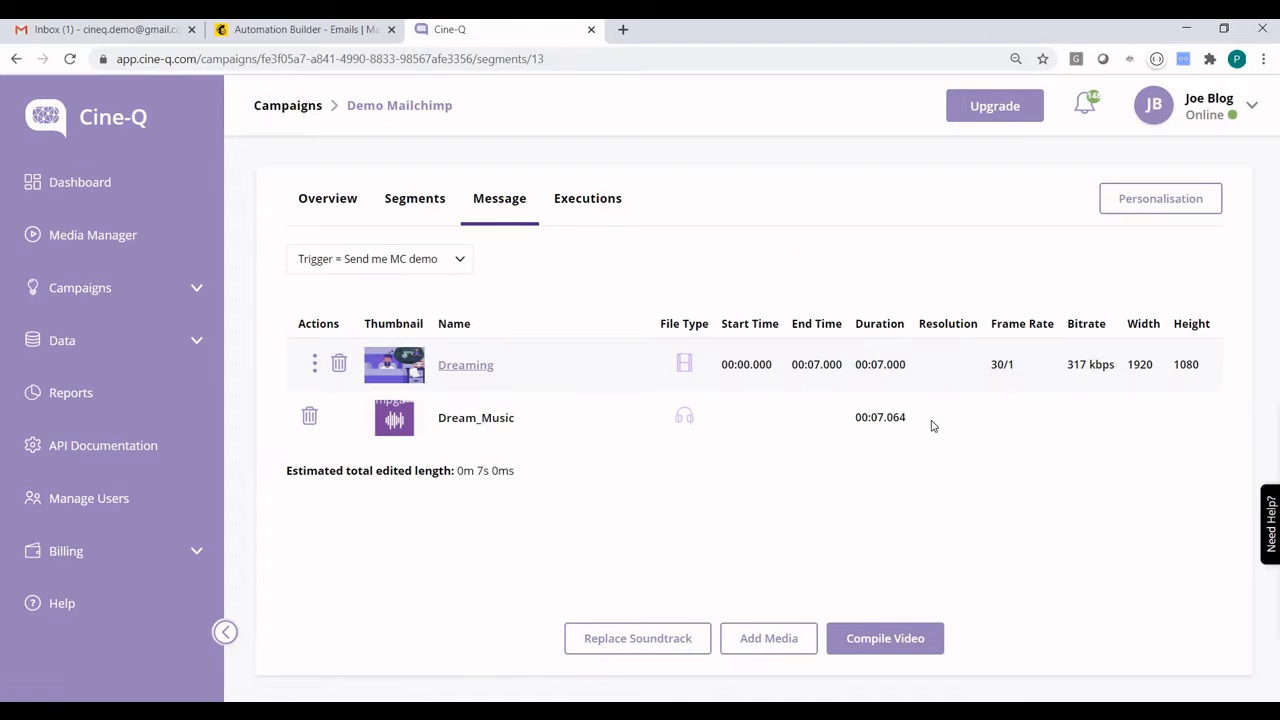
pyautogui.click(1180, 199)
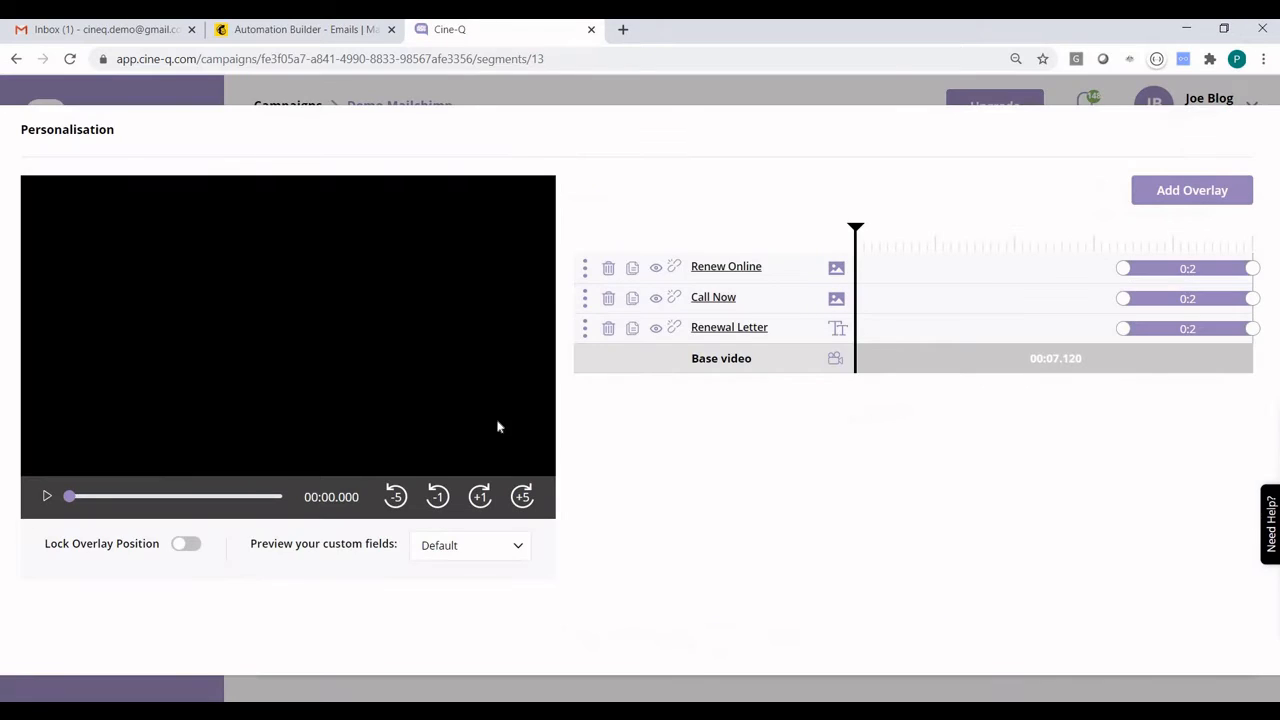
pyautogui.click(1157, 242)
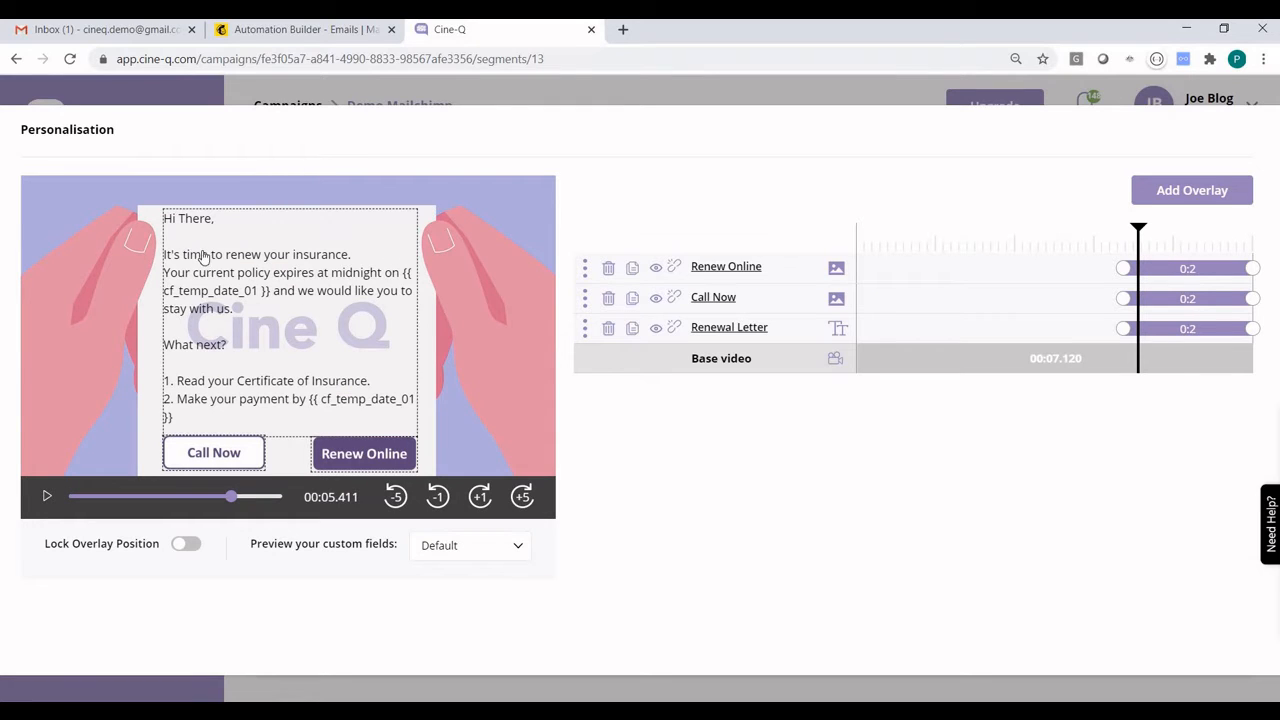
pyautogui.click(200, 220)
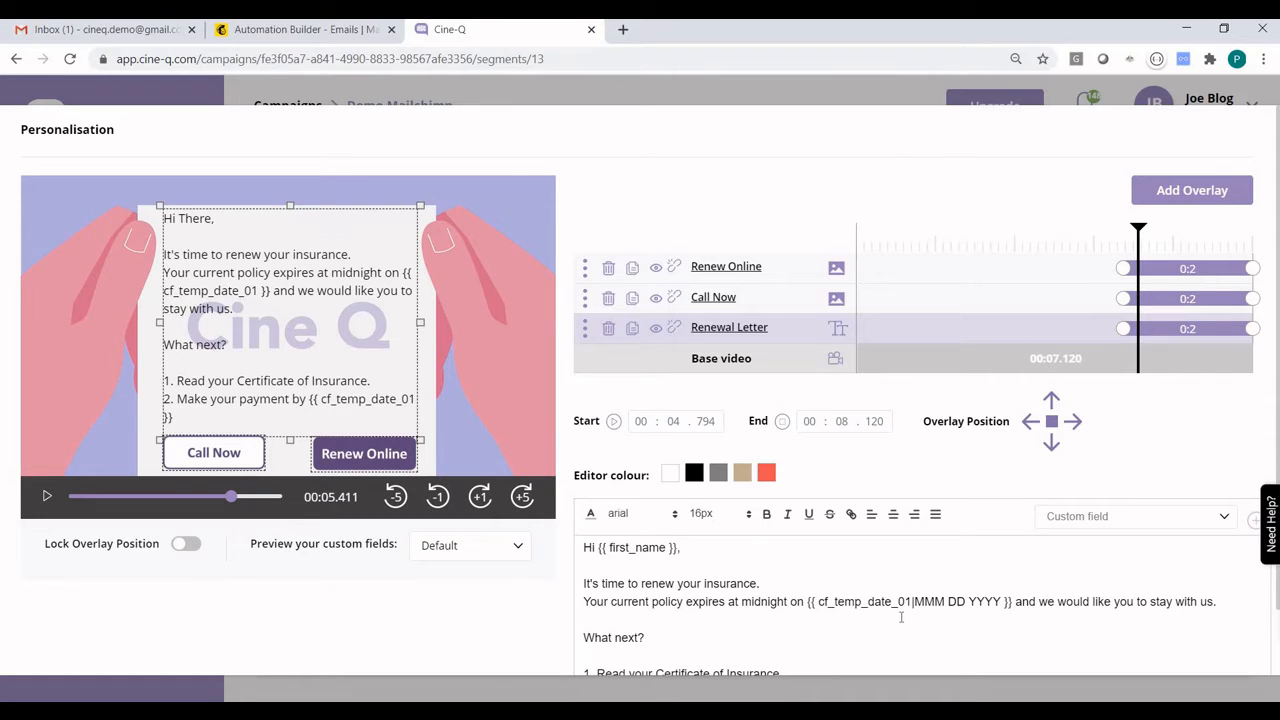
pyautogui.click(731, 103)
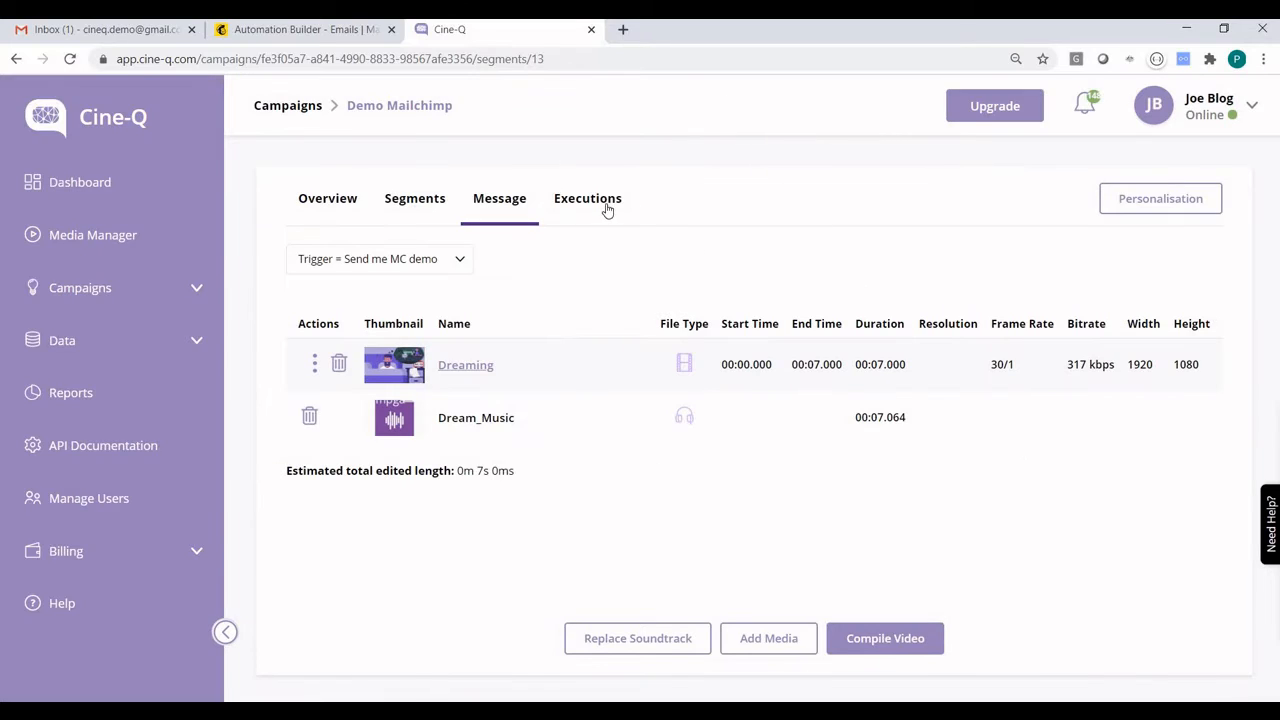
# Start a new execution schedule for the campaign with the Trigger Based type and the start date 2020-07-01
pyautogui.click(605, 205)
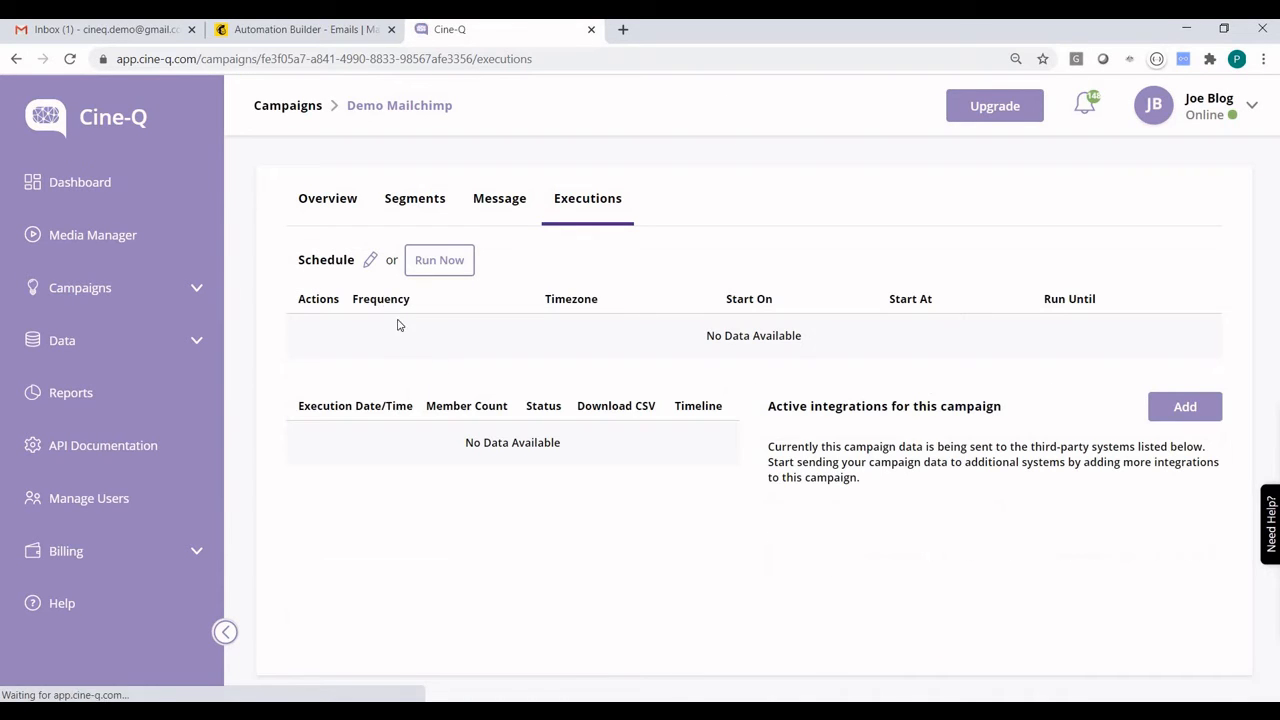
pyautogui.click(369, 261)
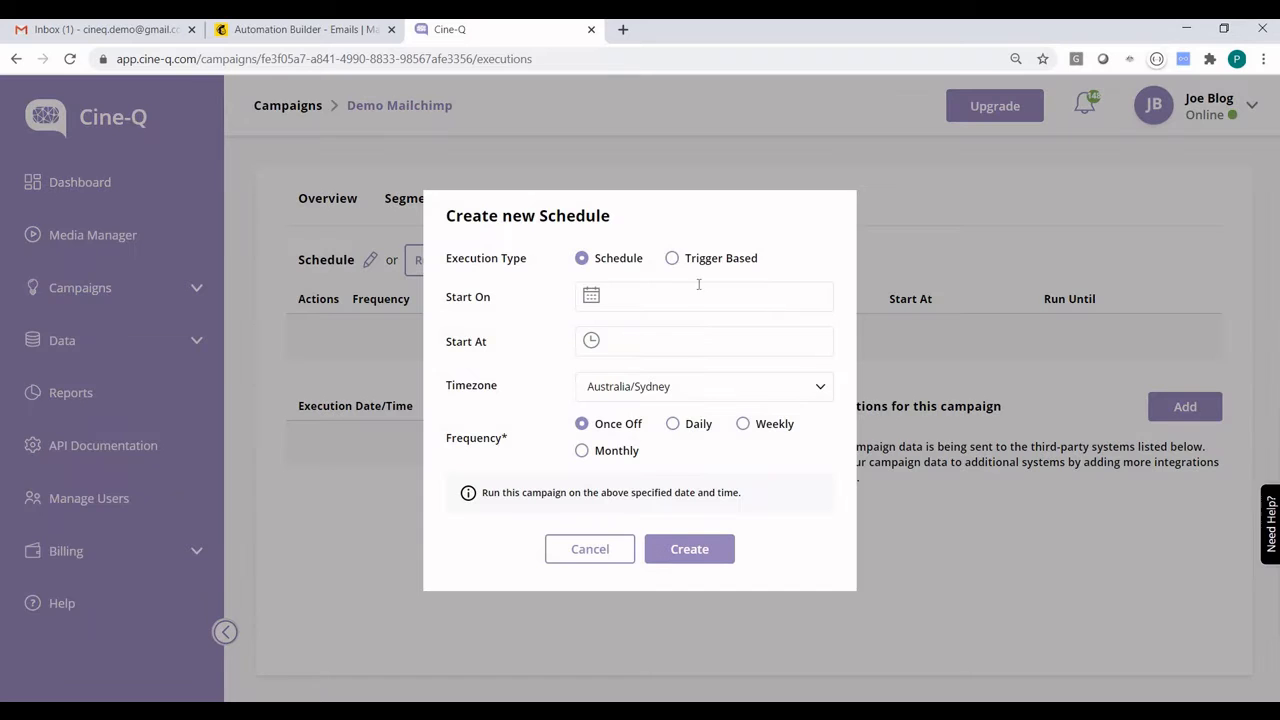
pyautogui.click(672, 258)
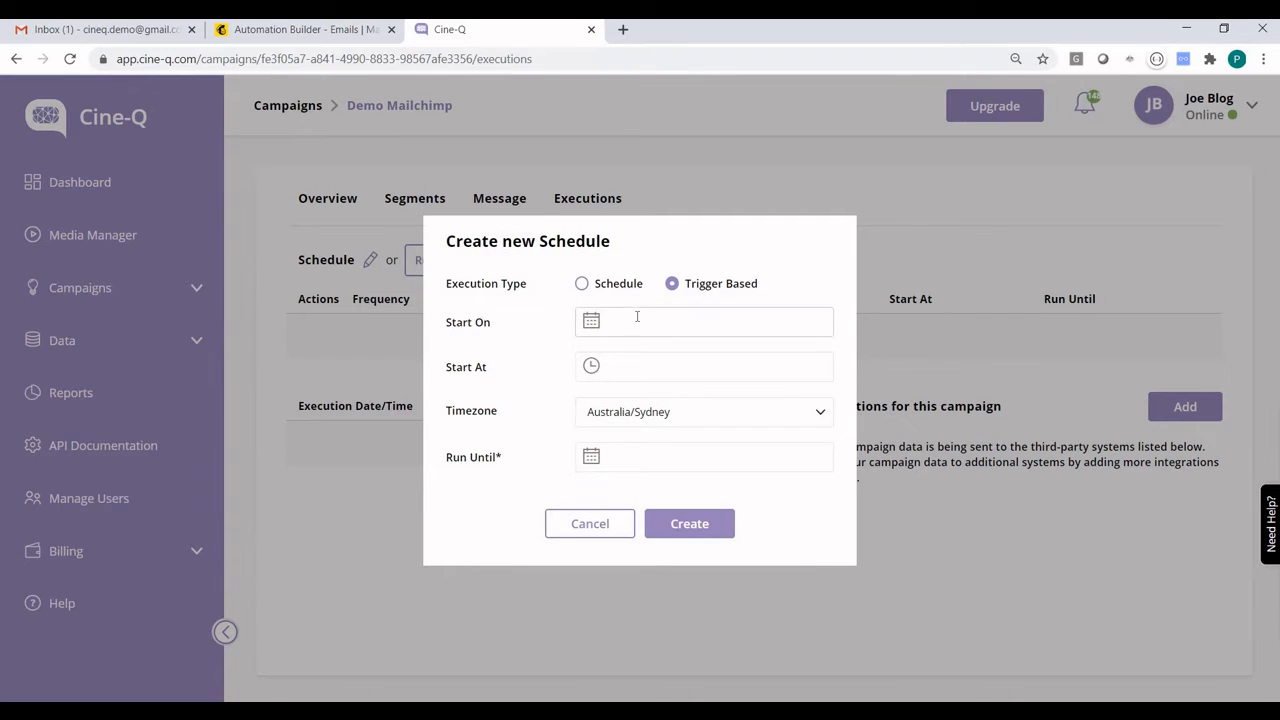
pyautogui.click(637, 316)
pyautogui.click(697, 434)
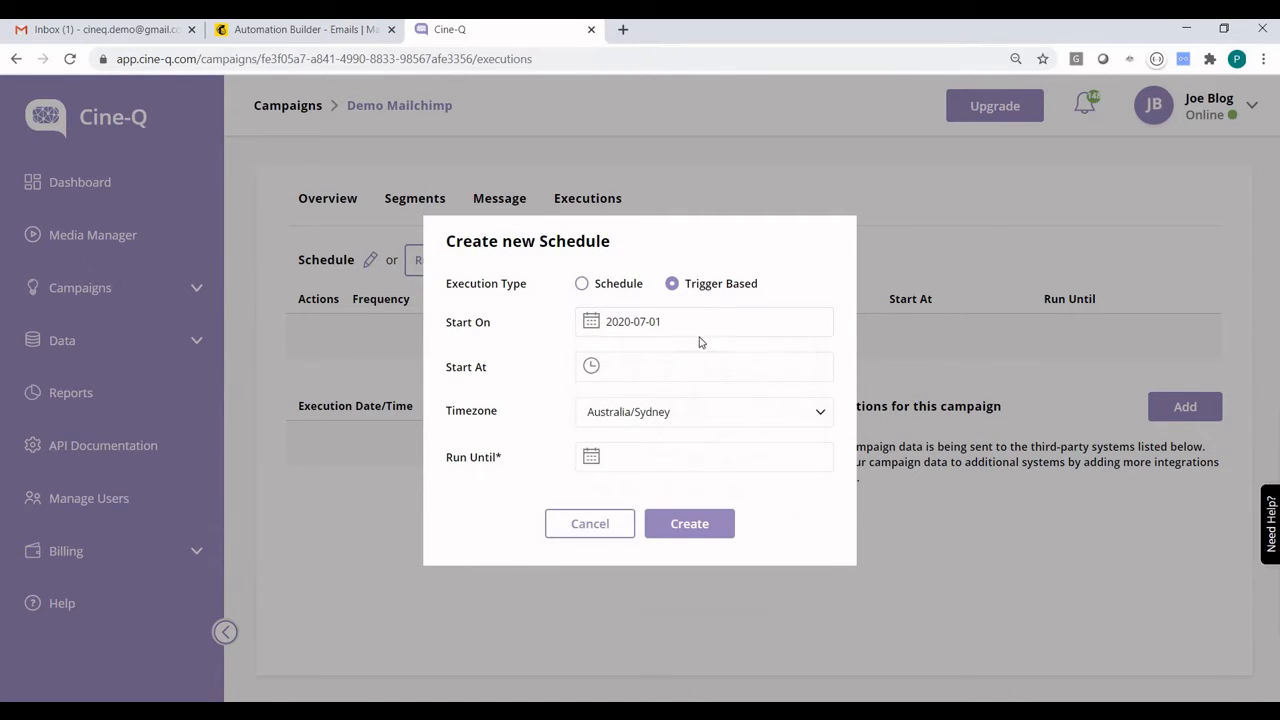
# Set the schedule's start time to 12:00 am and its run-until date to 2099-07-30, and create the schedule
pyautogui.click(689, 372)
pyautogui.click(600, 404)
pyautogui.click(648, 465)
pyautogui.click(729, 380)
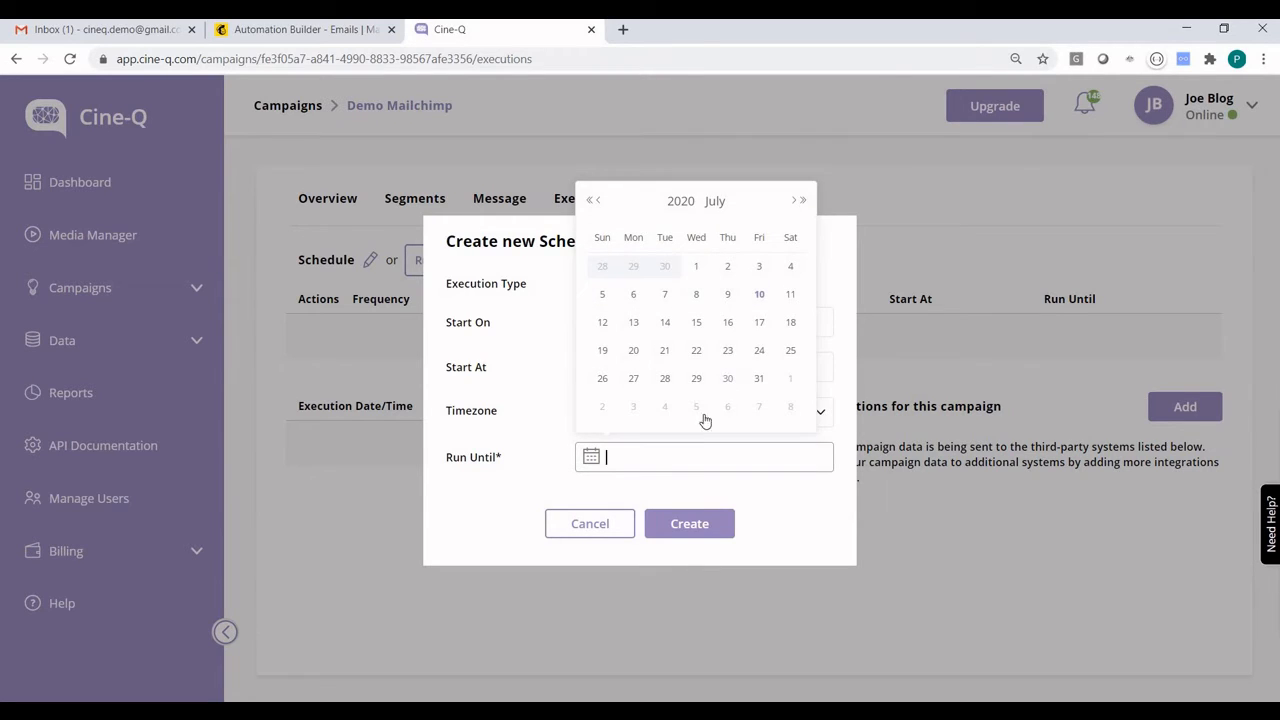
pyautogui.click(632, 456)
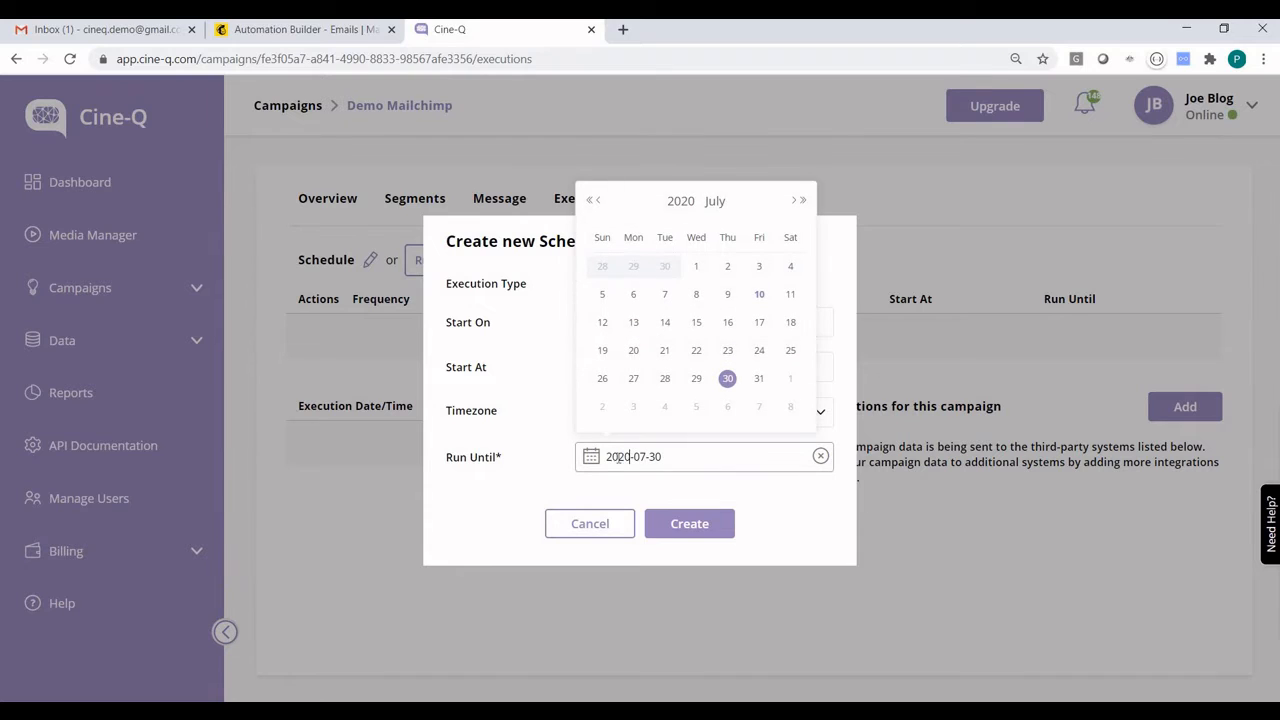
pyautogui.write('99')
pyautogui.click(687, 523)
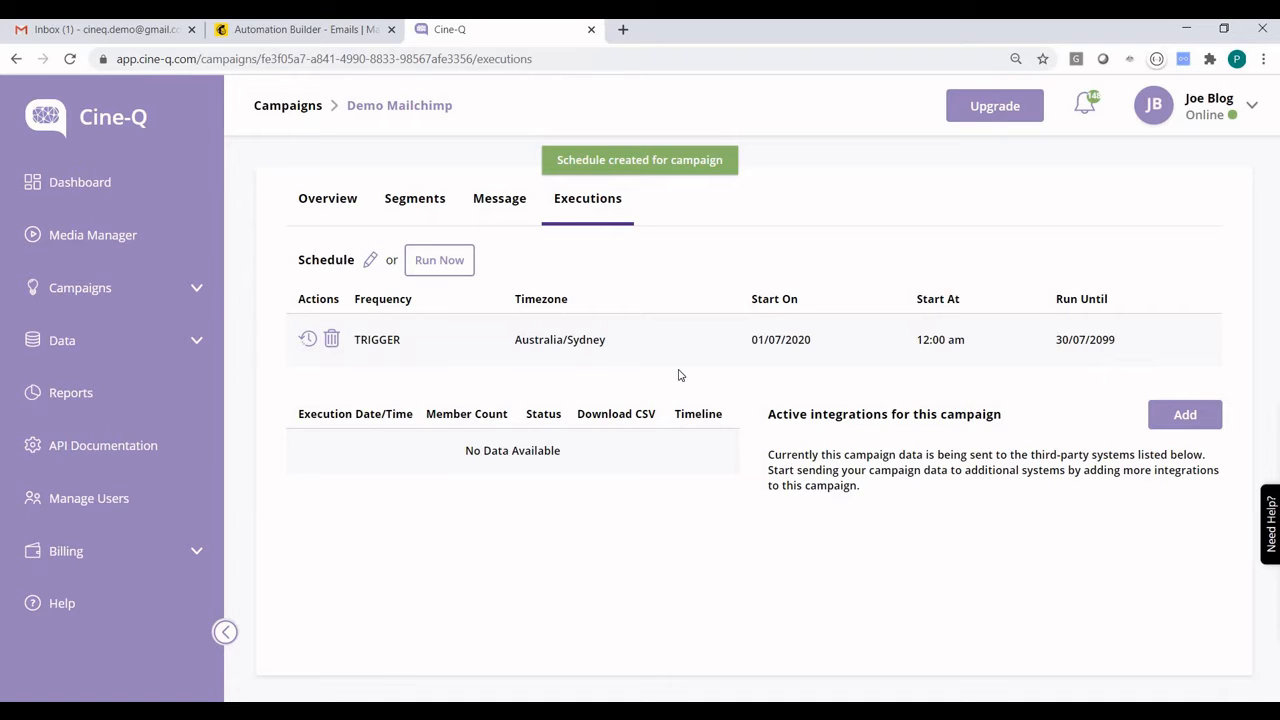
# Check the third-party systems available to the campaign, close that selection, and create a new MailChimp integration for the account
pyautogui.click(1172, 428)
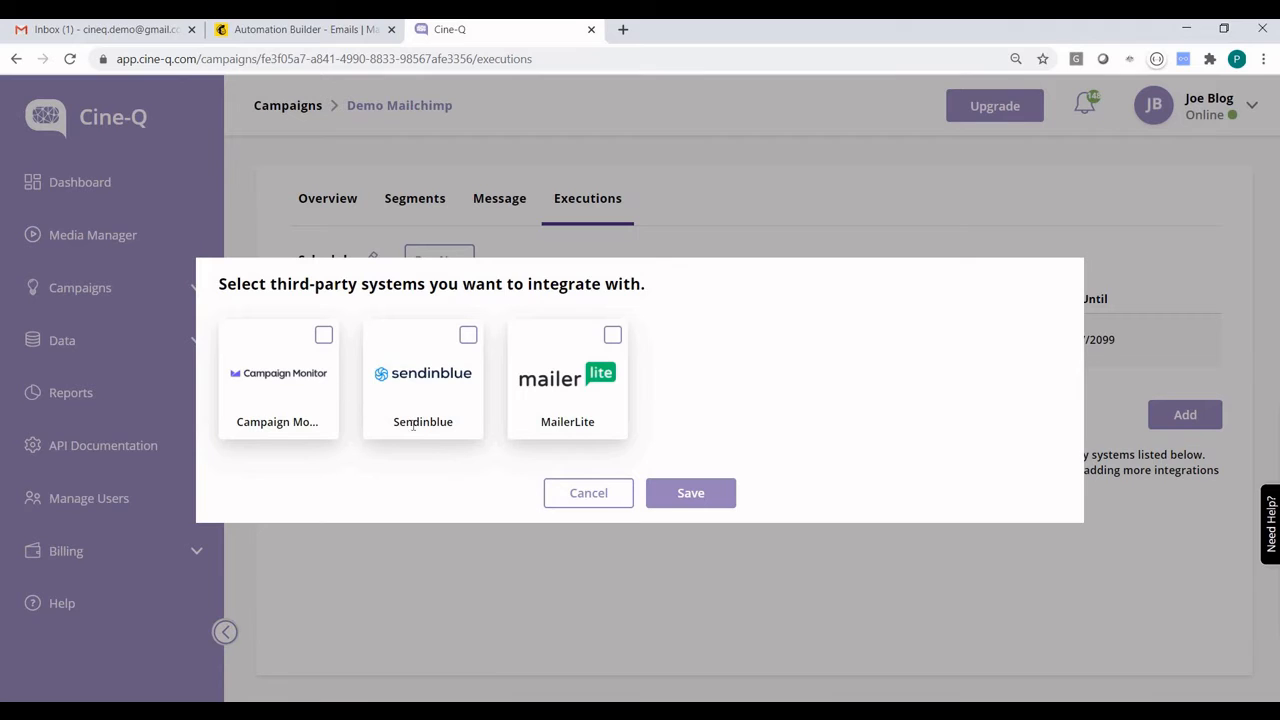
pyautogui.click(594, 491)
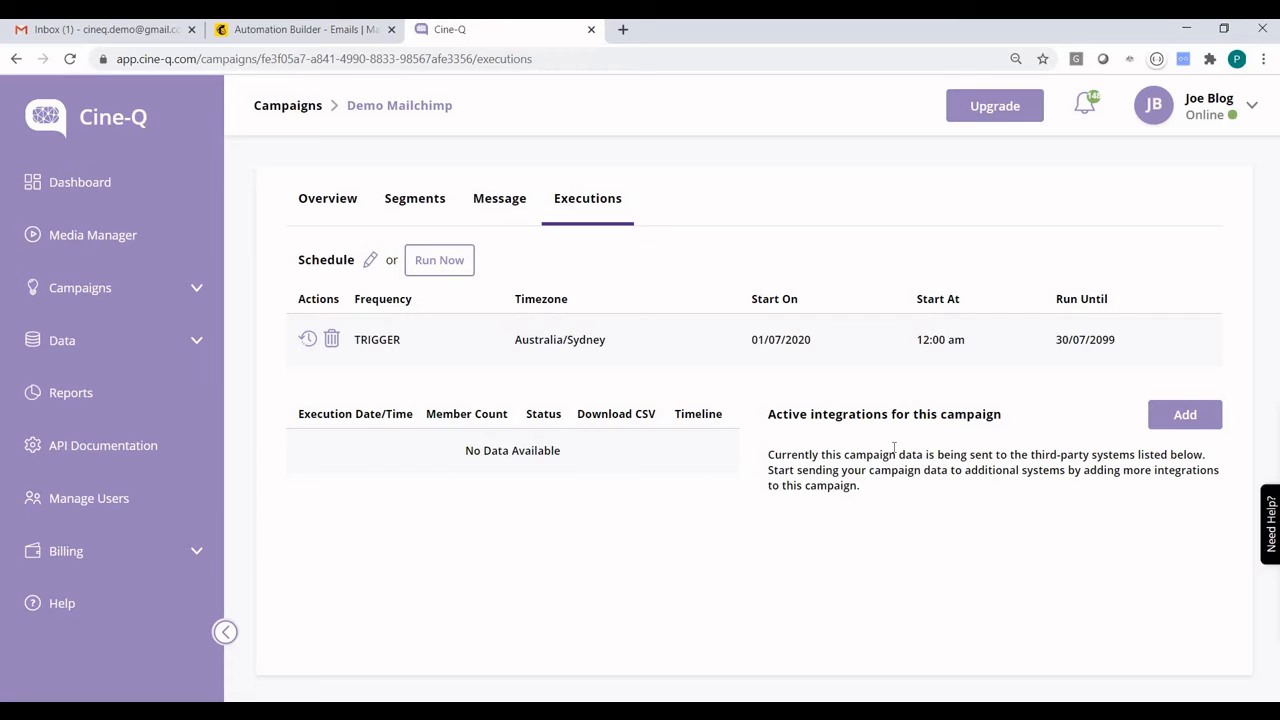
pyautogui.click(174, 350)
pyautogui.click(88, 604)
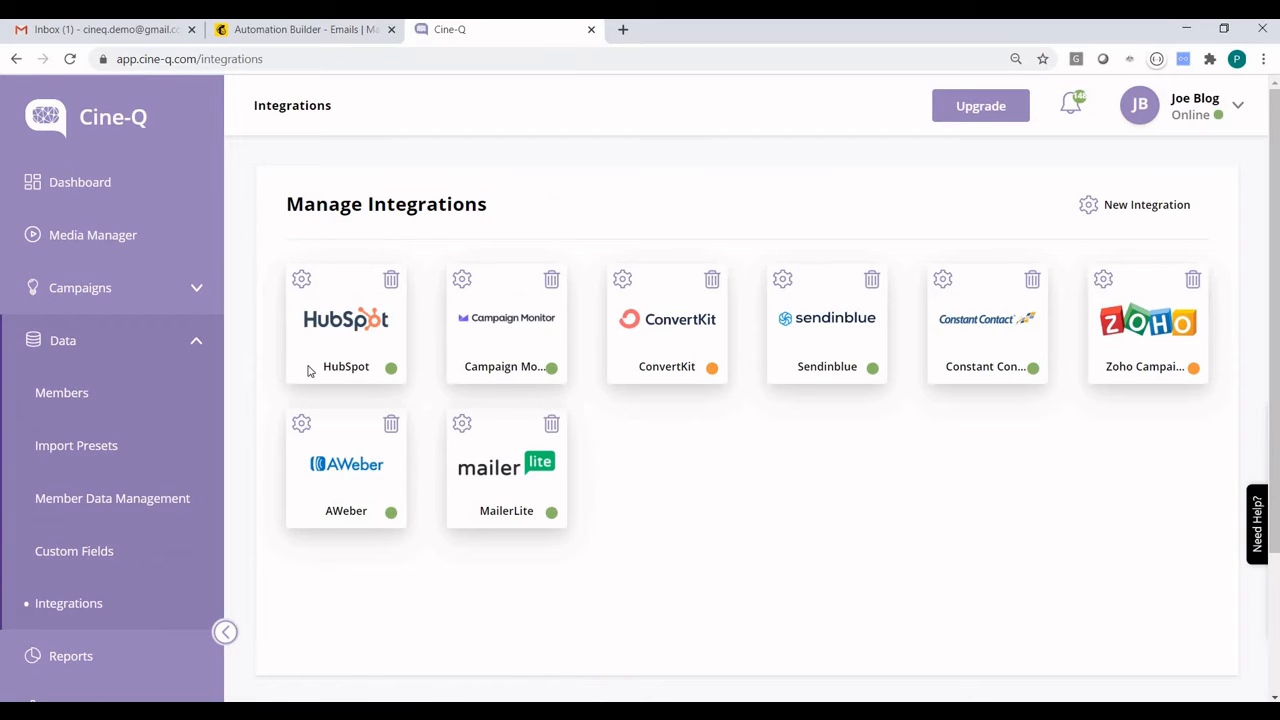
pyautogui.click(1089, 212)
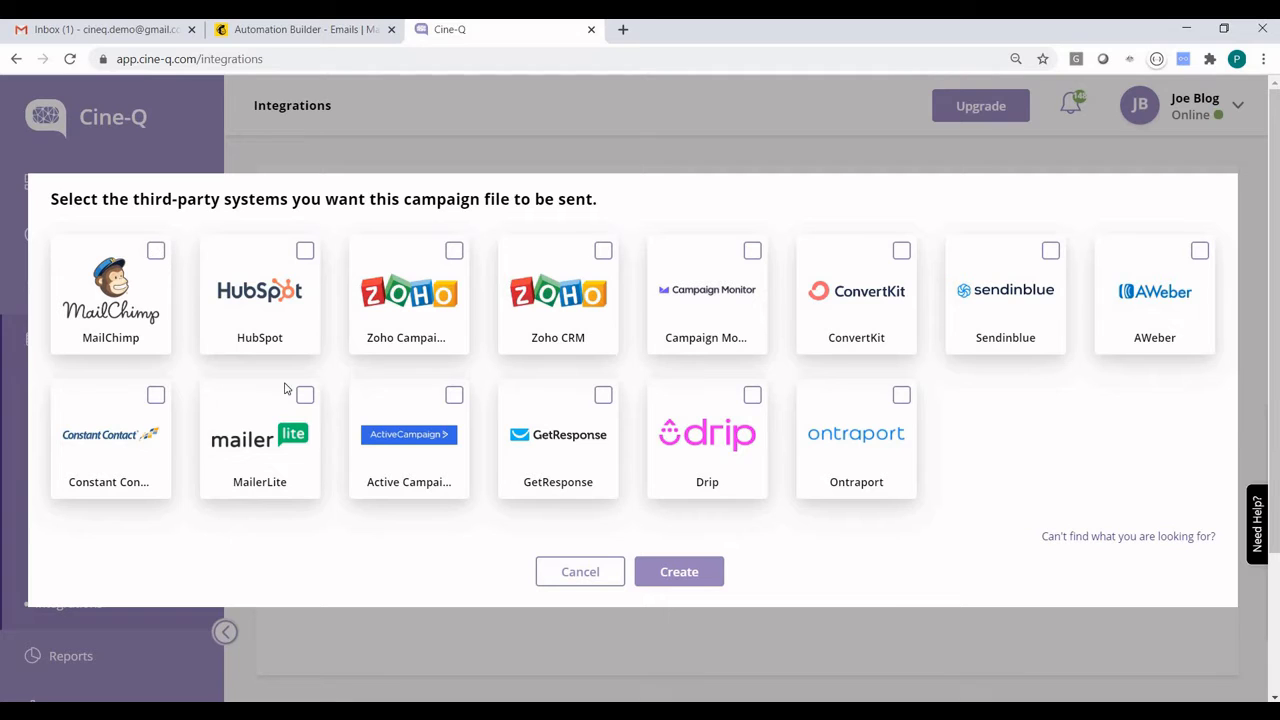
pyautogui.click(155, 251)
pyautogui.click(681, 573)
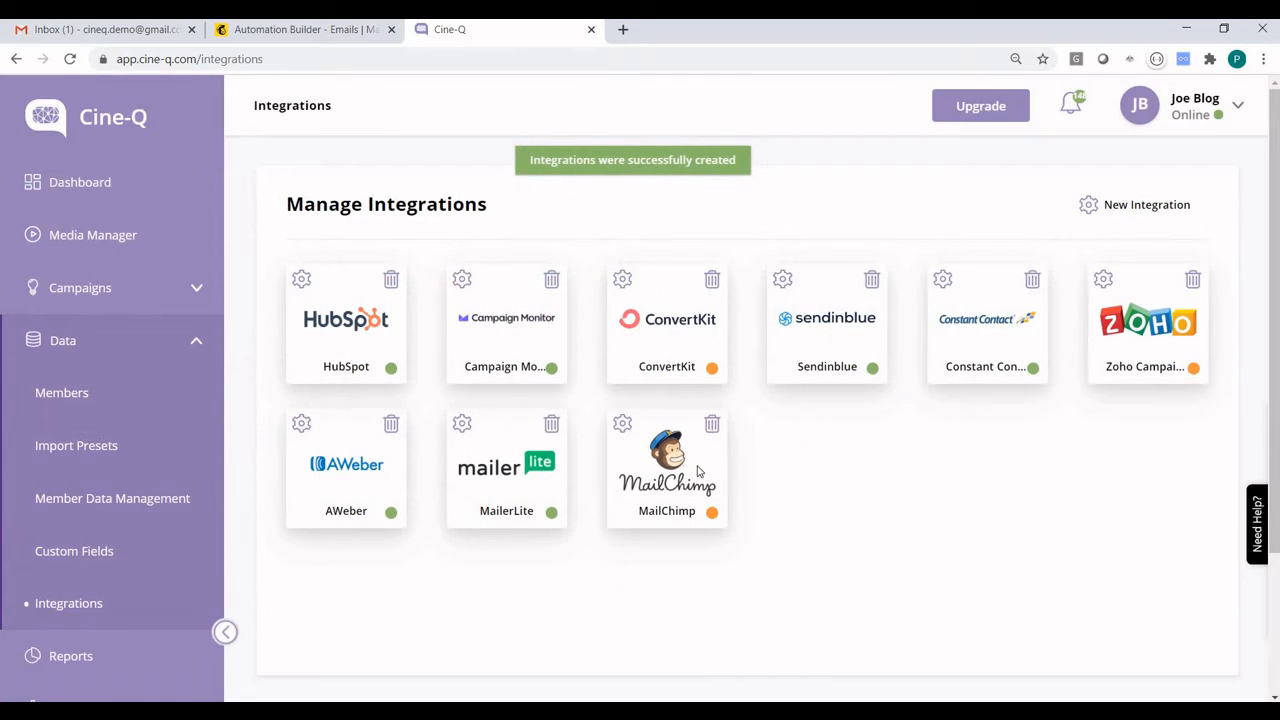
# Open the MailChimp integration's settings, switch to Mailchimp, and select the Cine-Q audience's unique ID in the audience settings
pyautogui.click(623, 426)
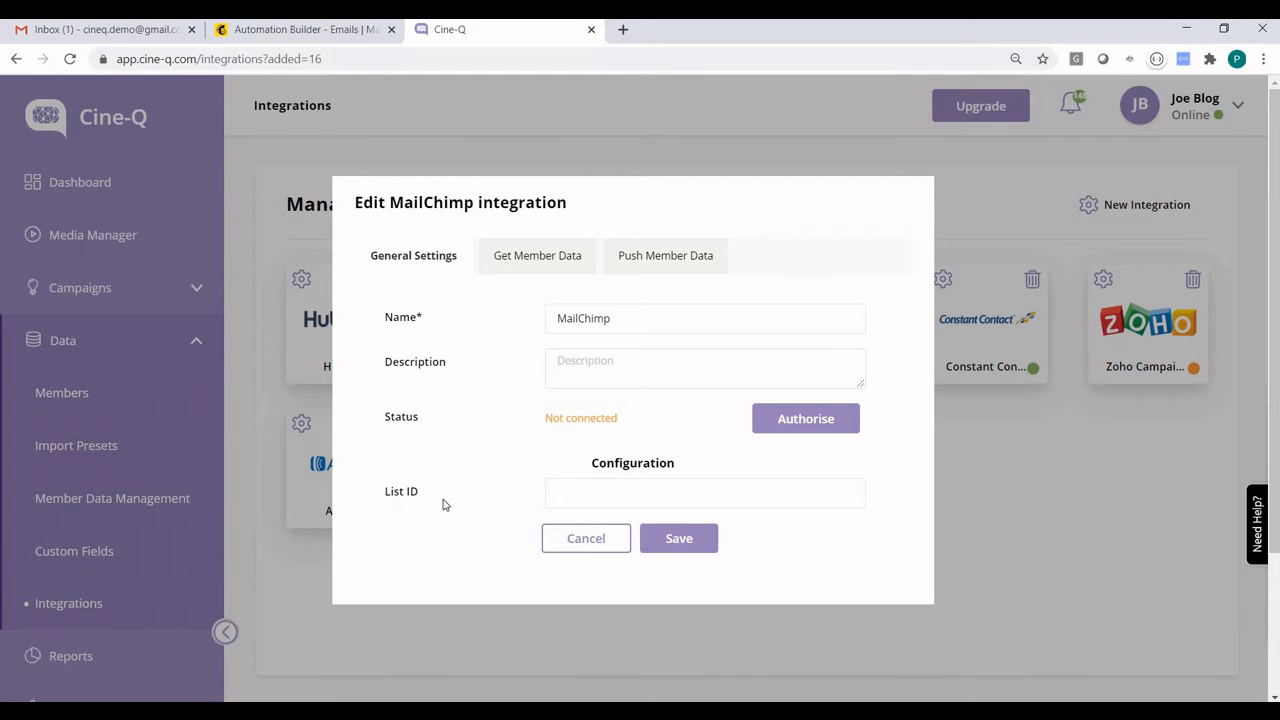
pyautogui.click(308, 33)
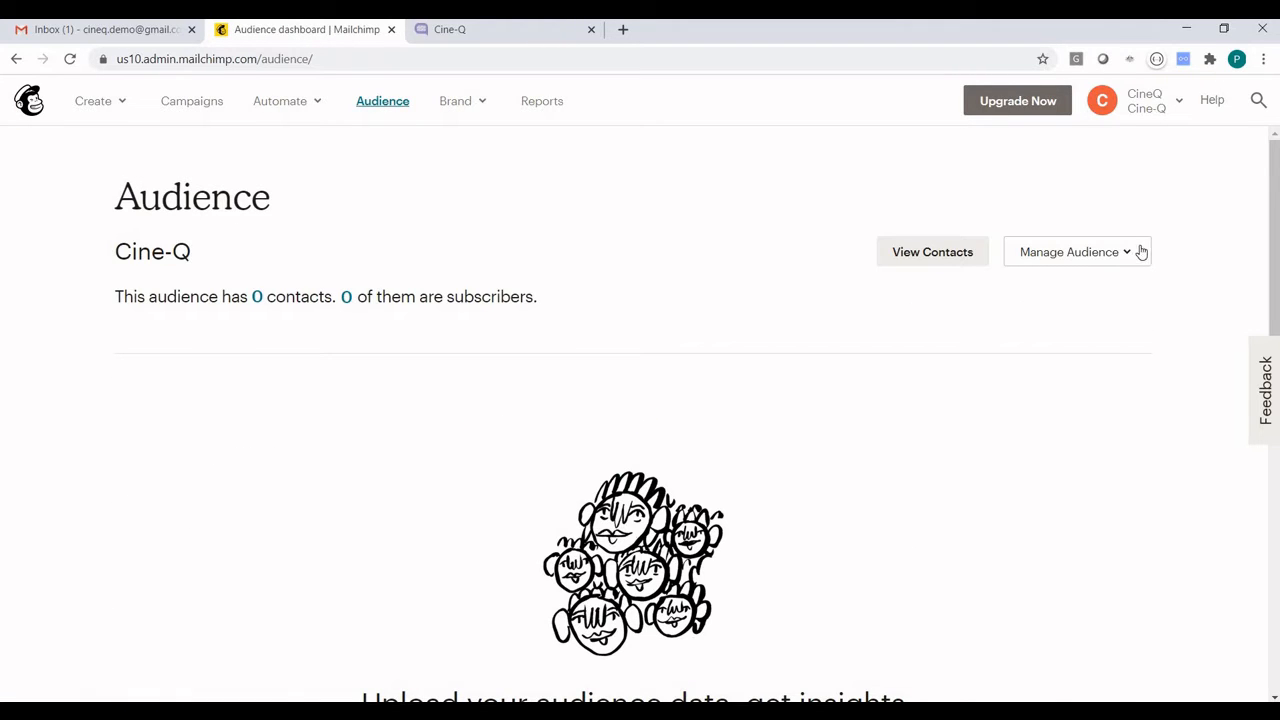
pyautogui.click(1141, 252)
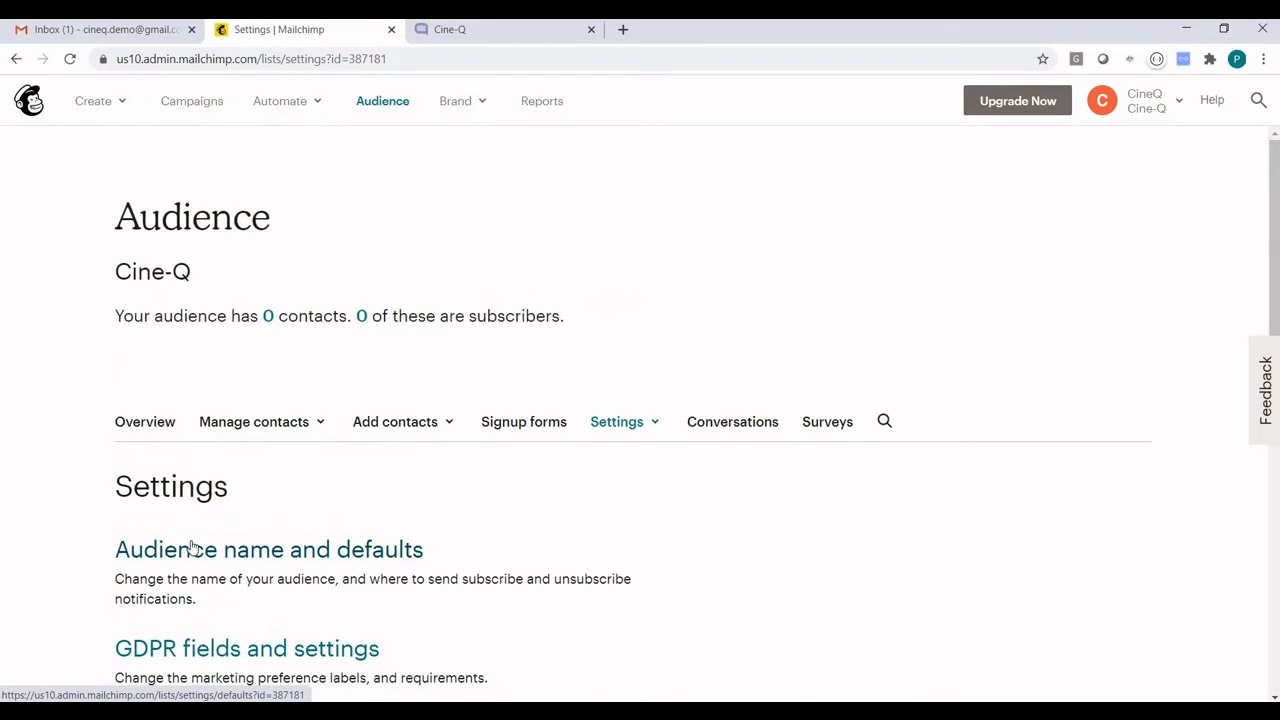
pyautogui.scroll(-6, 198, 555)
pyautogui.click(221, 650)
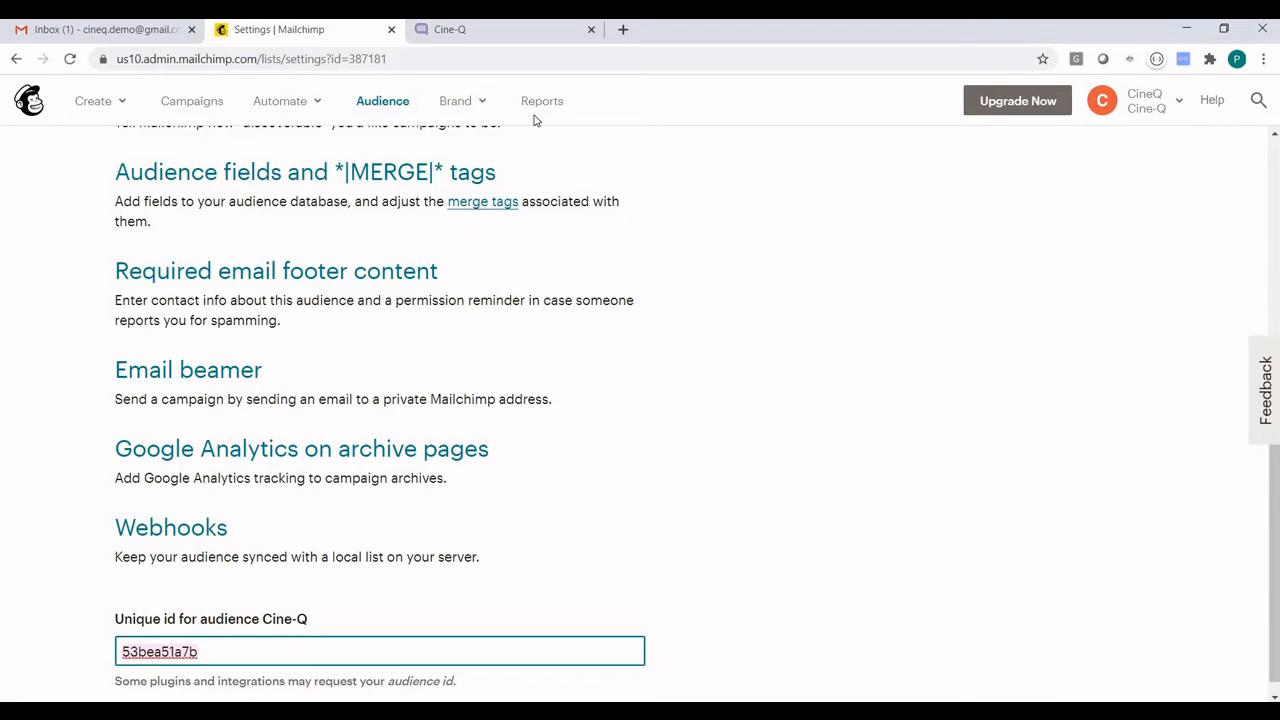
# Return to Cine-Q, paste the Mailchimp audience ID as the integration's List ID, and save the integration
pyautogui.click(505, 30)
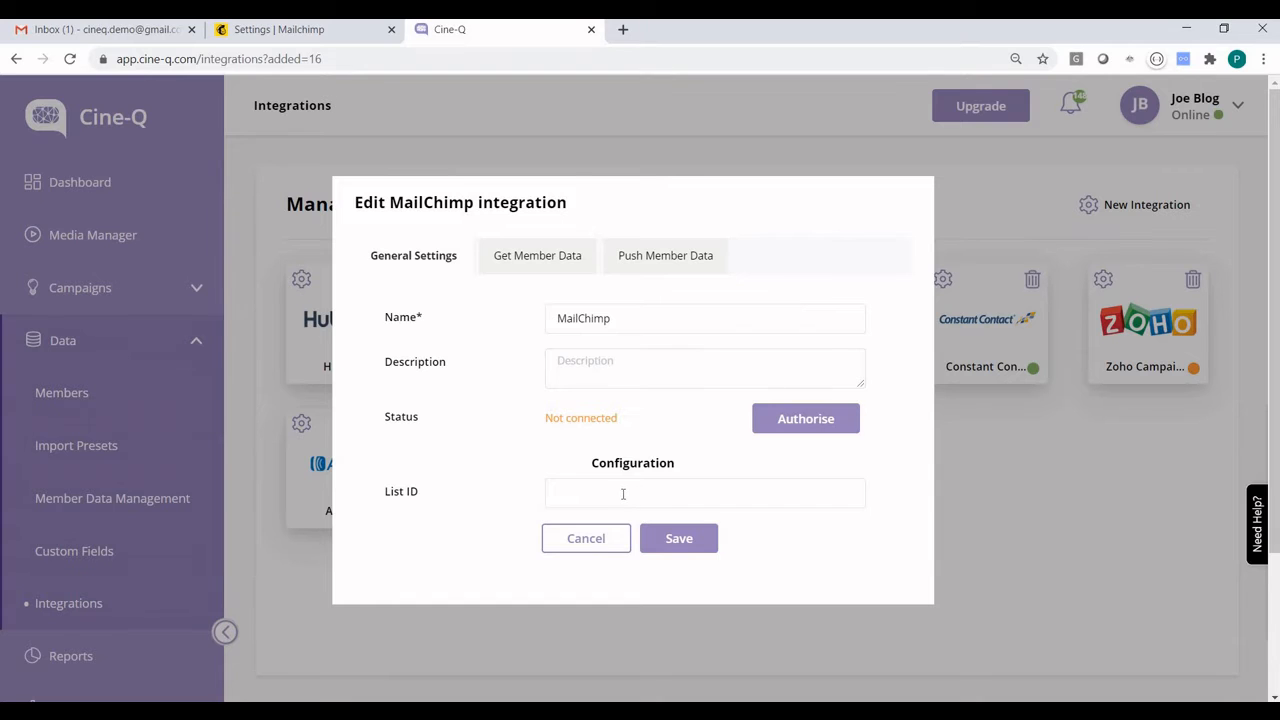
pyautogui.click(623, 494)
pyautogui.write('53bea51a7b')
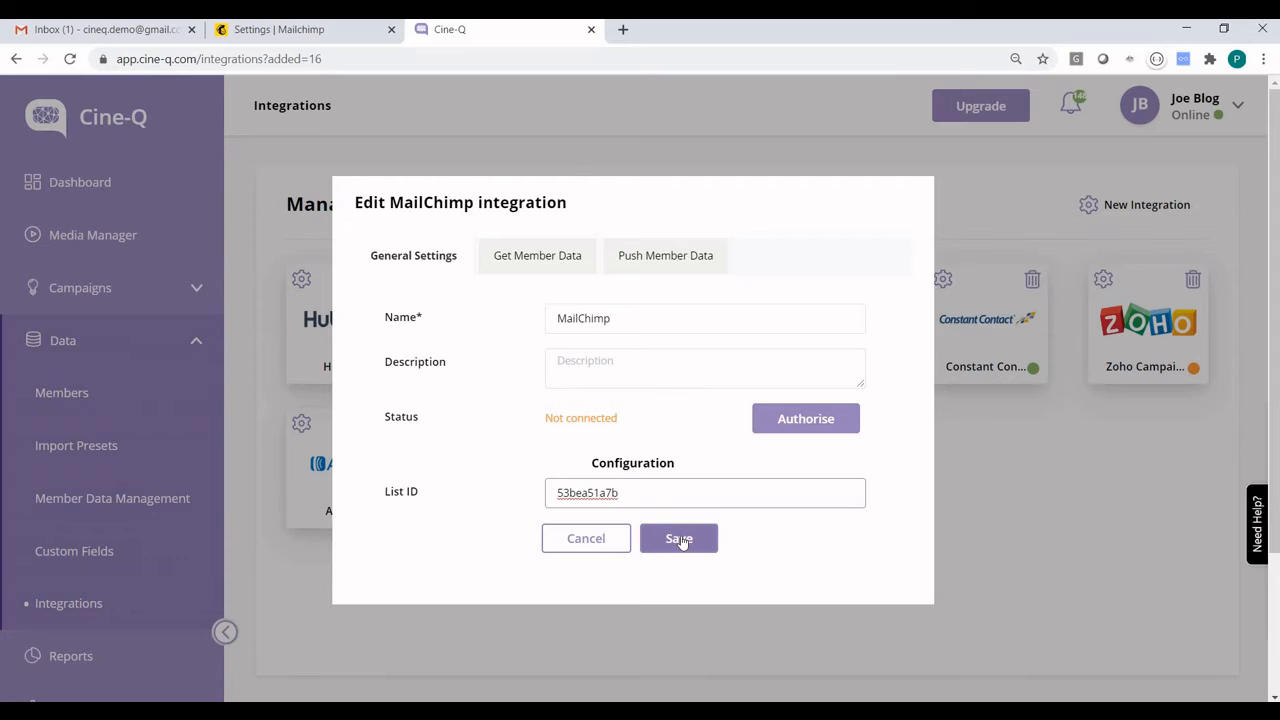
pyautogui.click(680, 541)
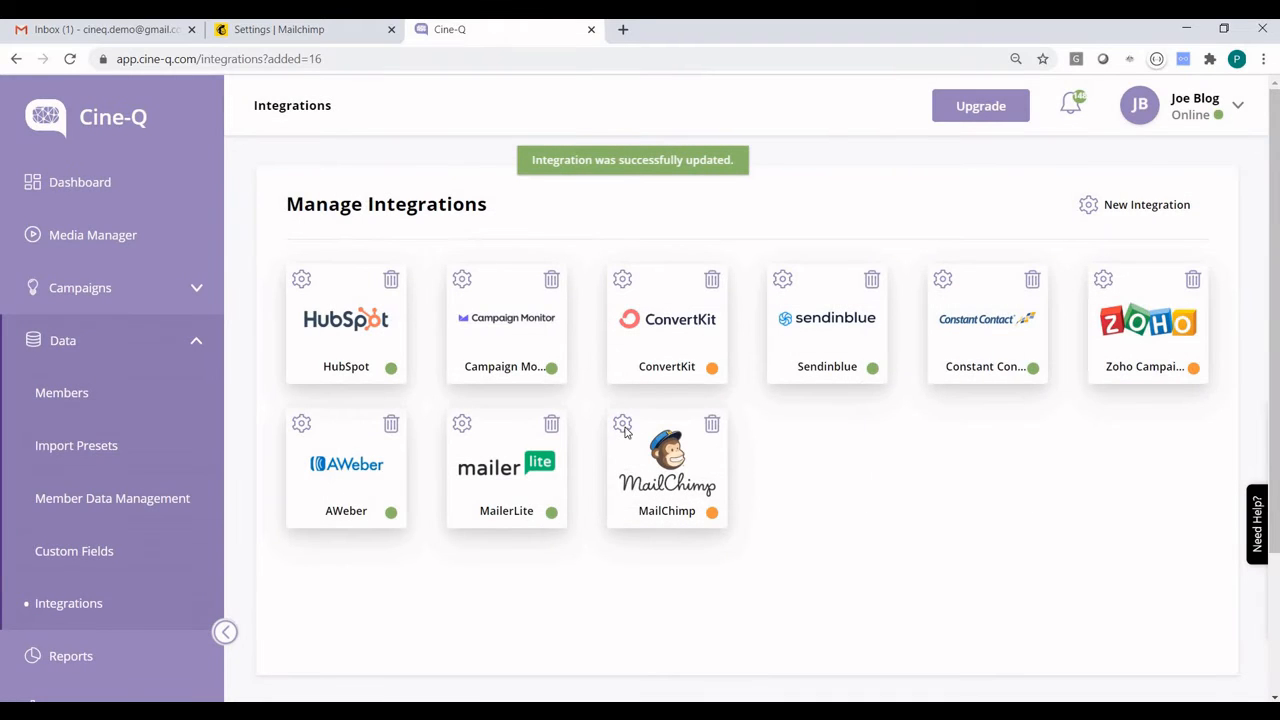
# Authorise the MailChimp integration by logging in with the Mailchimp username and password and granting Cine-Q access
pyautogui.click(625, 428)
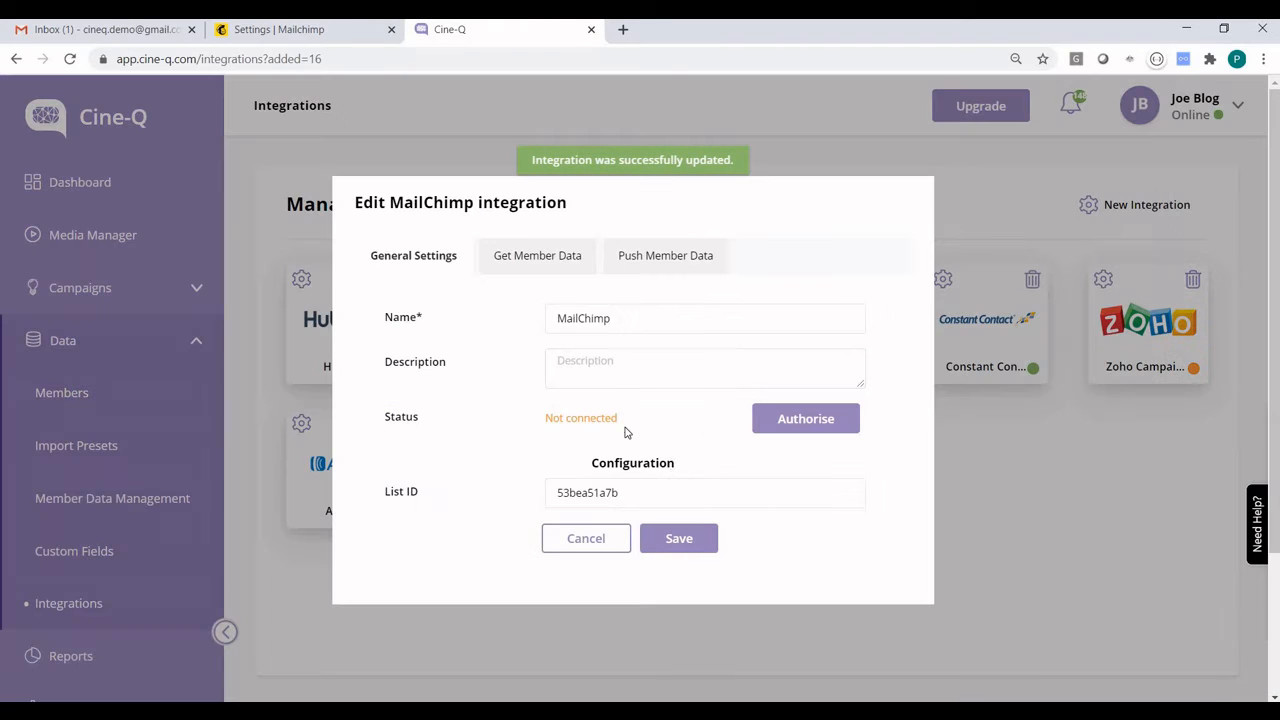
pyautogui.click(810, 420)
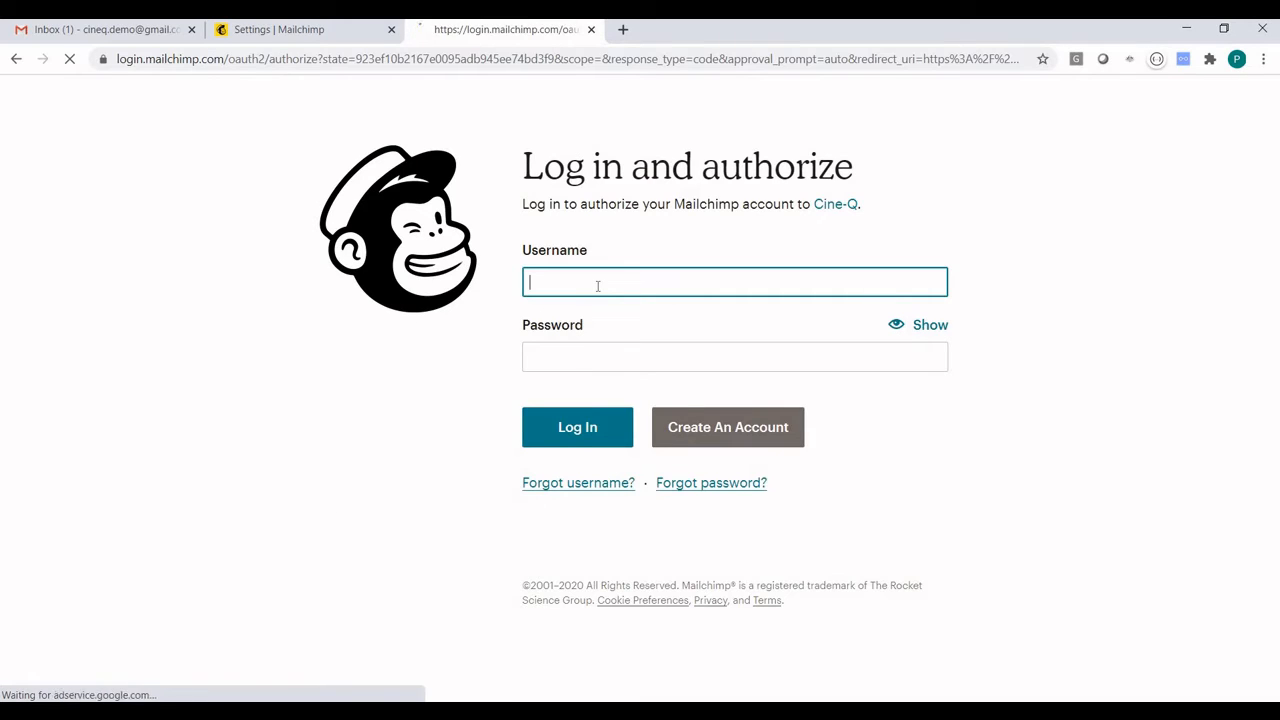
pyautogui.click(599, 288)
pyautogui.click(620, 322)
pyautogui.click(595, 427)
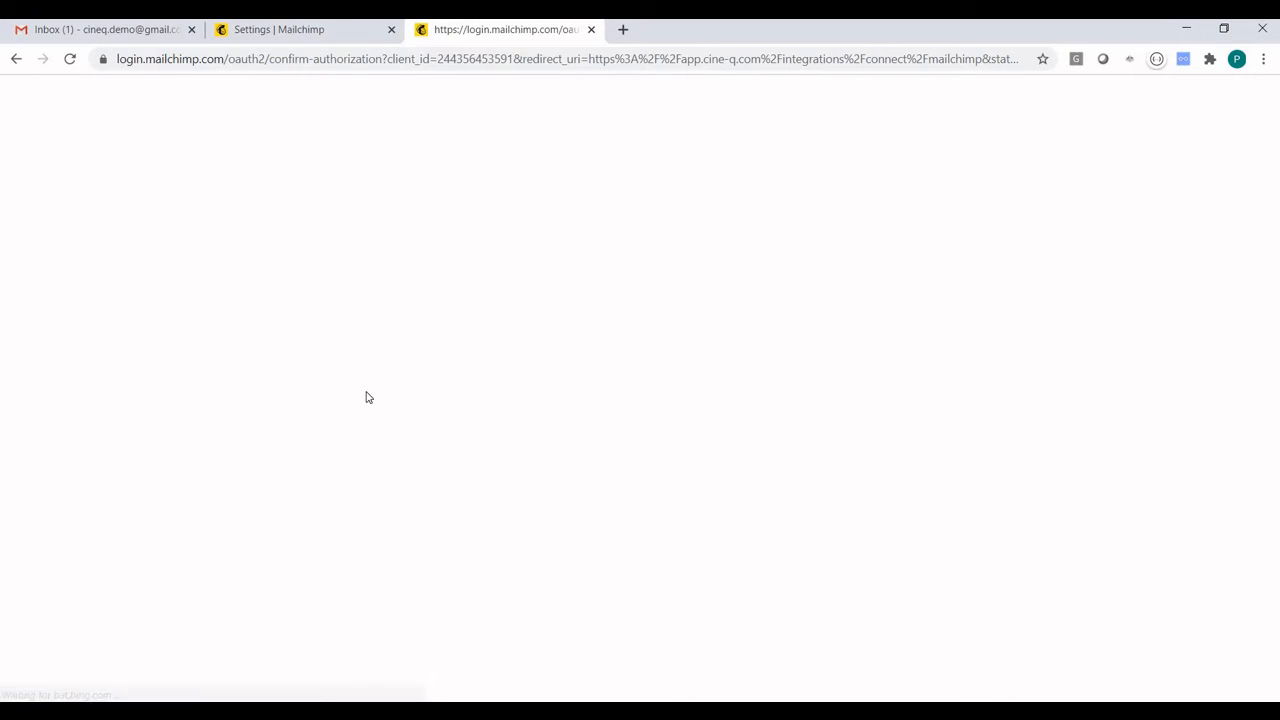
pyautogui.click(473, 627)
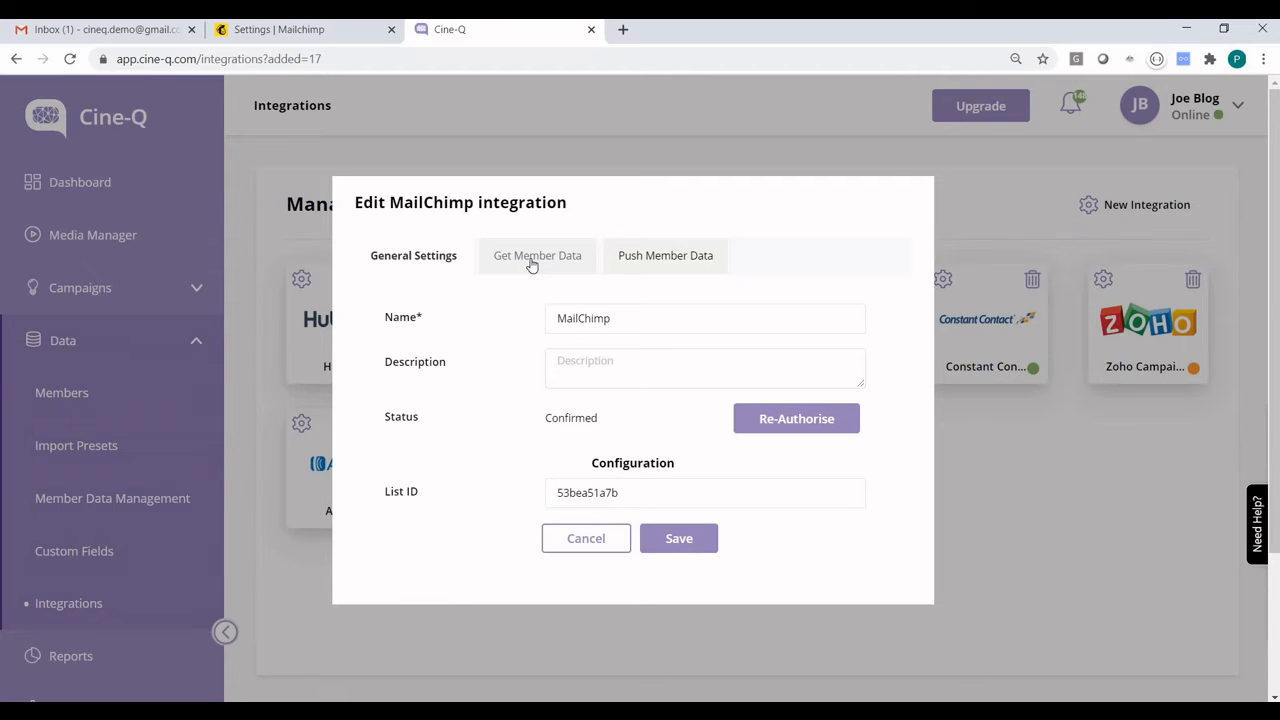
# Enable the Get Member Data schedule at 00:00 in the Australia/Sydney timezone, with E-mail as the unique identifier
pyautogui.click(659, 257)
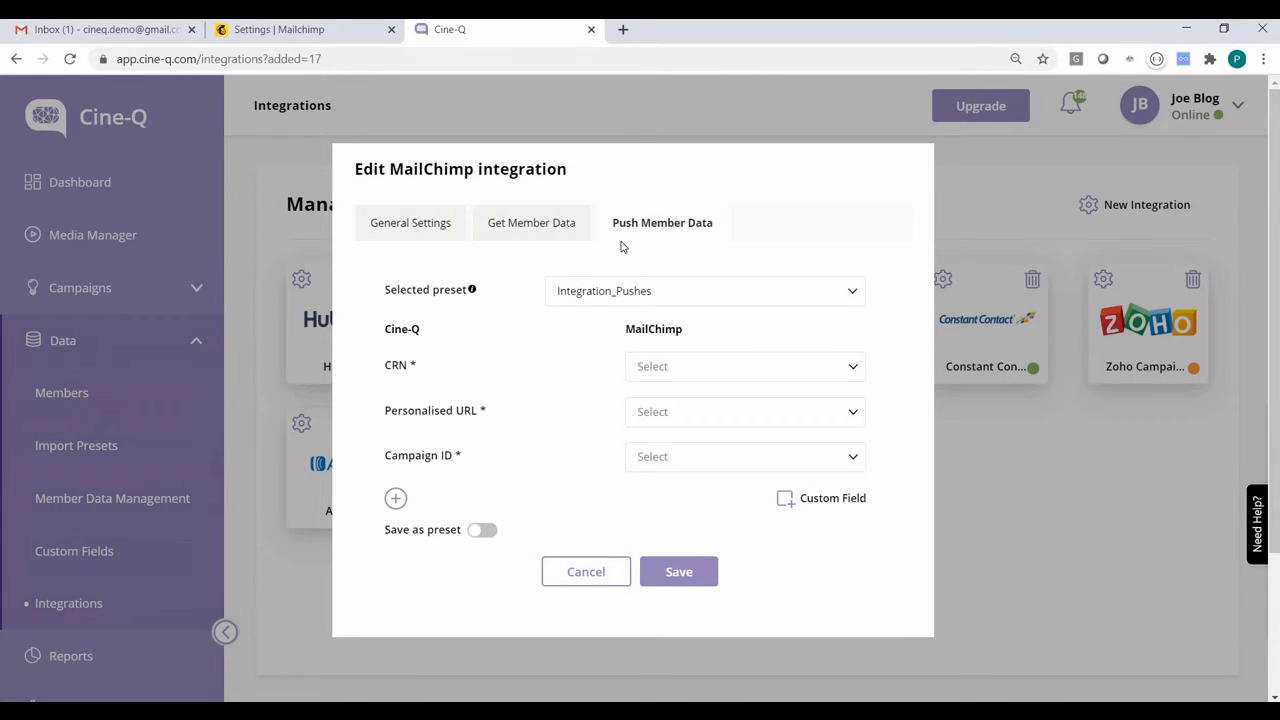
pyautogui.click(527, 228)
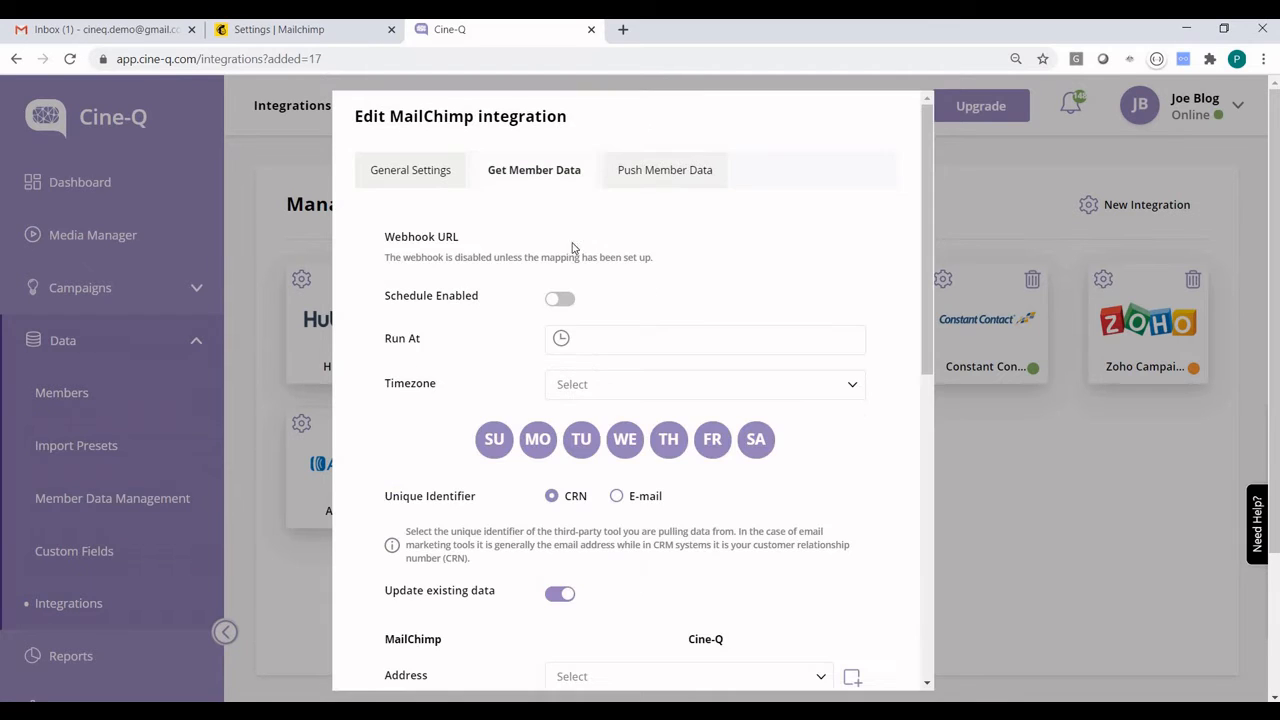
pyautogui.click(553, 303)
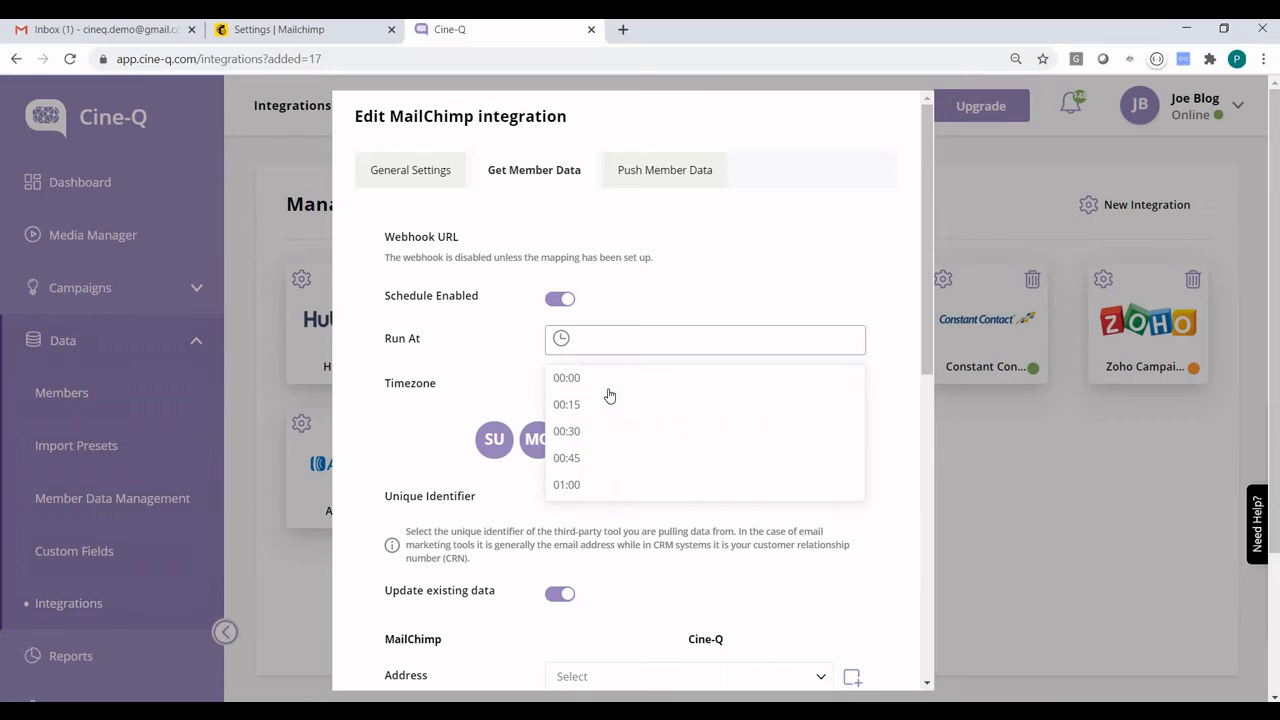
pyautogui.click(608, 388)
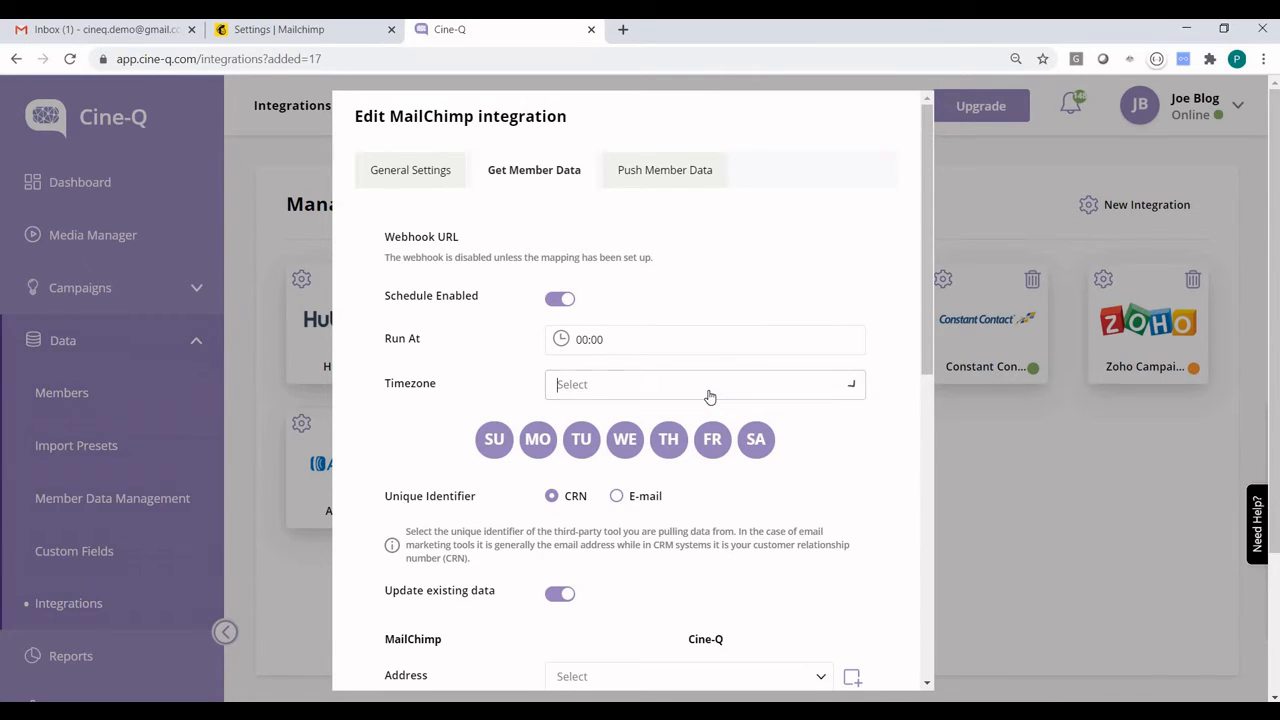
pyautogui.write('sy')
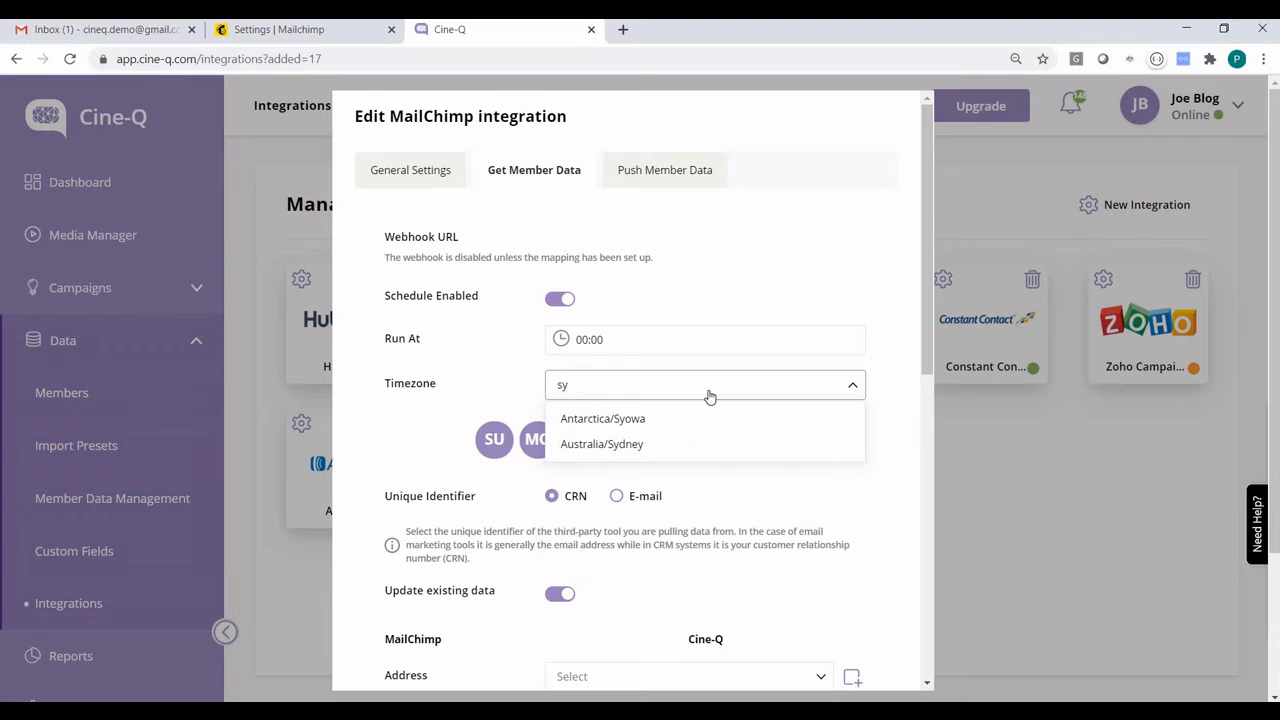
pyautogui.write('d')
pyautogui.click(822, 432)
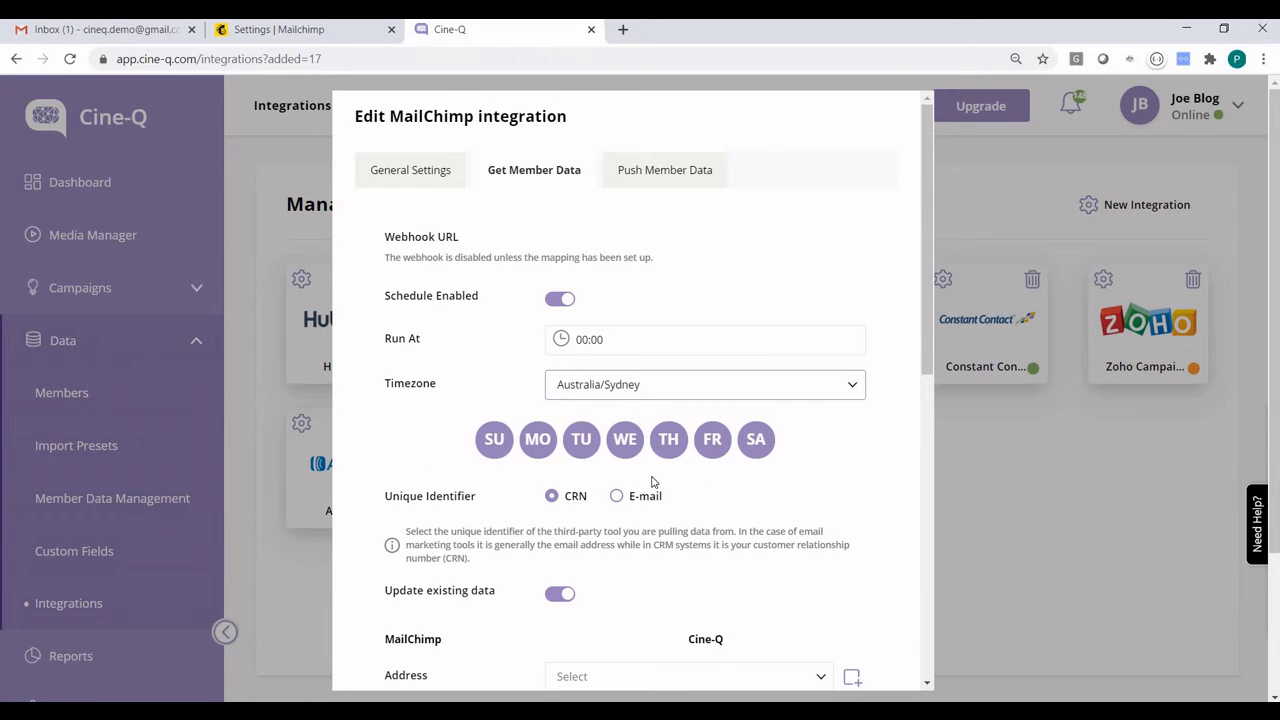
pyautogui.click(617, 496)
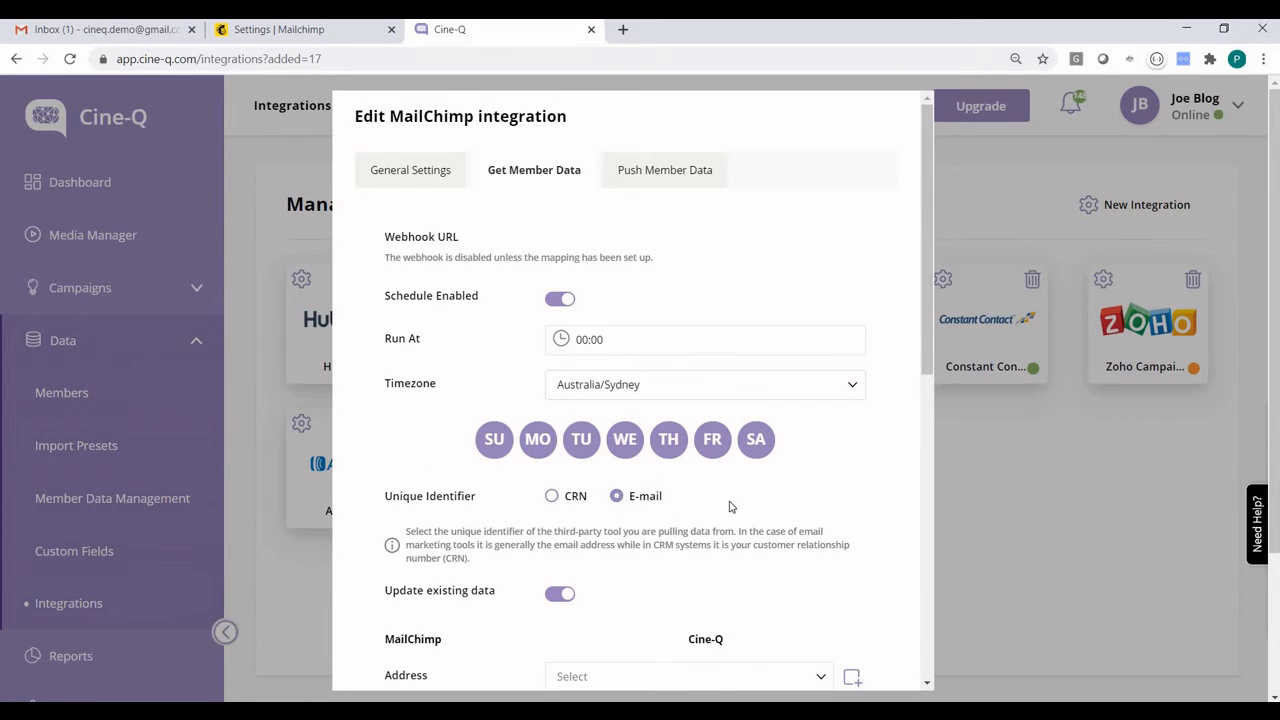
# Map the MailChimp CRN, First Name and Last Name fields to the matching Cine-Q fields for member data retrieval
pyautogui.scroll(-4, 730, 507)
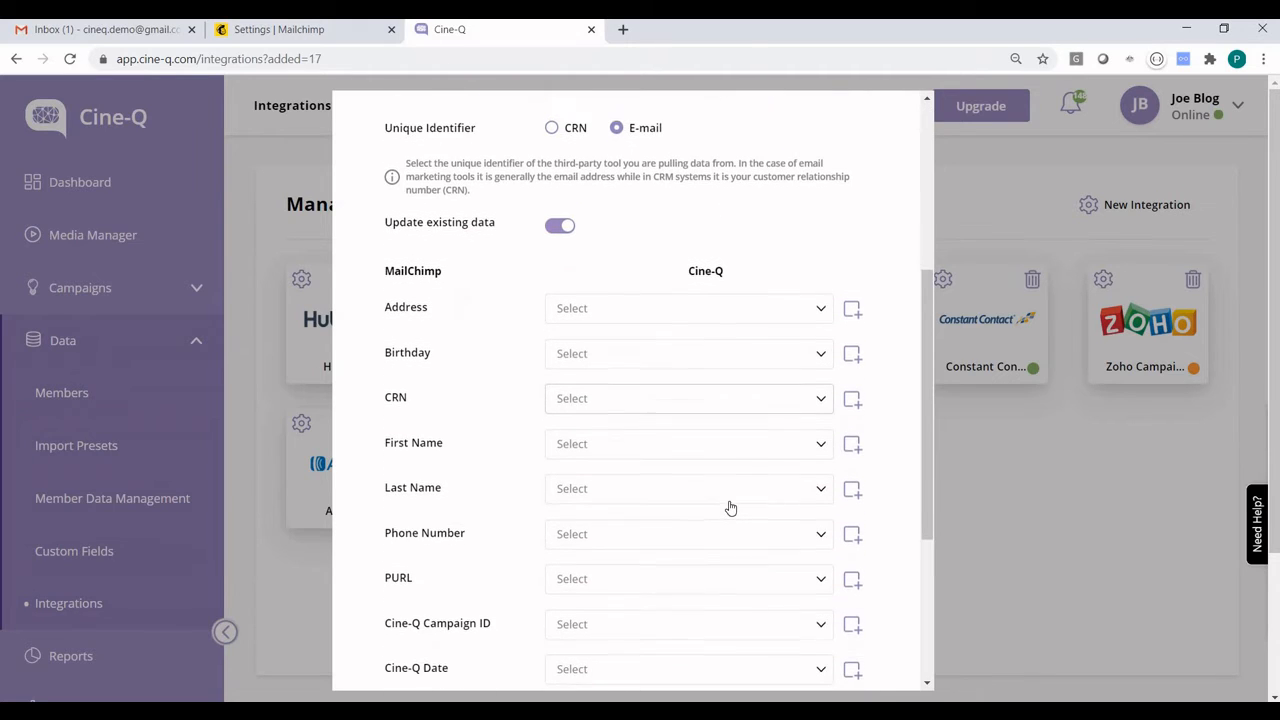
pyautogui.scroll(-1, 730, 507)
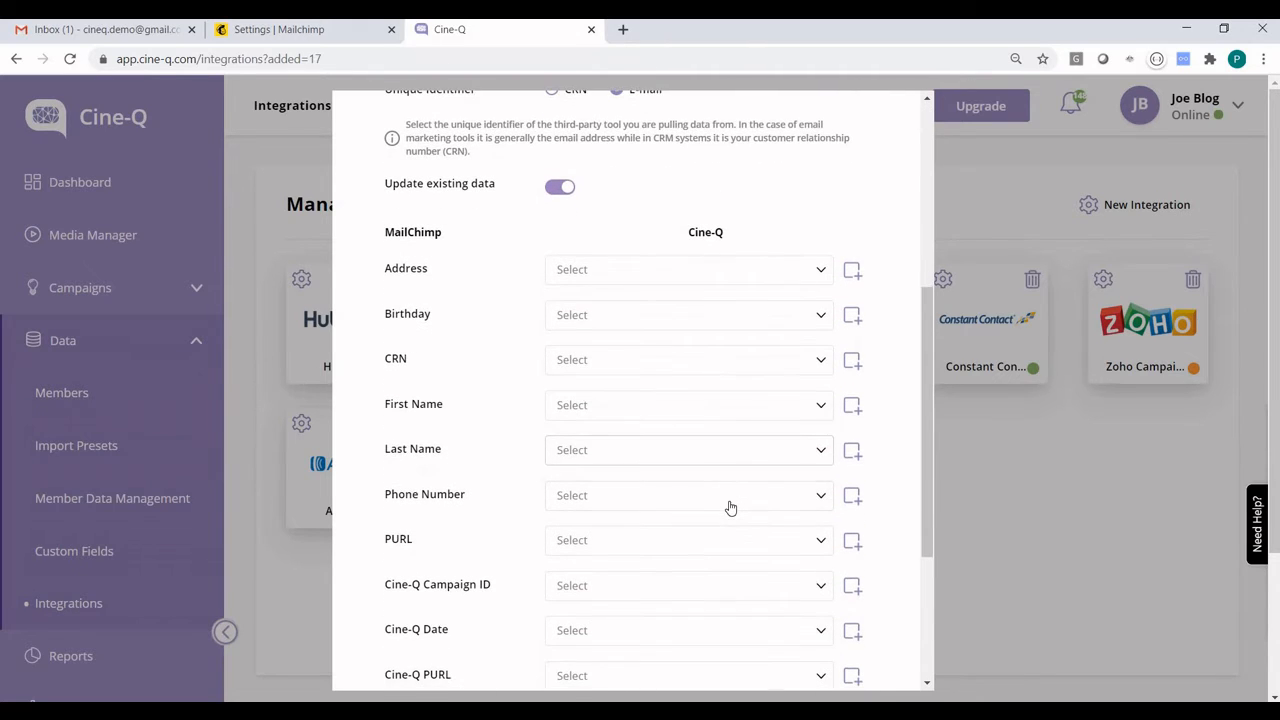
pyautogui.scroll(-2, 730, 508)
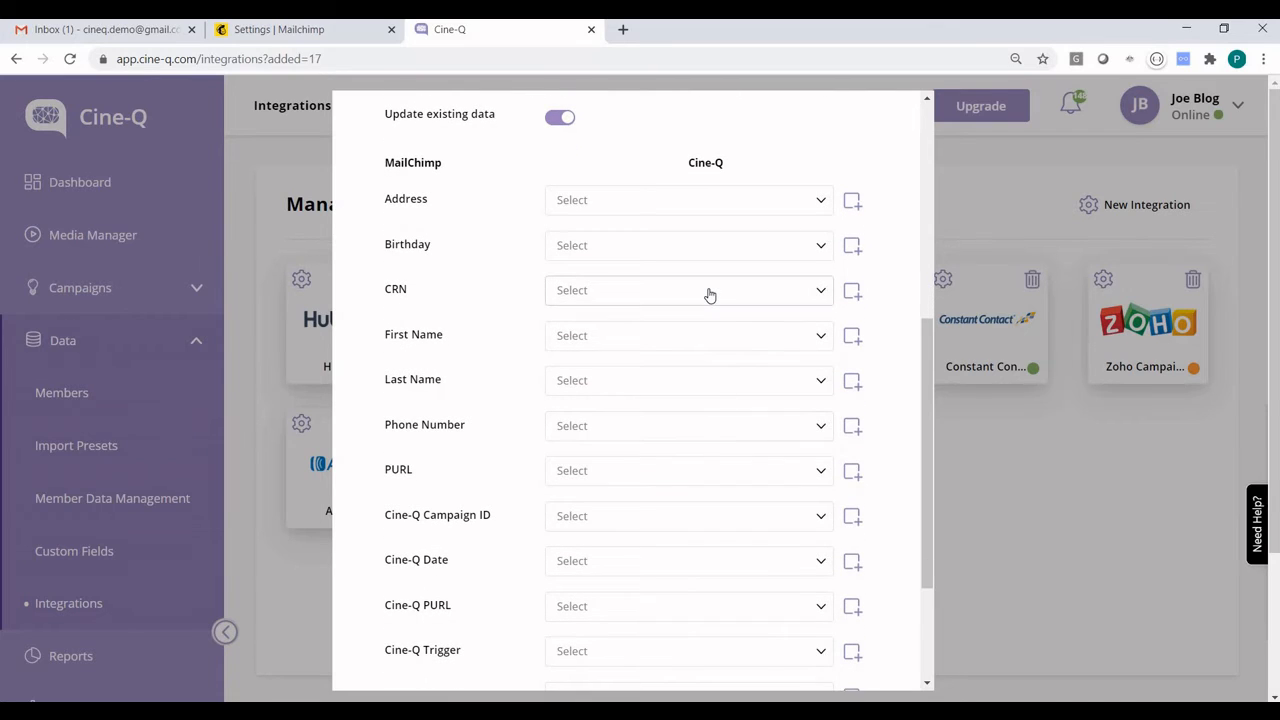
pyautogui.click(648, 299)
pyautogui.click(643, 323)
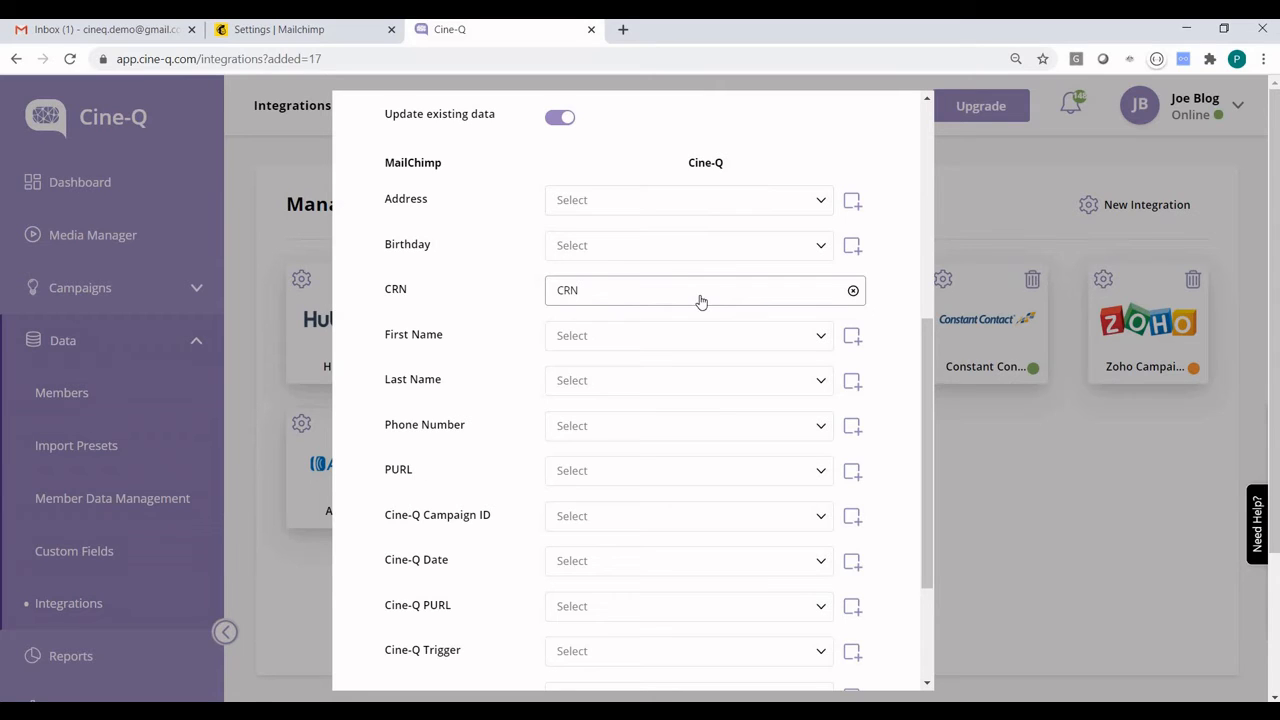
pyautogui.click(639, 345)
pyautogui.click(634, 391)
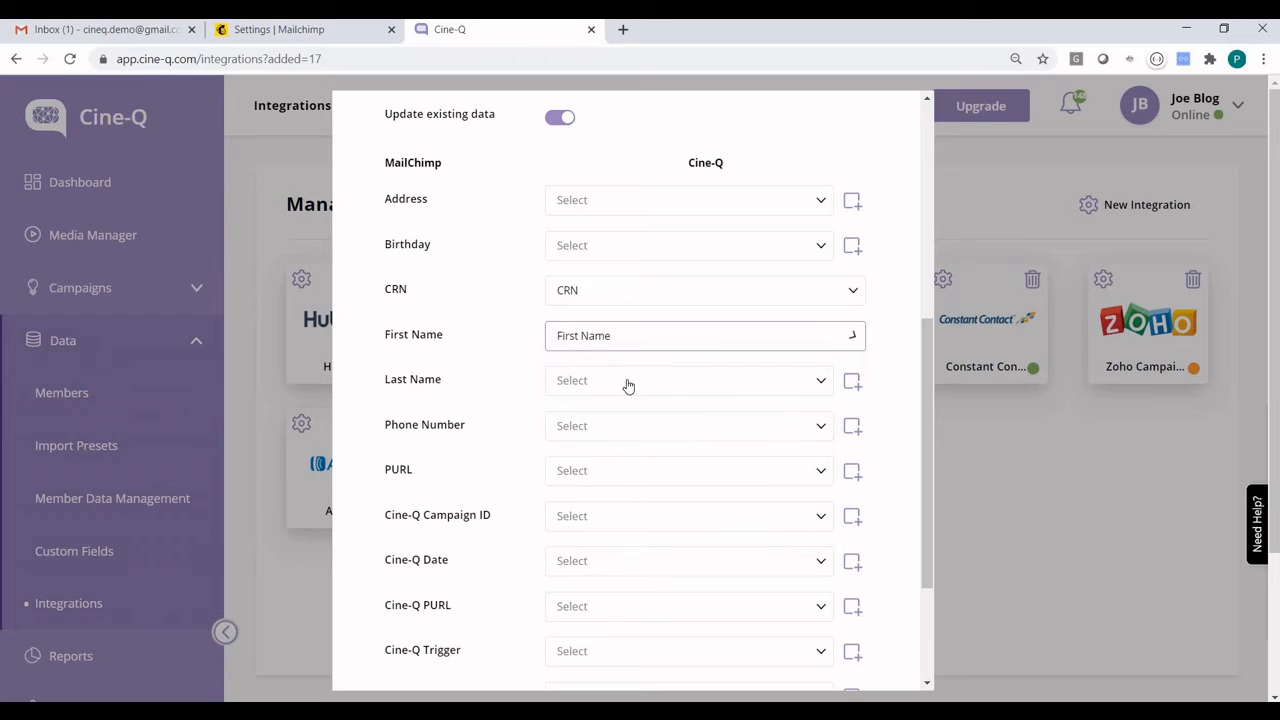
pyautogui.click(640, 386)
pyautogui.click(634, 466)
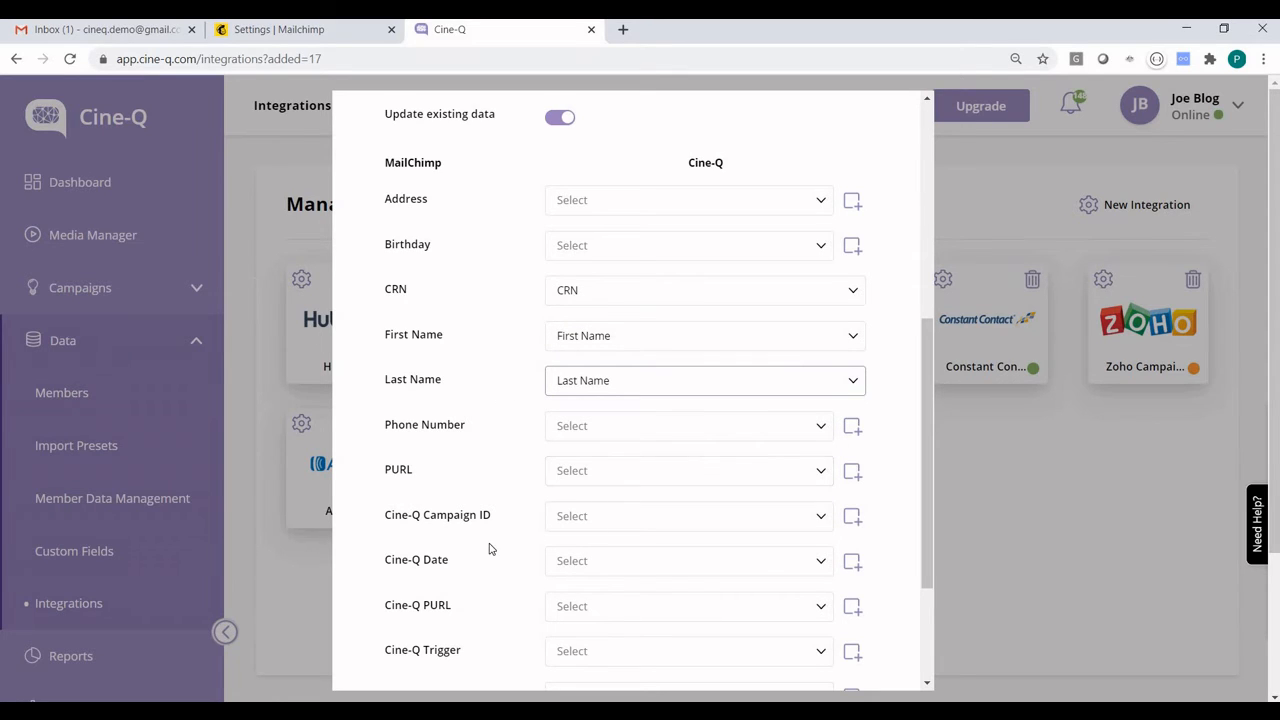
# Map the MailChimp Cine-Q Trigger field to Cine-Q Camp Trigger and the email field to Email
pyautogui.scroll(-2, 490, 548)
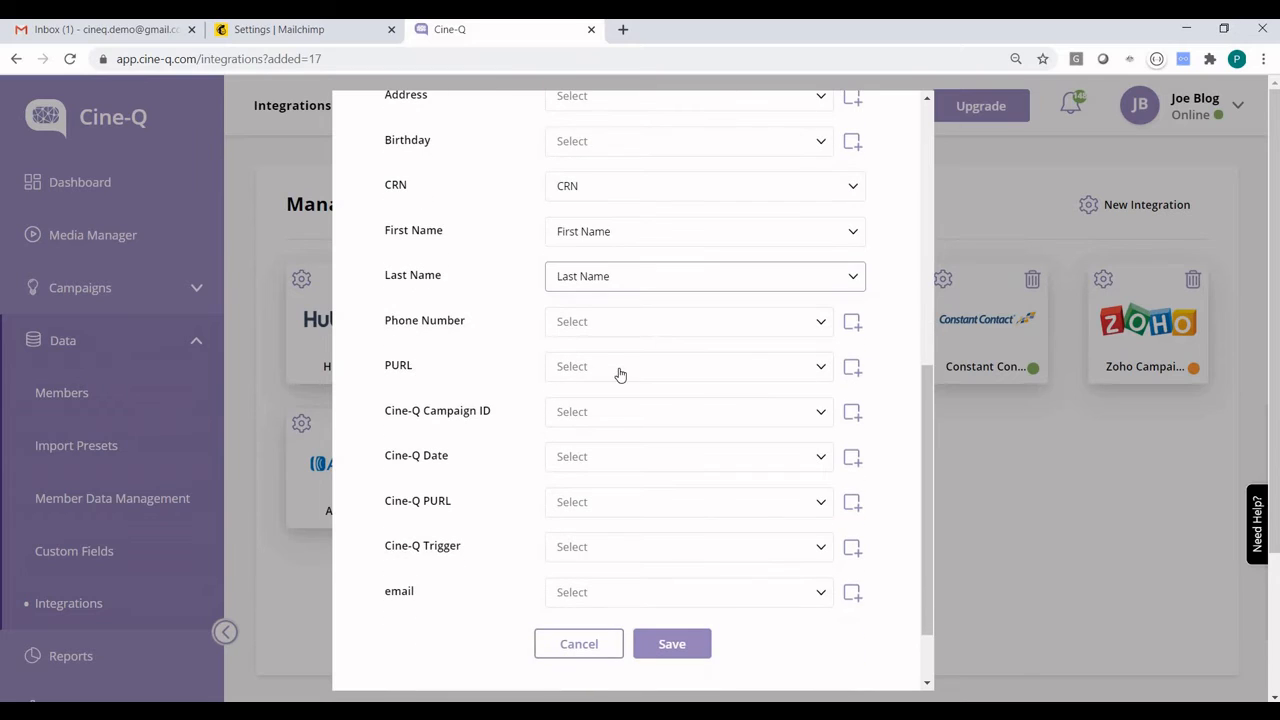
pyautogui.click(617, 547)
pyautogui.scroll(-2, 622, 477)
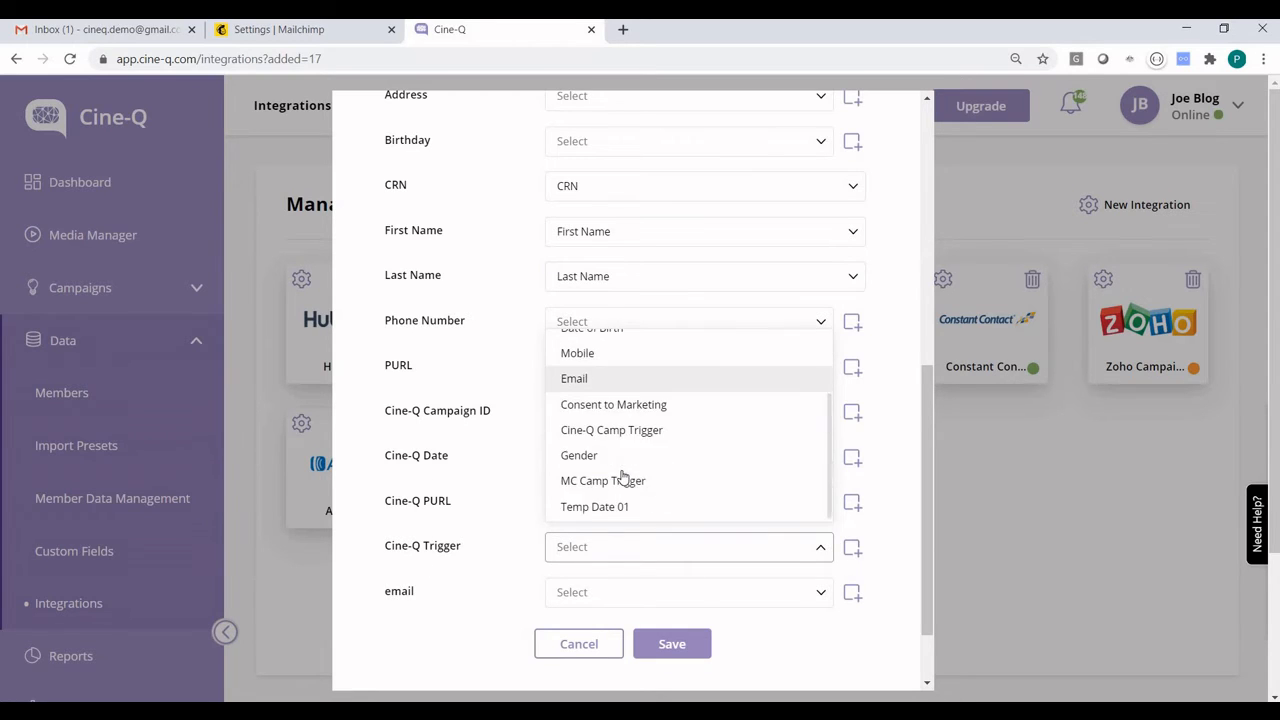
pyautogui.click(643, 434)
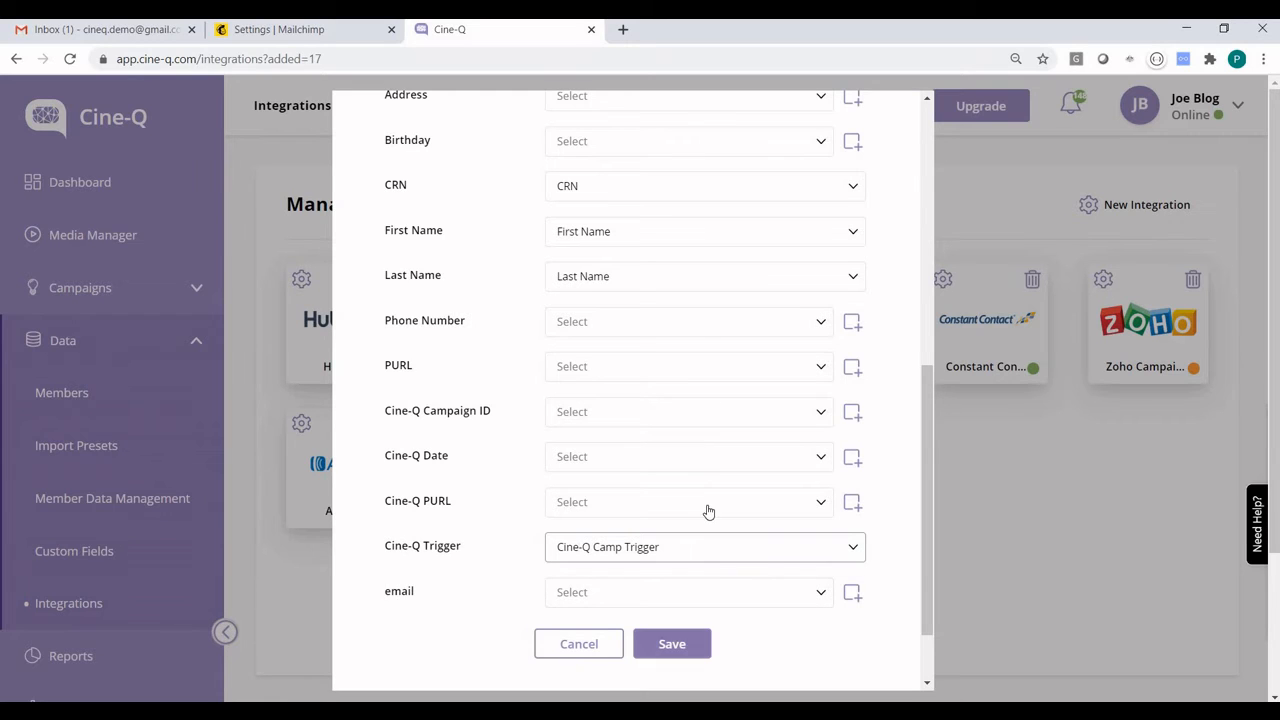
pyautogui.click(629, 592)
pyautogui.click(600, 520)
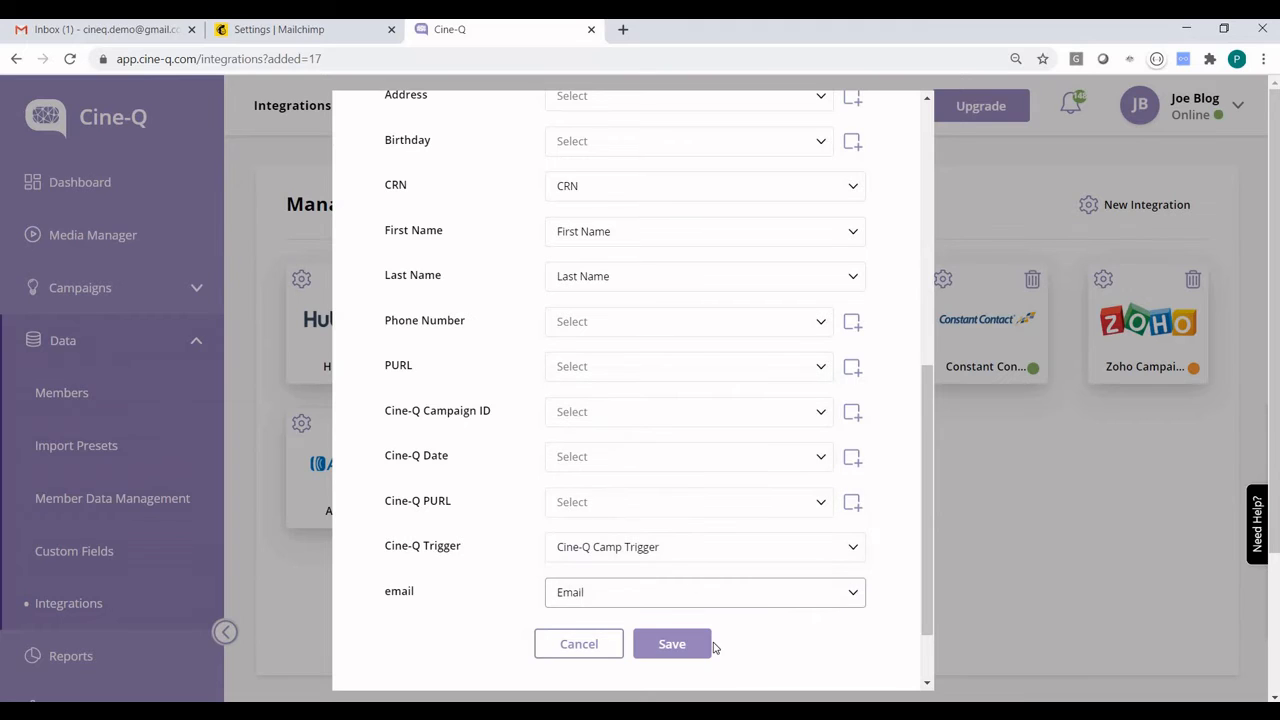
pyautogui.click(712, 646)
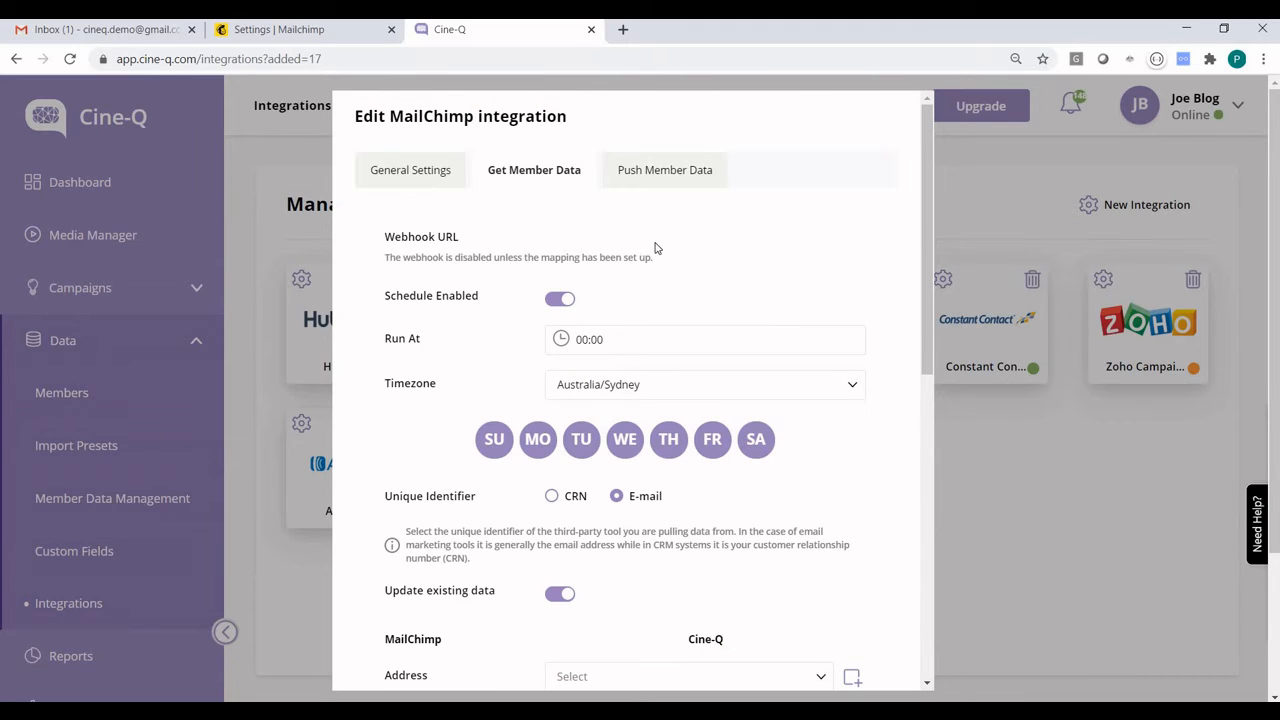
# Map the Cine-Q push member data to MailChimp: CRN to CRN, Personalised URL to PURL, and Campaign ID to Cine-Q Campaign ID
pyautogui.click(665, 170)
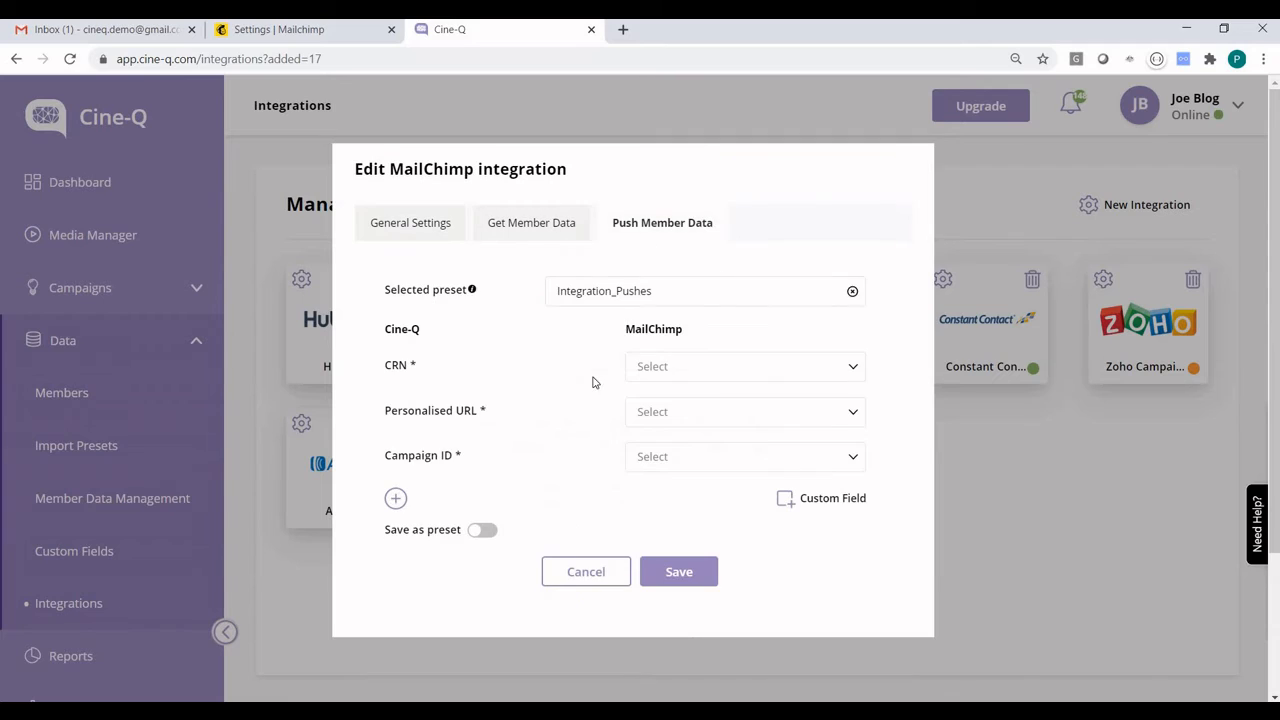
pyautogui.click(692, 376)
pyautogui.click(688, 452)
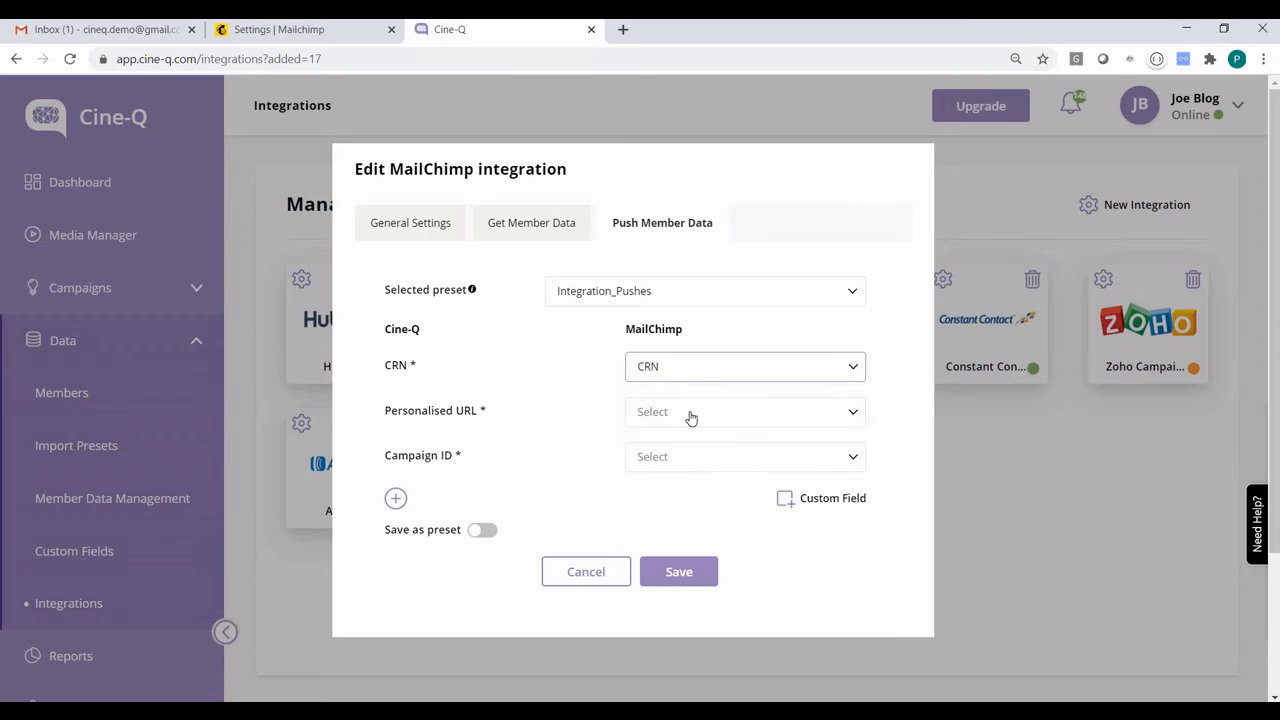
pyautogui.click(690, 415)
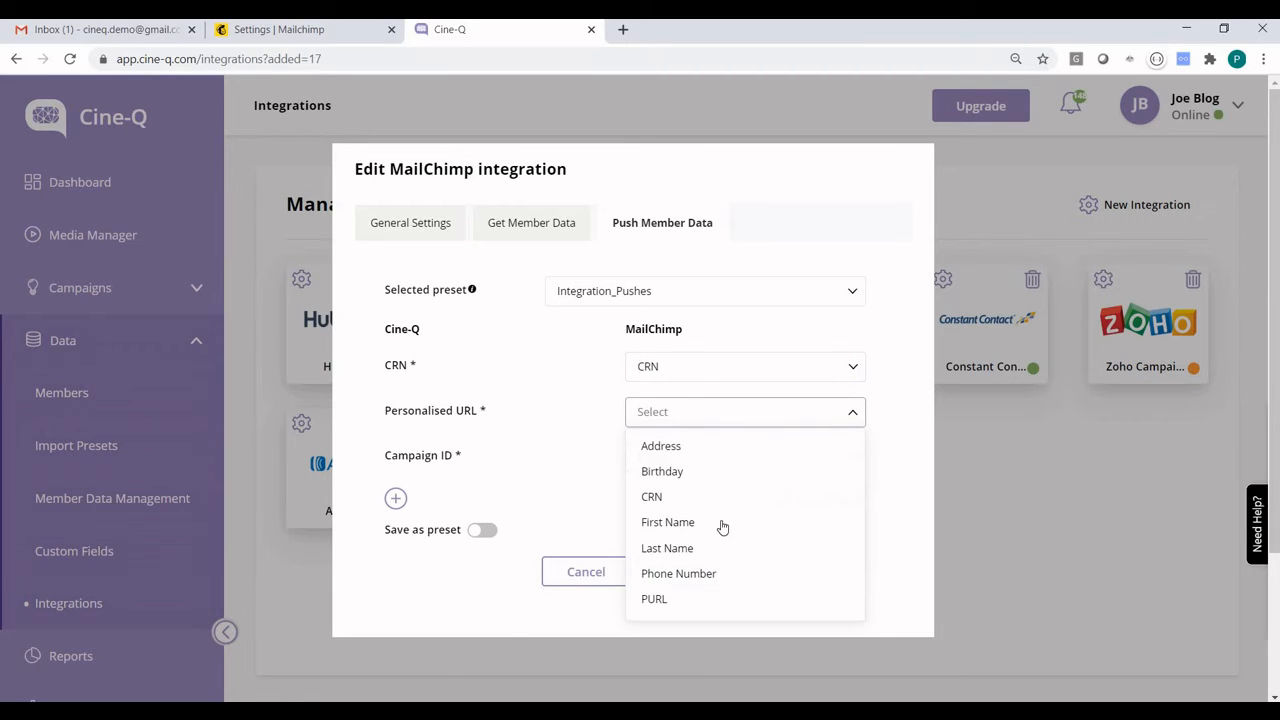
pyautogui.scroll(-2, 690, 510)
pyautogui.click(690, 505)
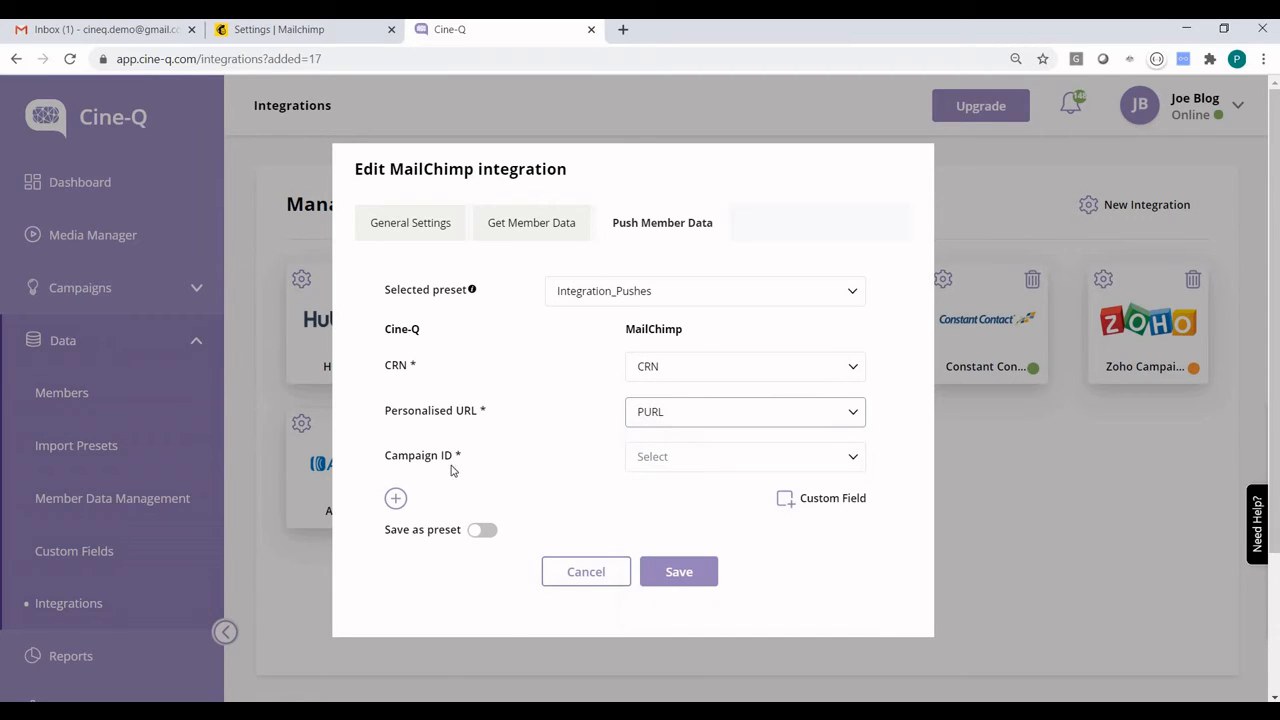
pyautogui.click(722, 460)
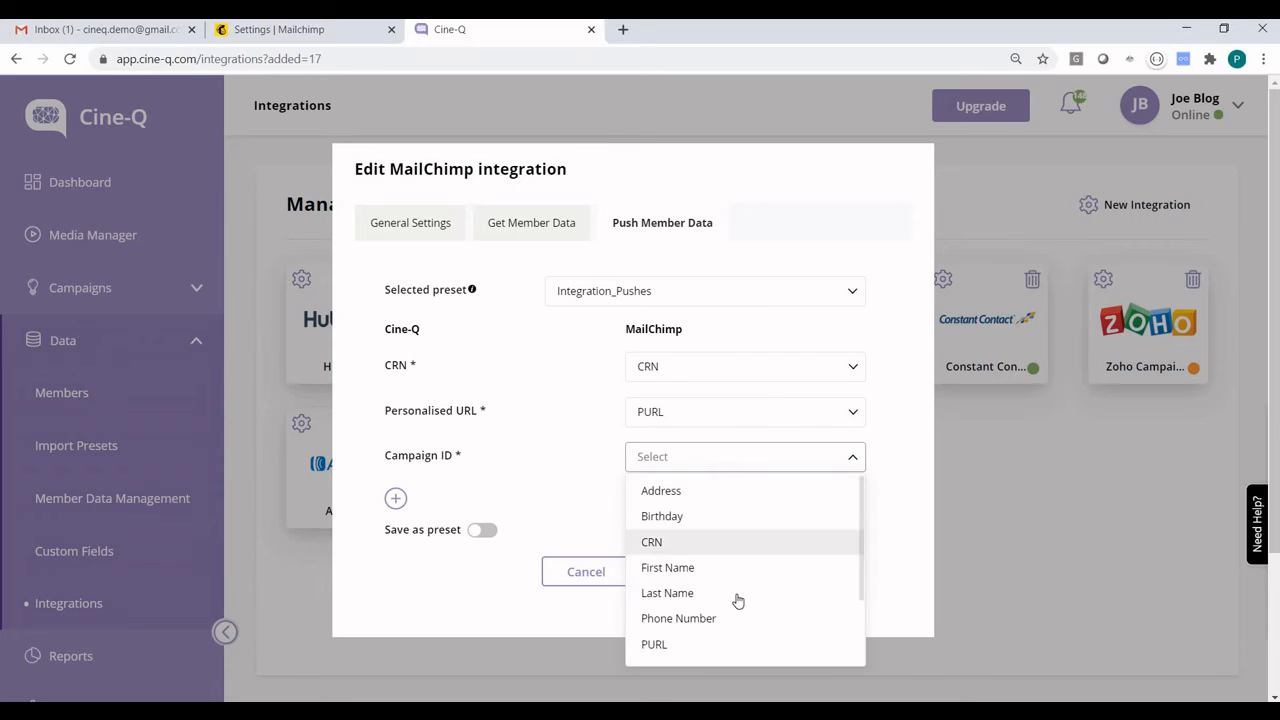
pyautogui.scroll(-2, 737, 600)
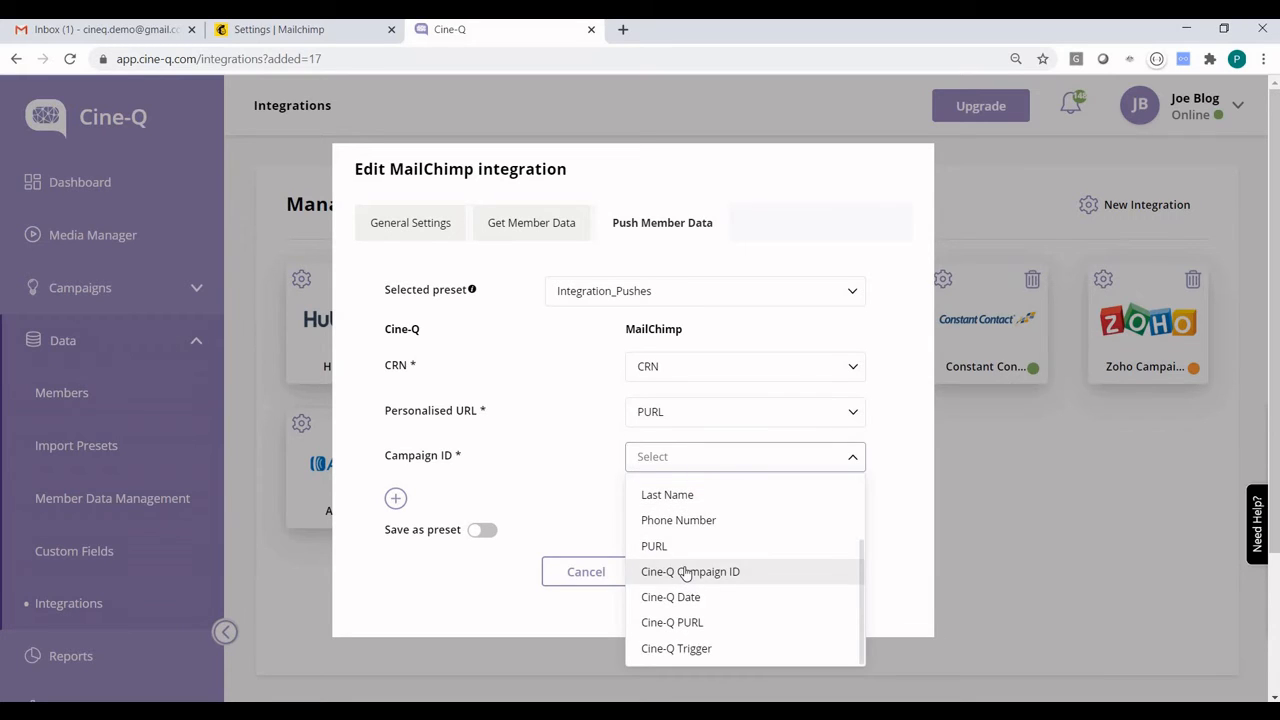
pyautogui.click(686, 573)
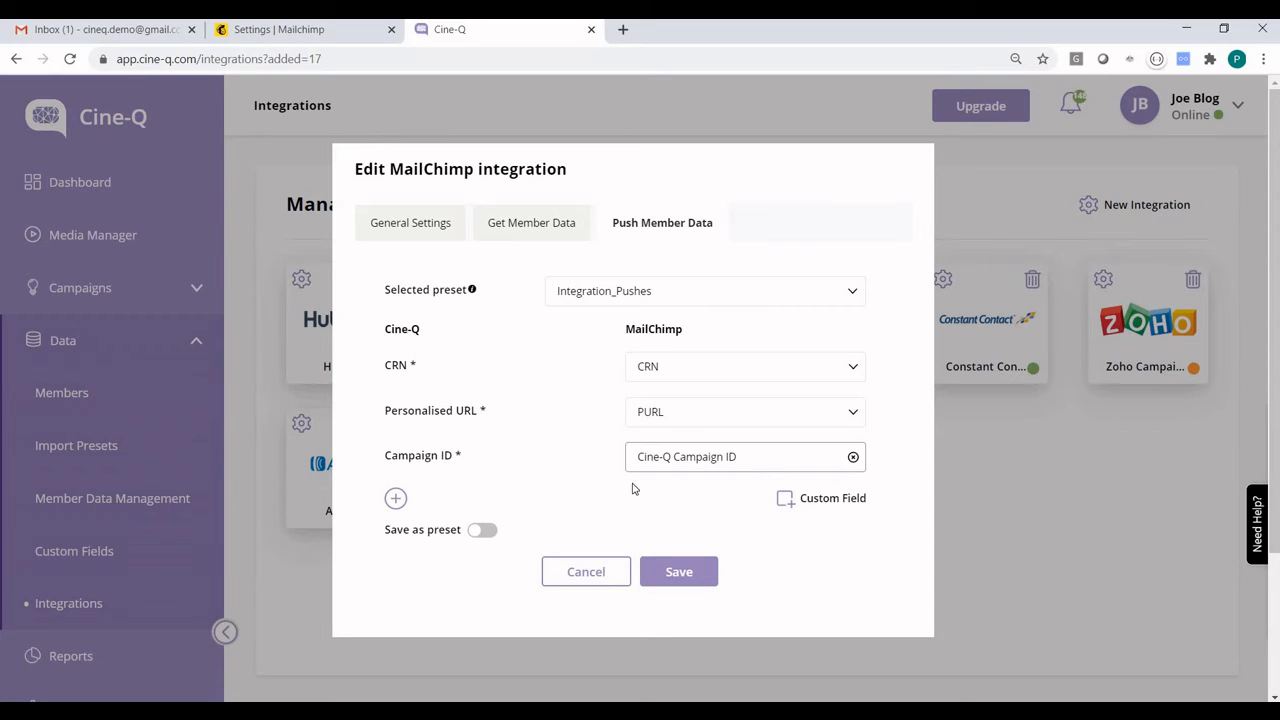
# Save the push mapping as a preset named Mailchimp and save the MailChimp integration
pyautogui.click(695, 518)
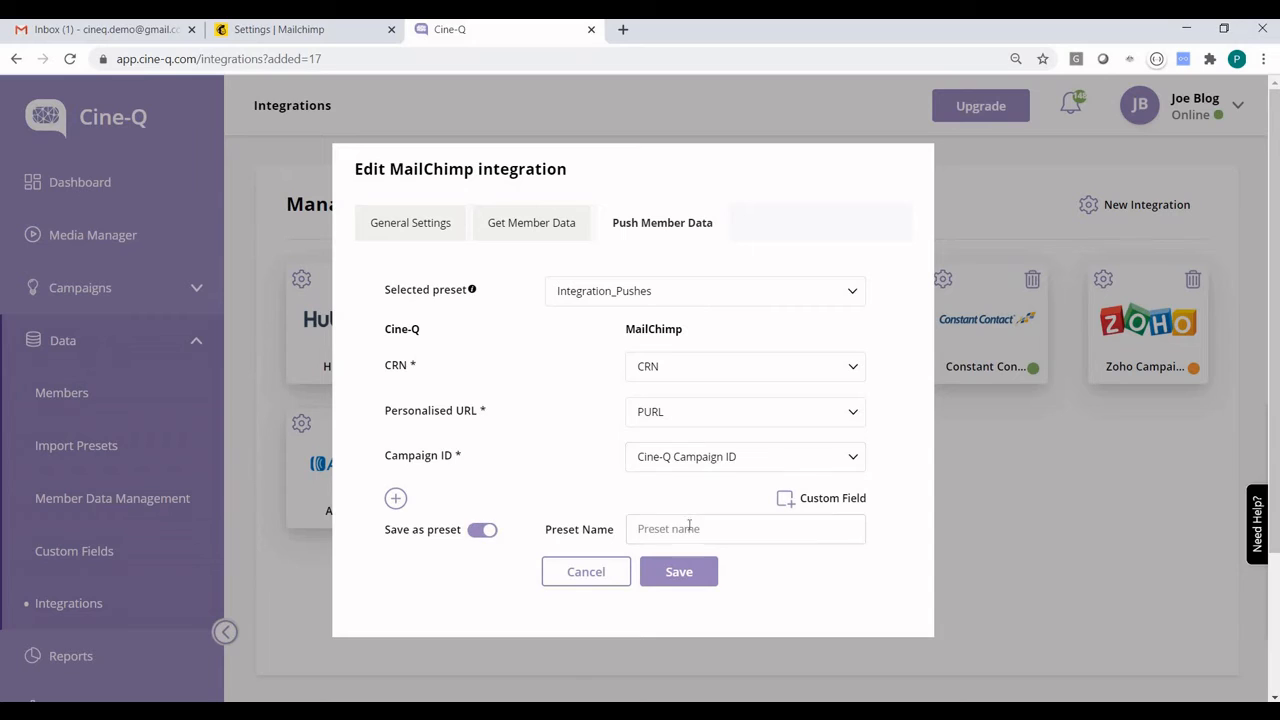
pyautogui.write('M')
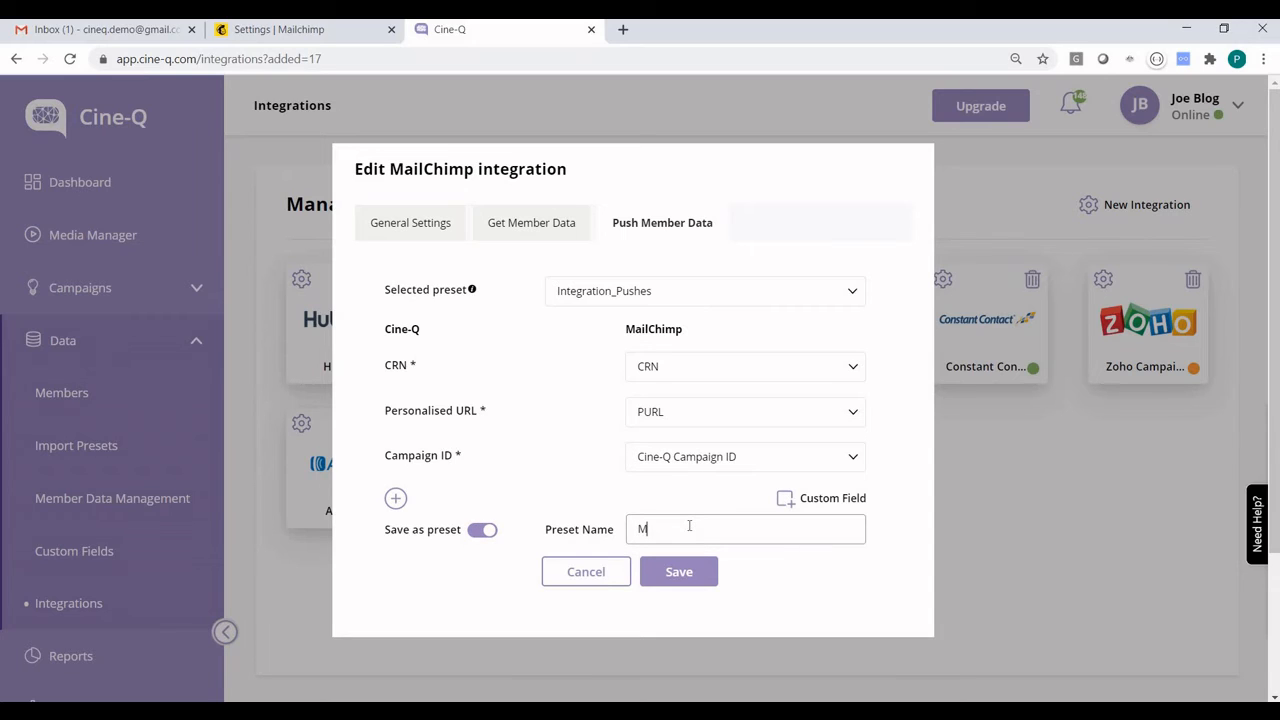
pyautogui.write('ailchimp')
pyautogui.click(690, 578)
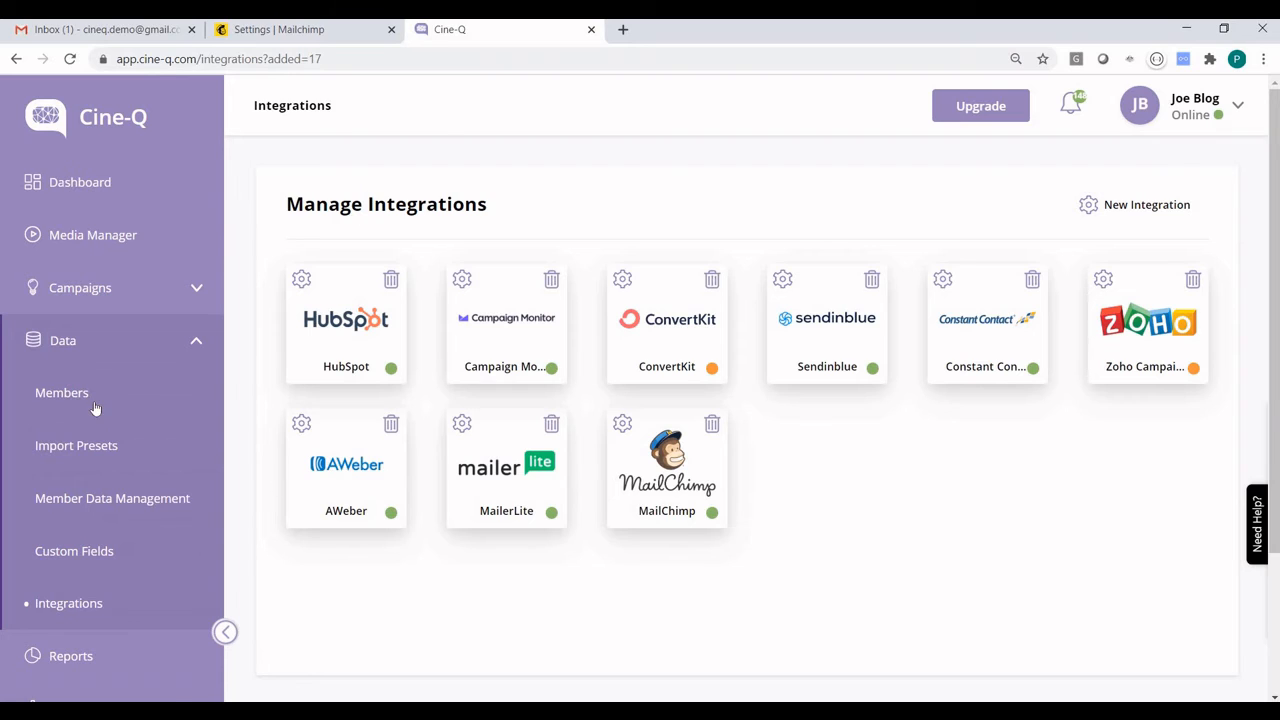
# Add the MailChimp integration to the executions of the Demo Mailchimp campaign
pyautogui.click(143, 297)
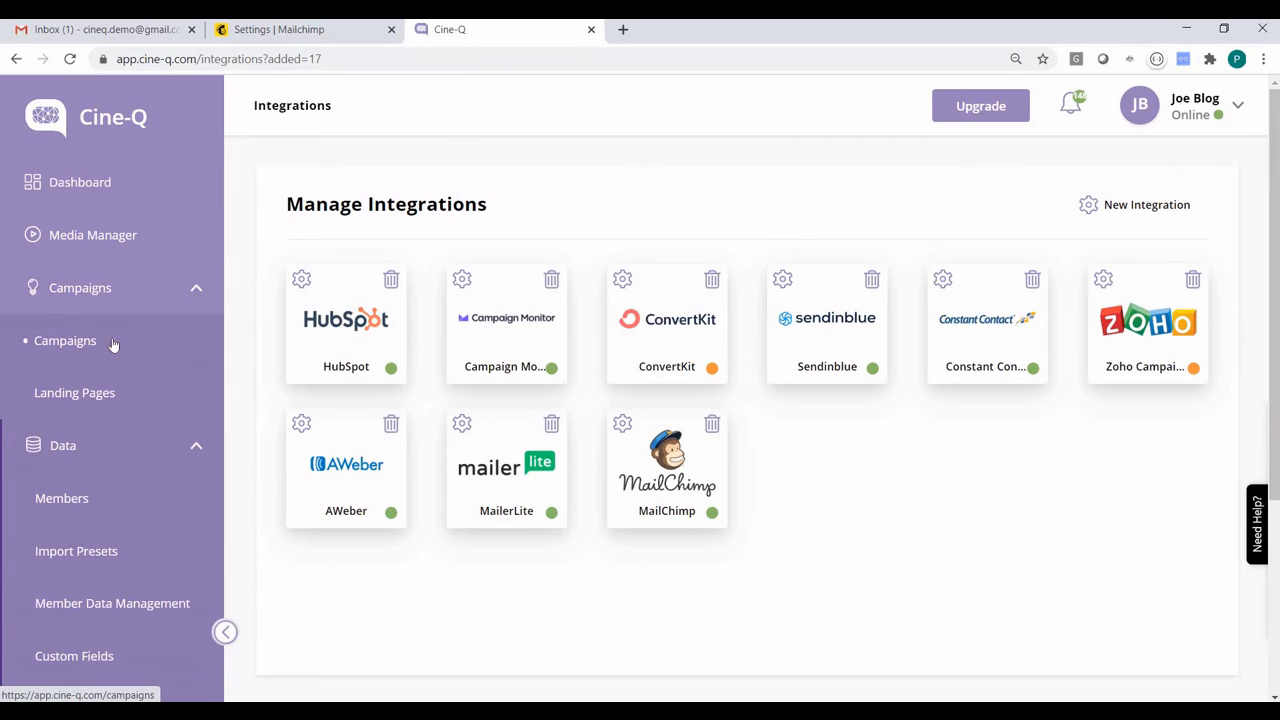
pyautogui.click(113, 344)
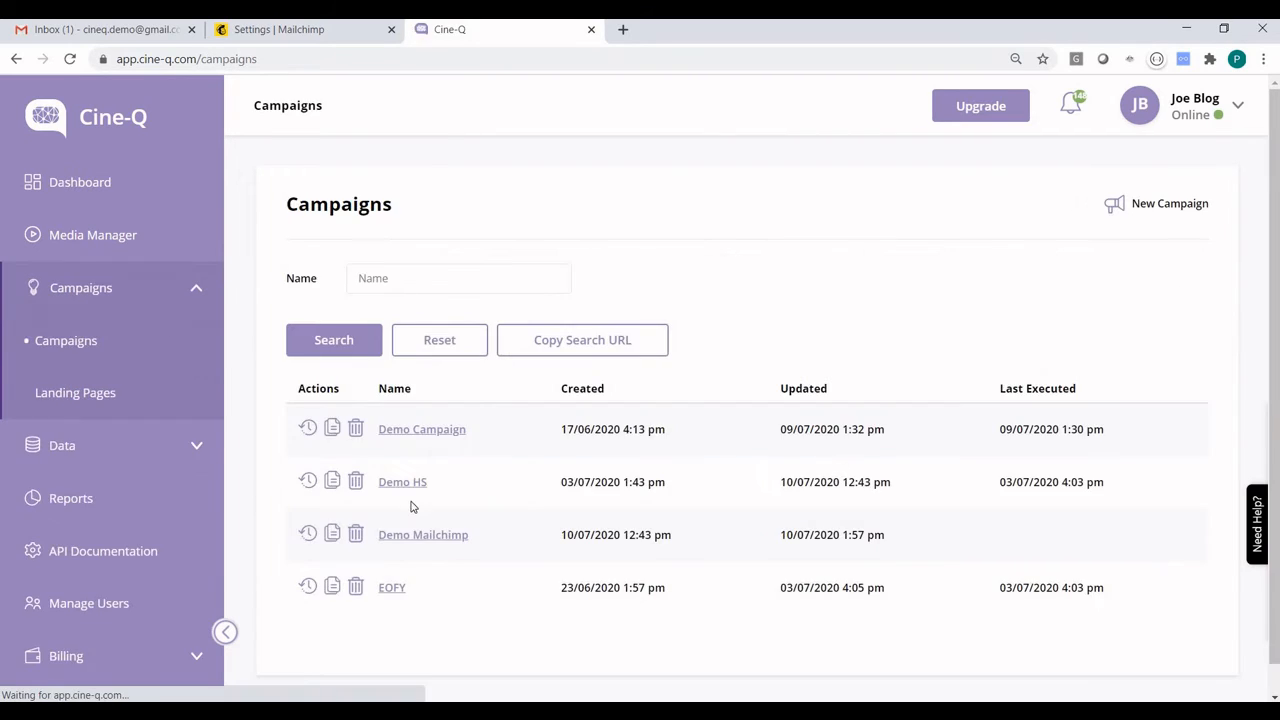
pyautogui.click(421, 535)
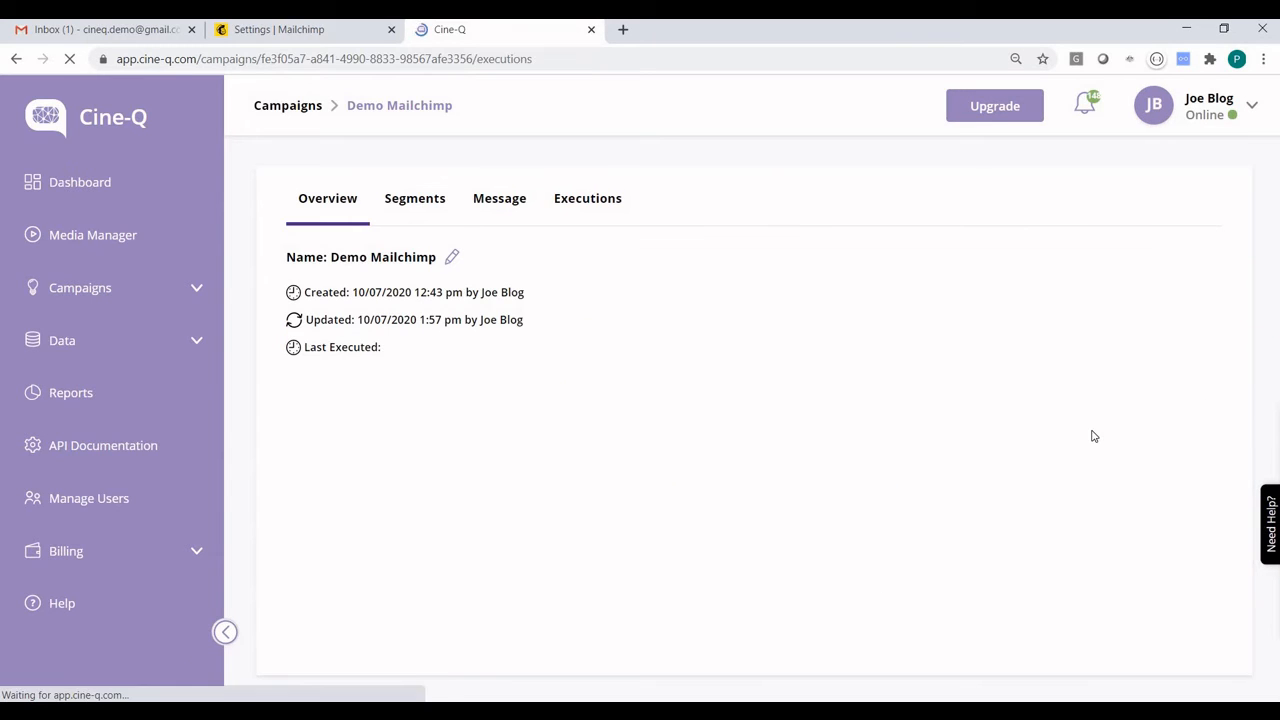
pyautogui.click(1189, 418)
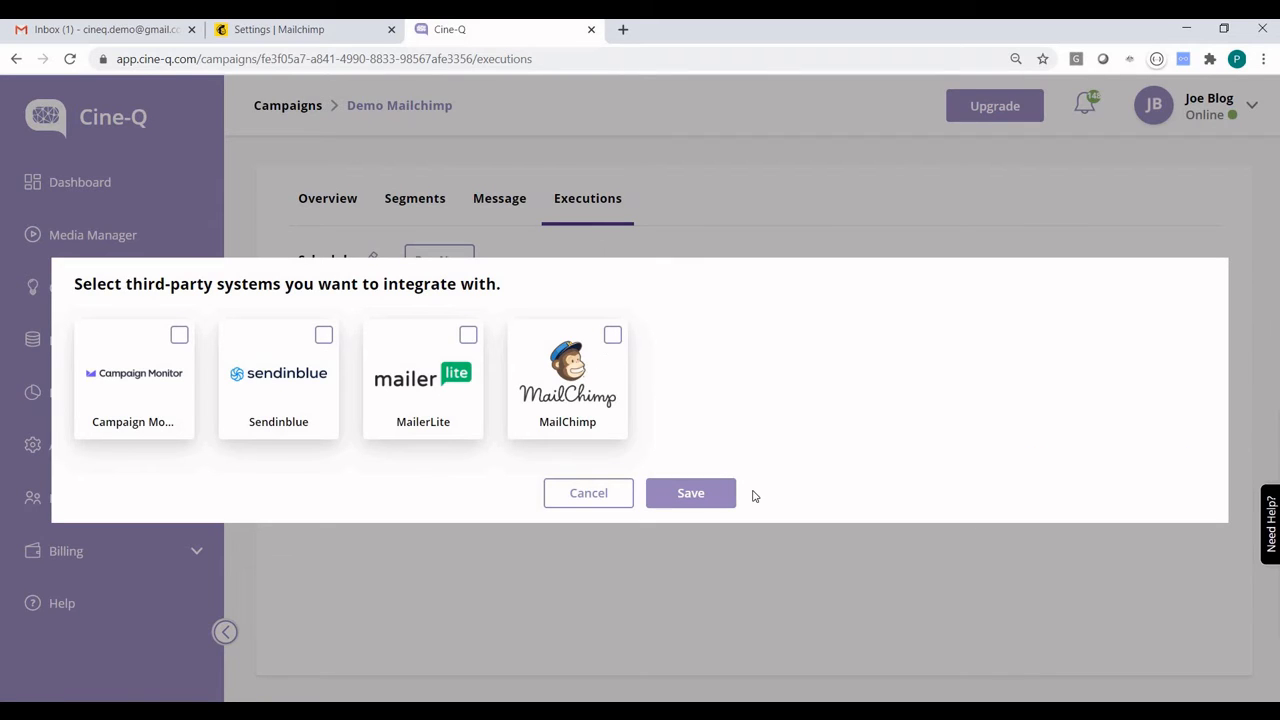
pyautogui.click(718, 495)
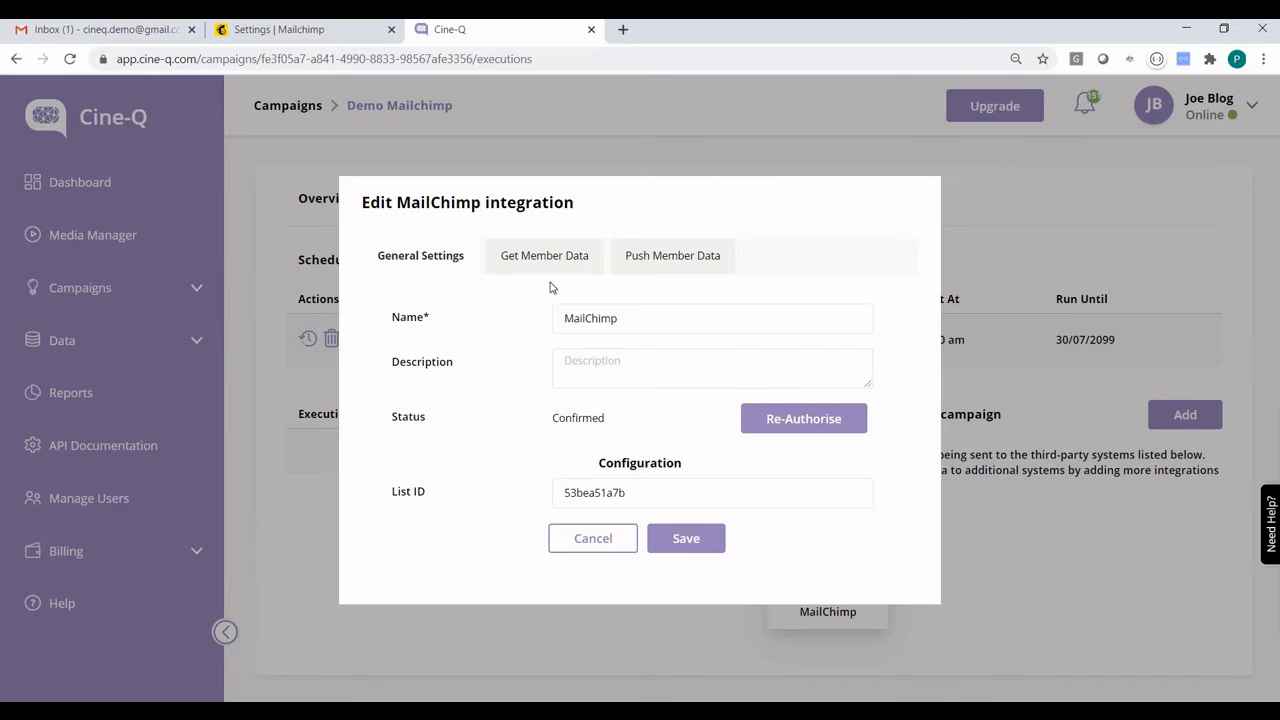
# Copy the webhook URL from the Get Member Data settings of the campaign's MailChimp integration and close the settings
pyautogui.click(537, 261)
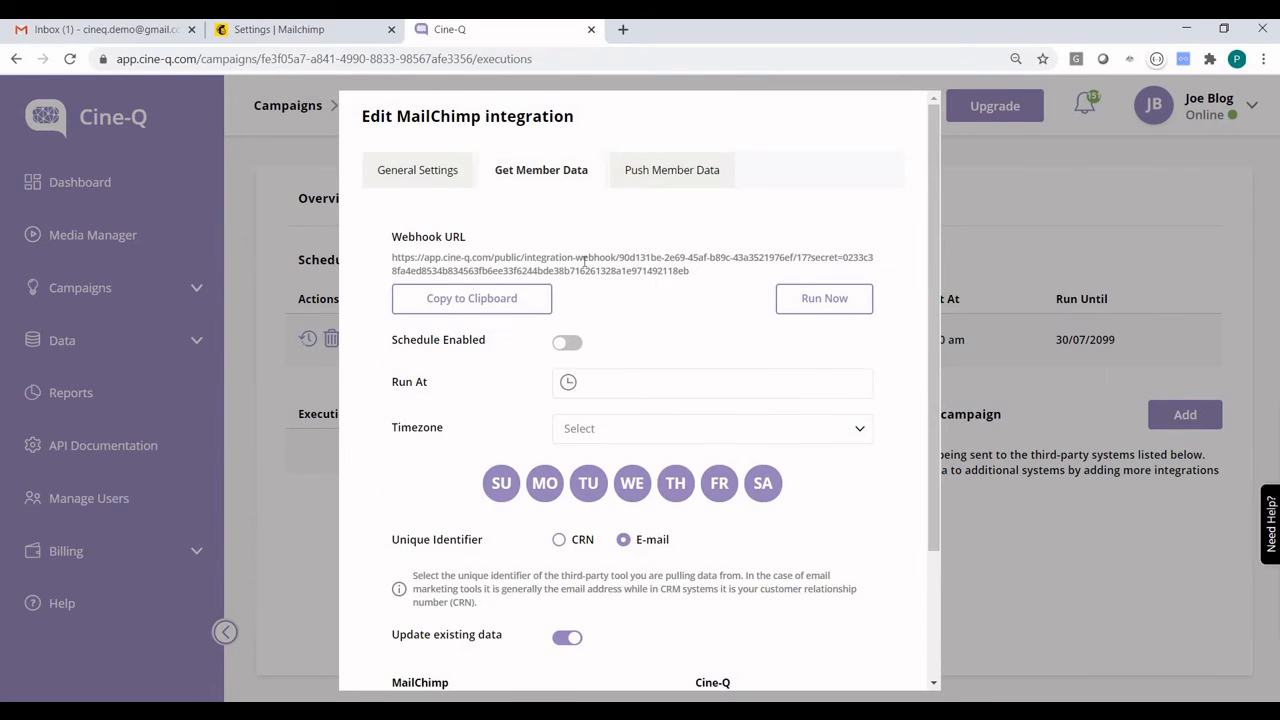
pyautogui.click(444, 303)
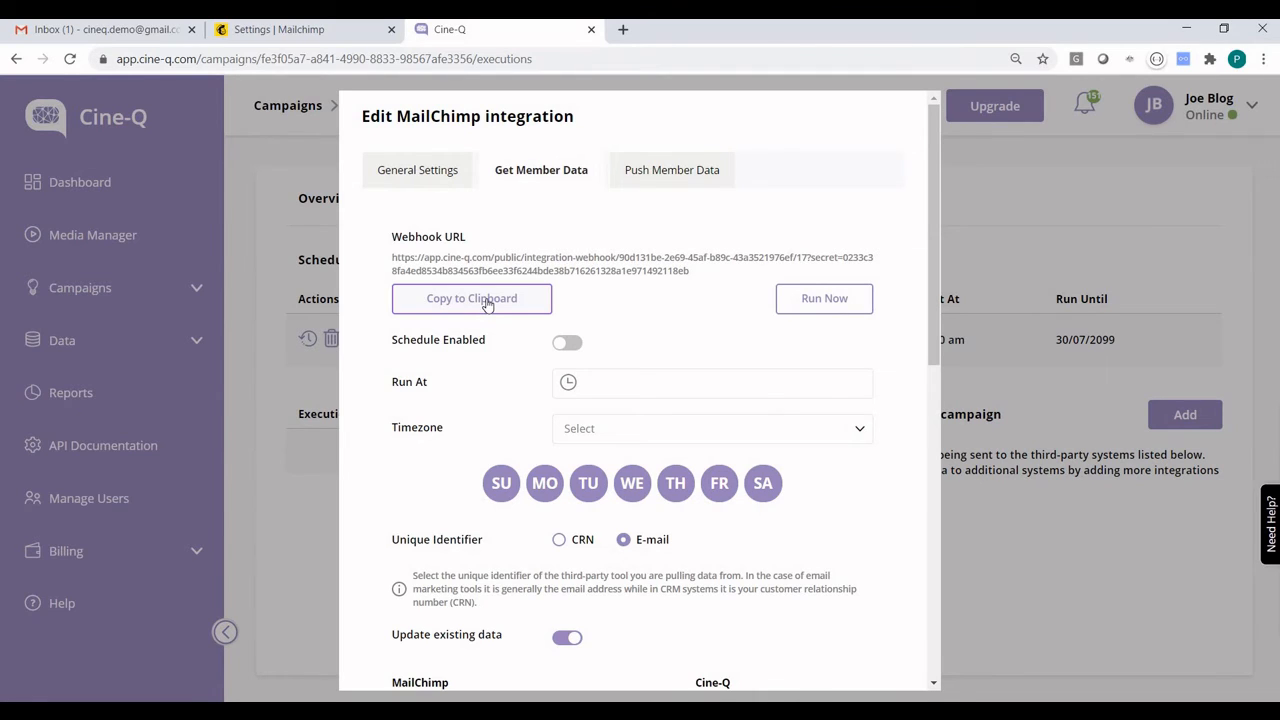
pyautogui.click(487, 305)
pyautogui.scroll(-3, 630, 260)
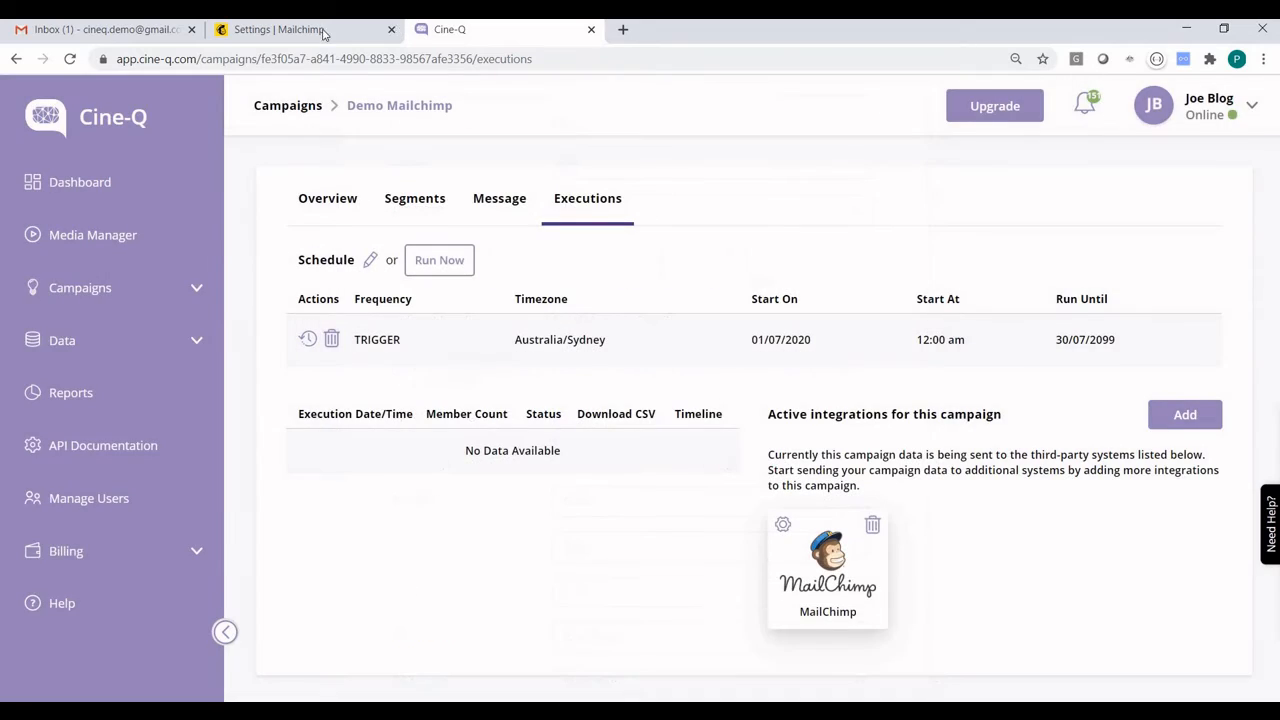
# Switch to Mailchimp and create a webhook for the Cine-Q audience, pasting the copied webhook URL with its secret token as the Callback URL
pyautogui.click(306, 36)
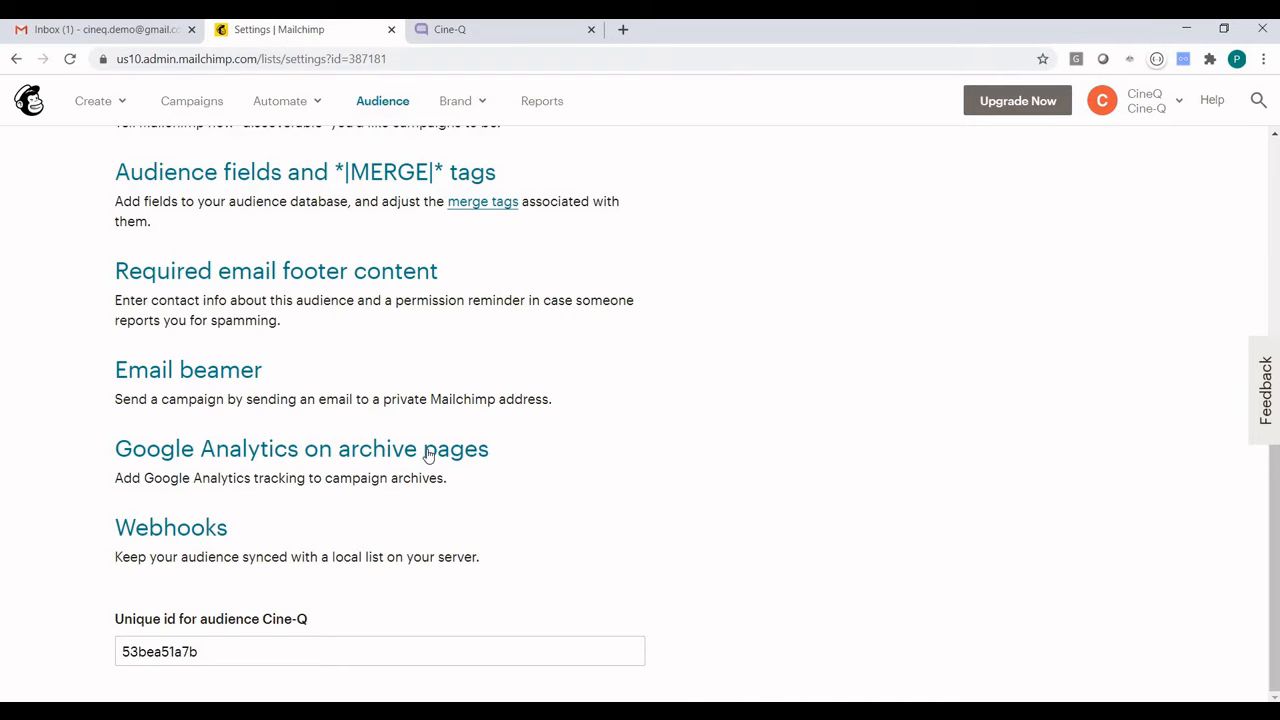
pyautogui.click(206, 530)
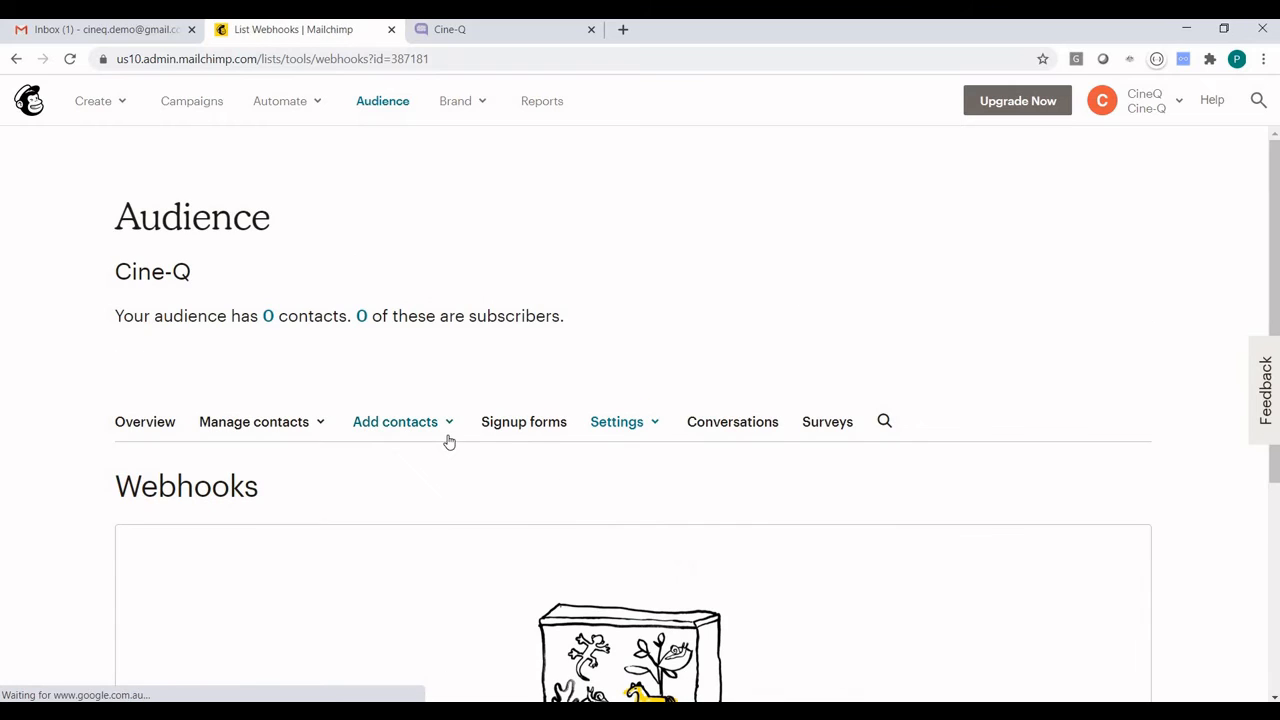
pyautogui.scroll(-3, 446, 440)
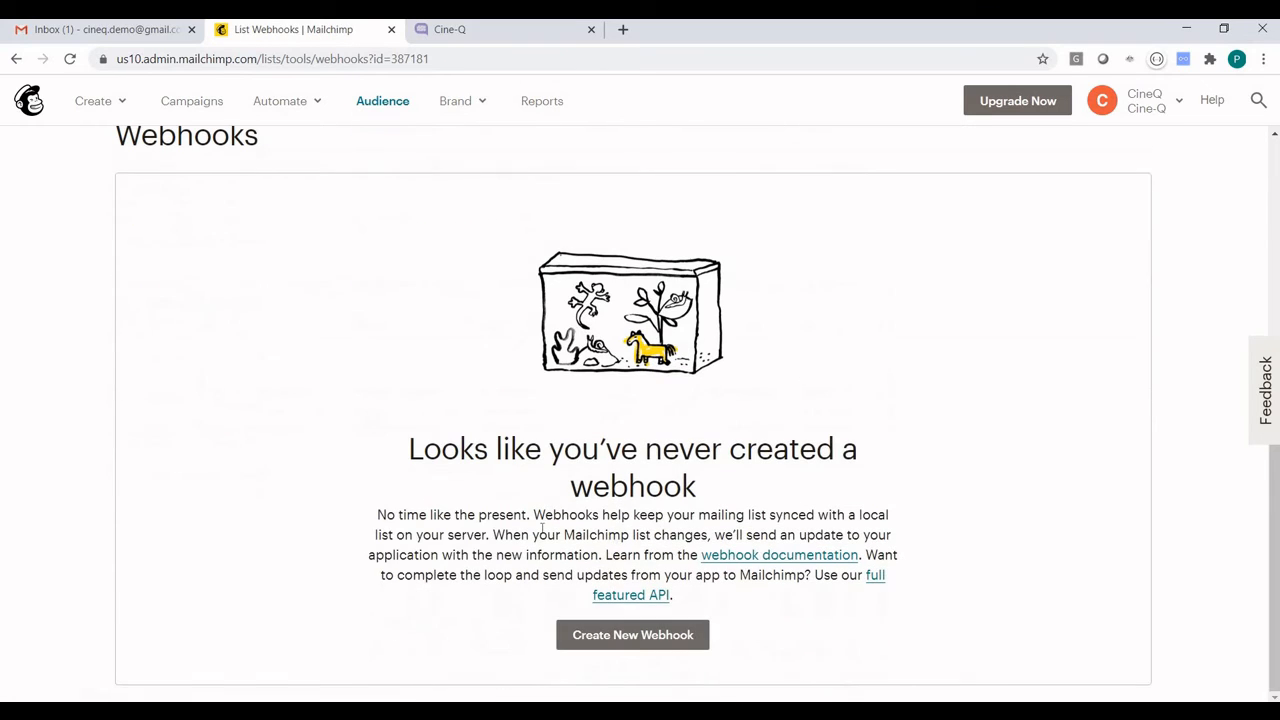
pyautogui.click(663, 643)
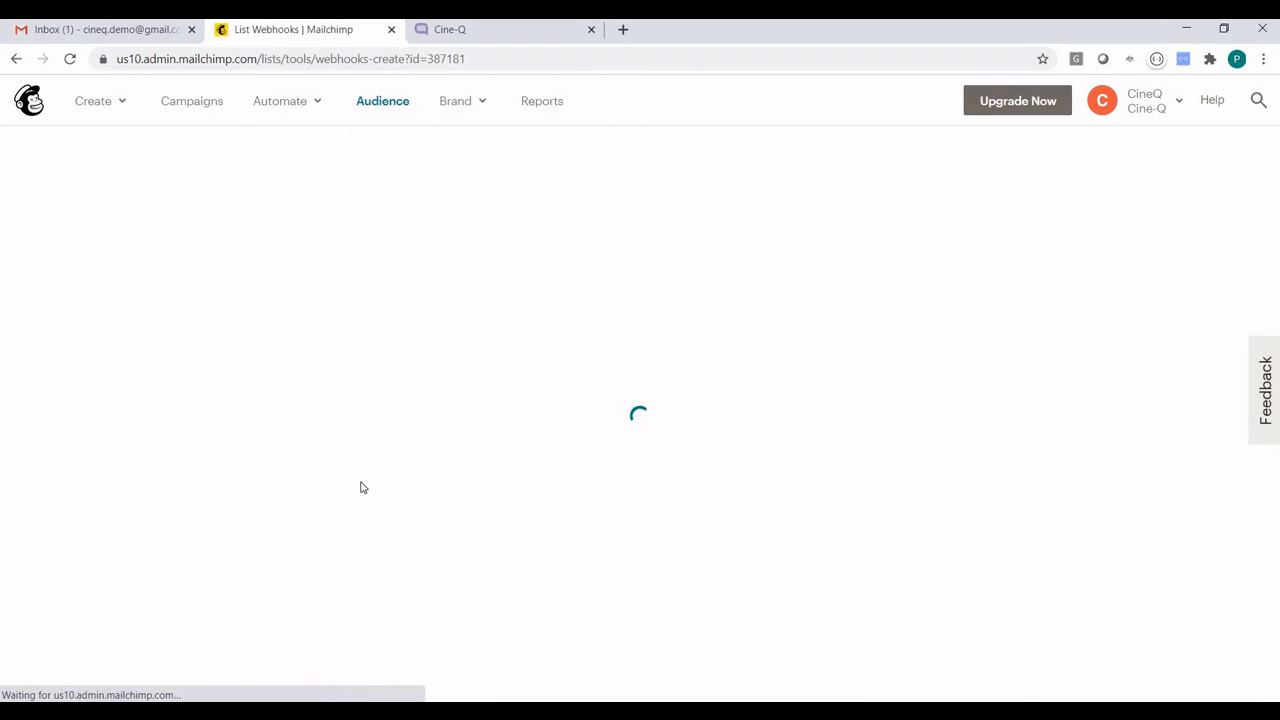
pyautogui.click(152, 631)
pyautogui.hotkey('ctrl', 'v')
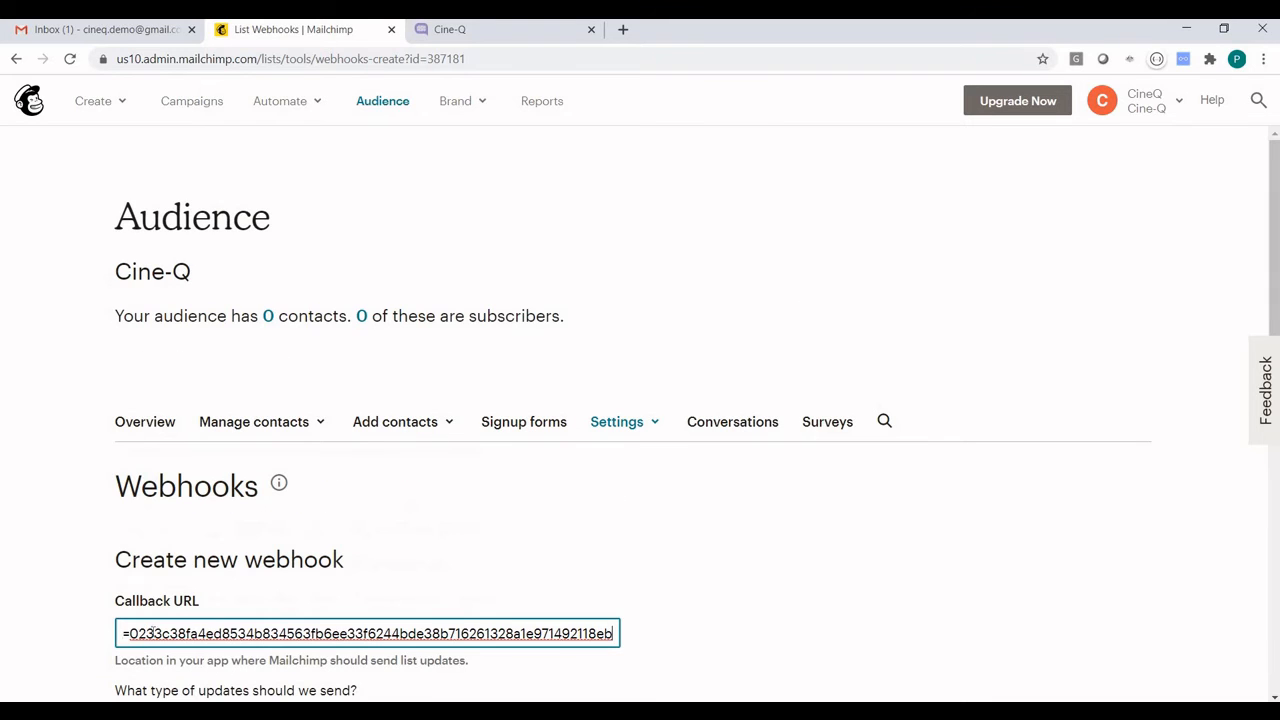
pyautogui.scroll(-5, 491, 572)
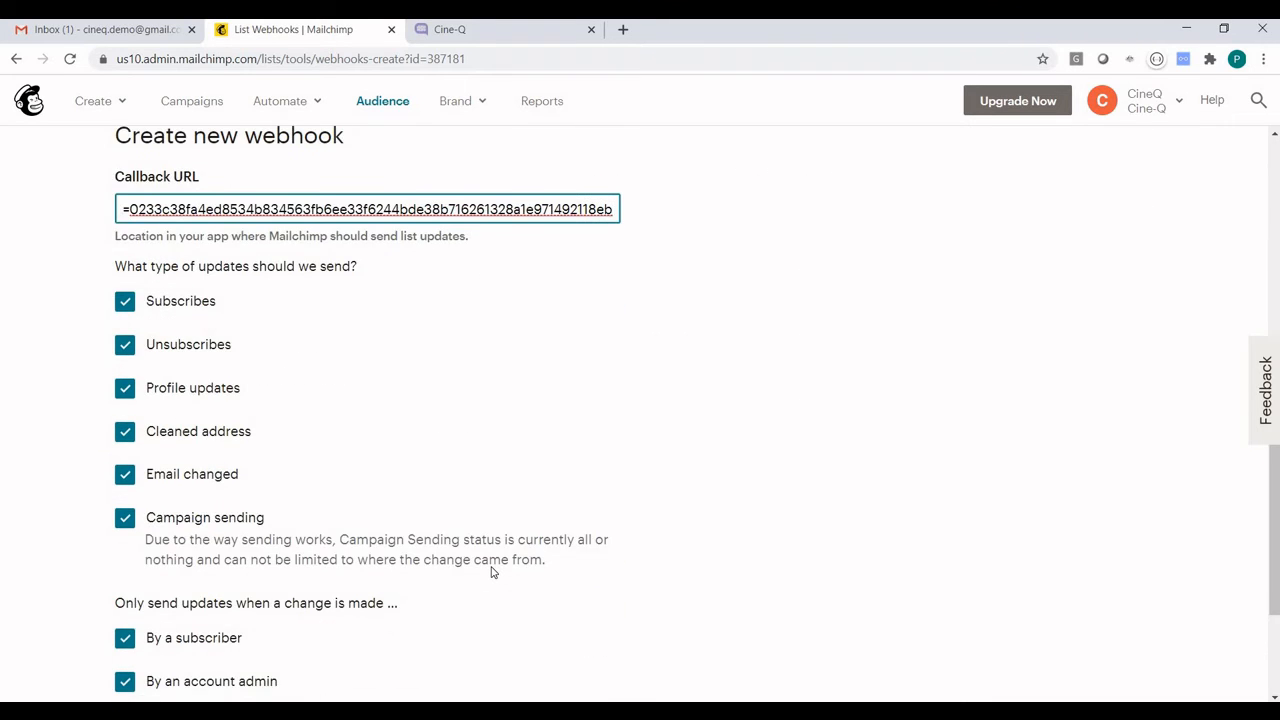
pyautogui.scroll(1, 491, 572)
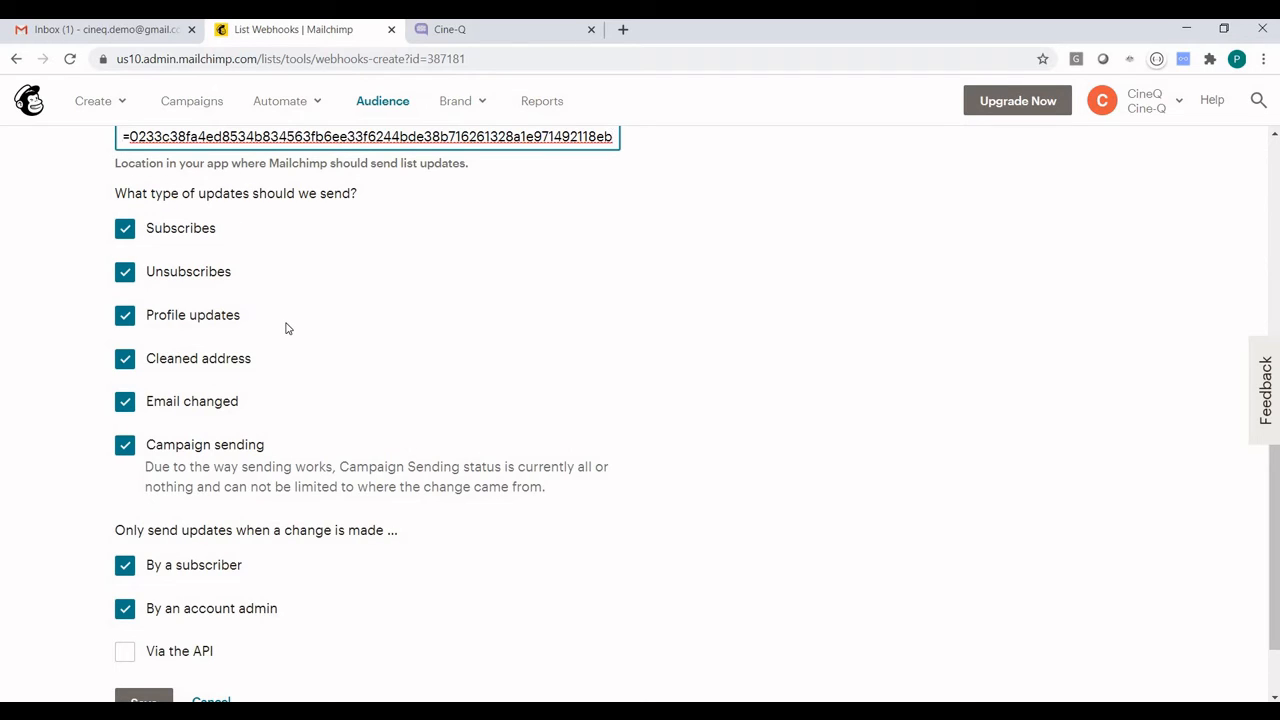
pyautogui.scroll(-1, 286, 328)
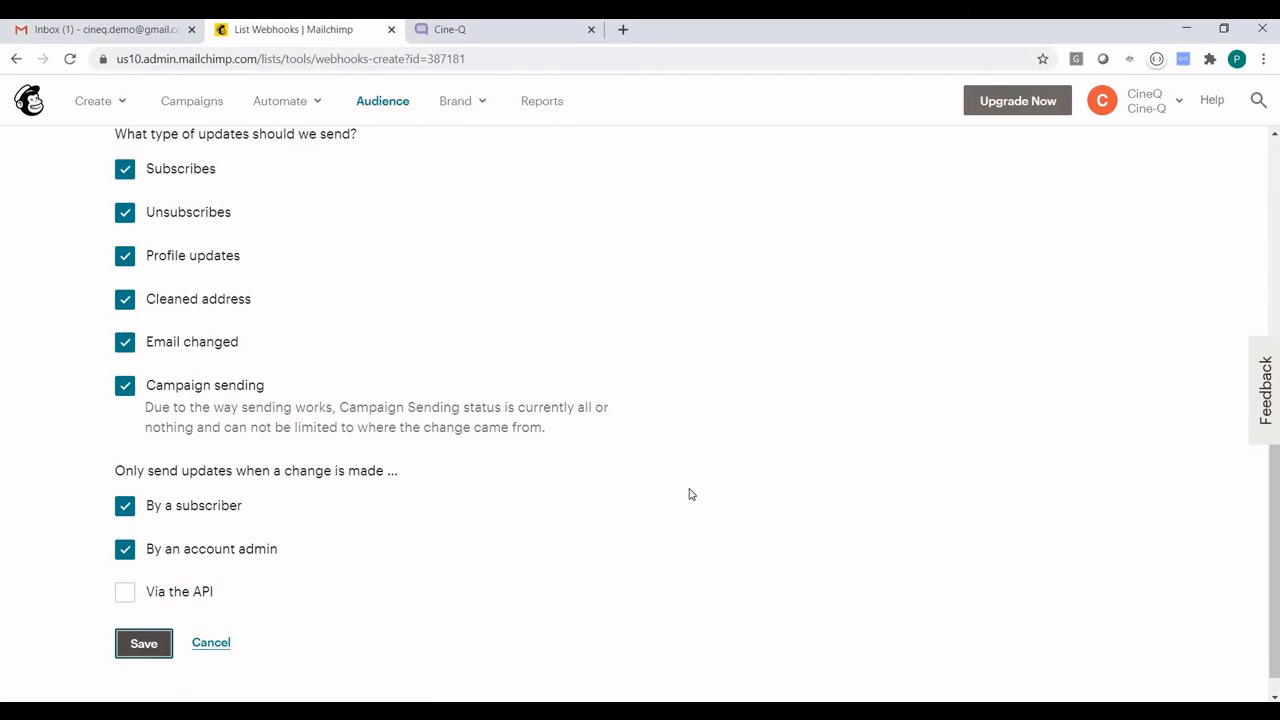
pyautogui.press('Return')
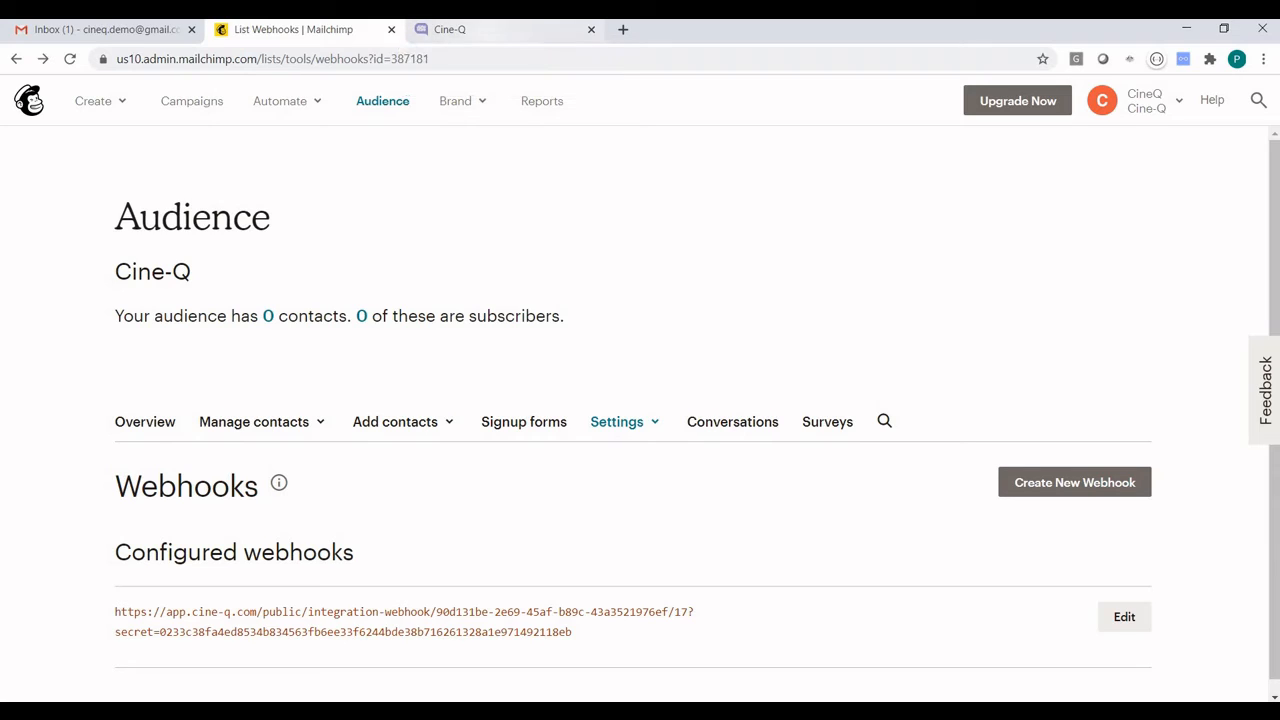
# Open the form for adding a subscriber to the Cine-Q audience and go to its Cine-Q Trigger field
pyautogui.click(376, 106)
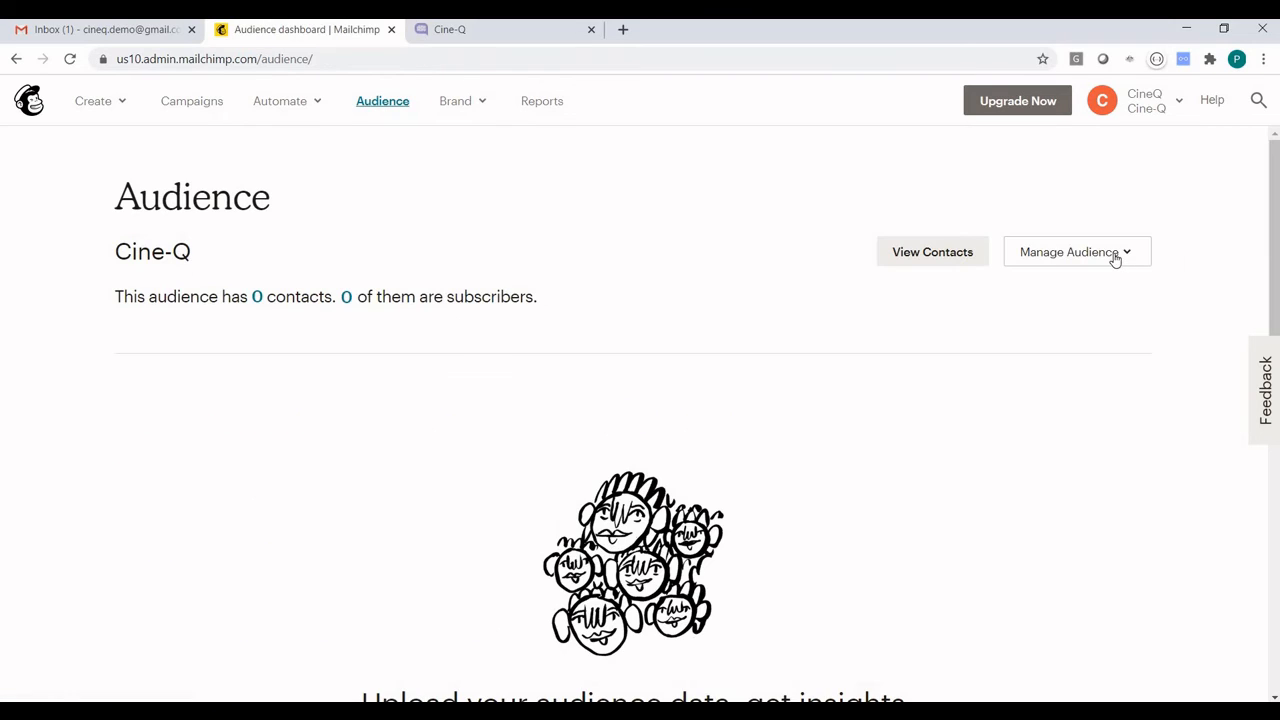
pyautogui.click(1115, 258)
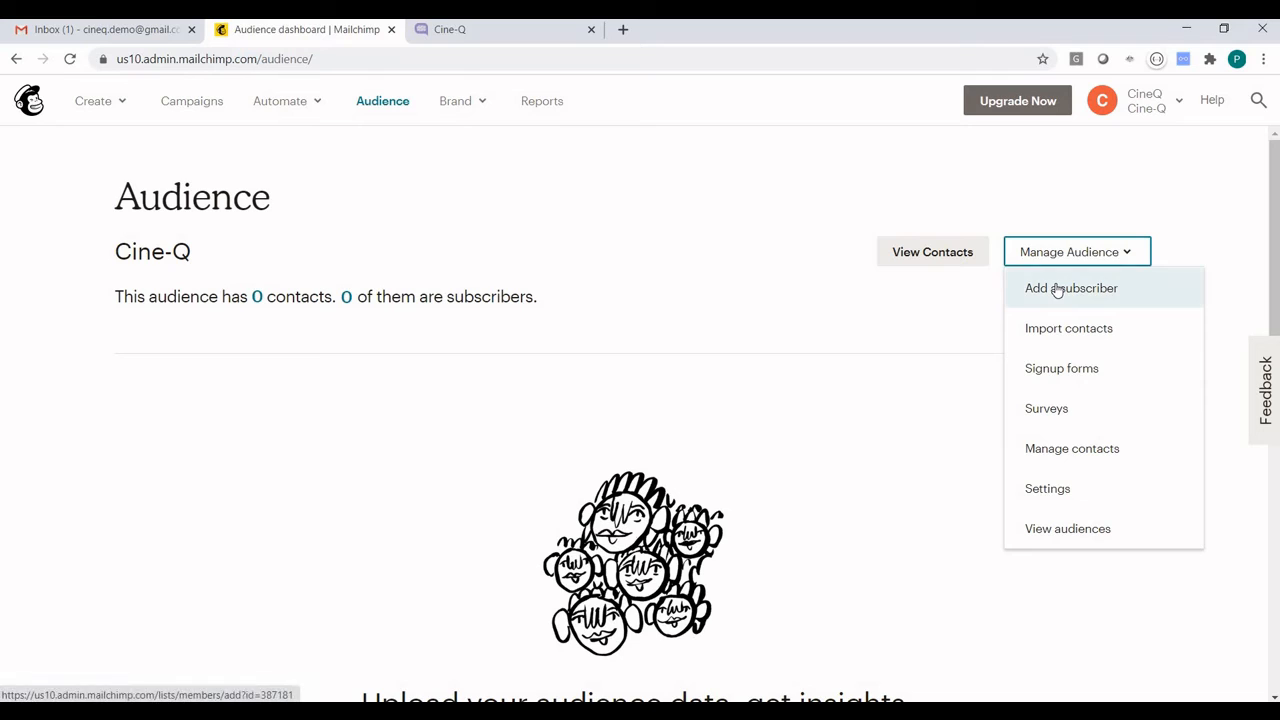
pyautogui.click(1057, 289)
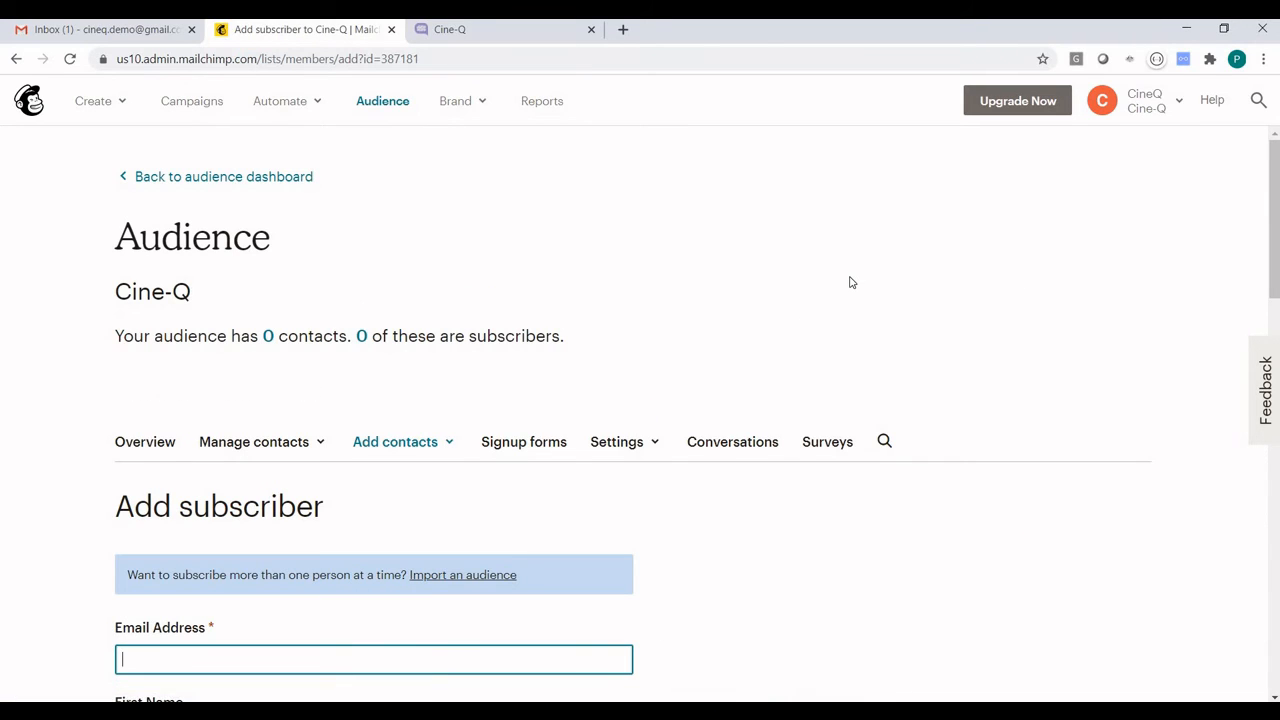
pyautogui.scroll(-1, 851, 283)
pyautogui.scroll(-6, 851, 283)
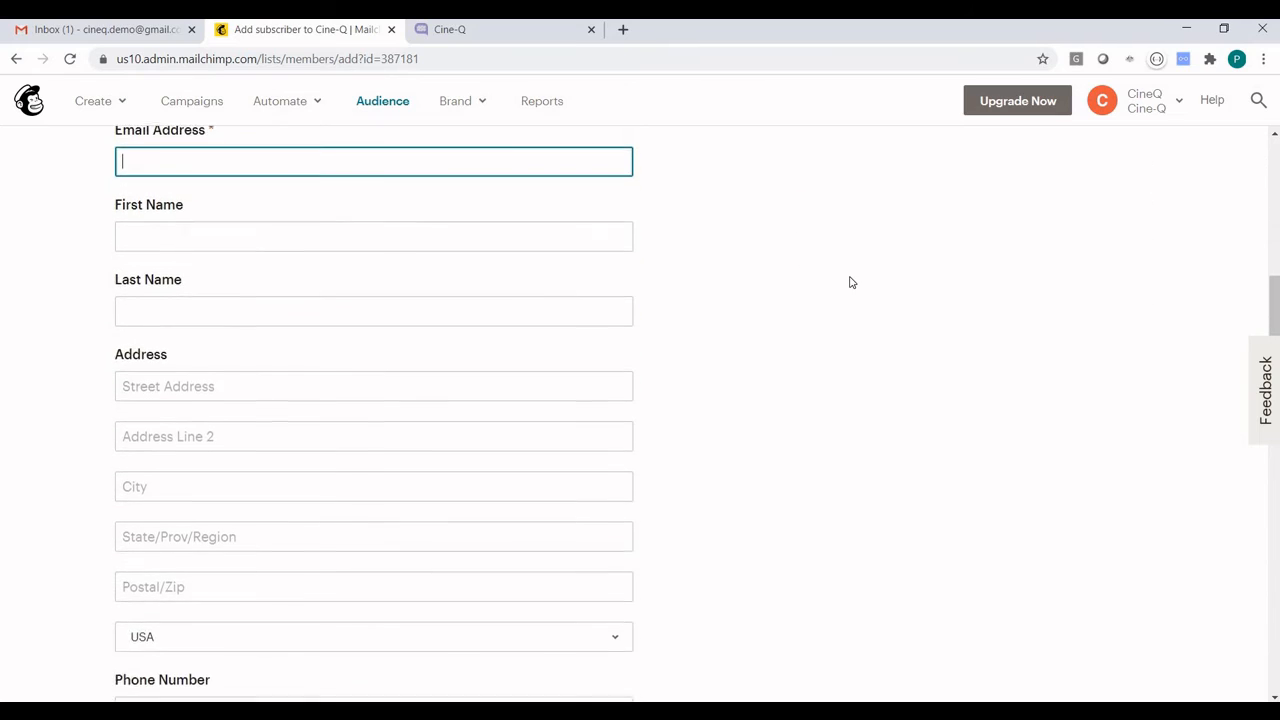
pyautogui.scroll(-5, 851, 283)
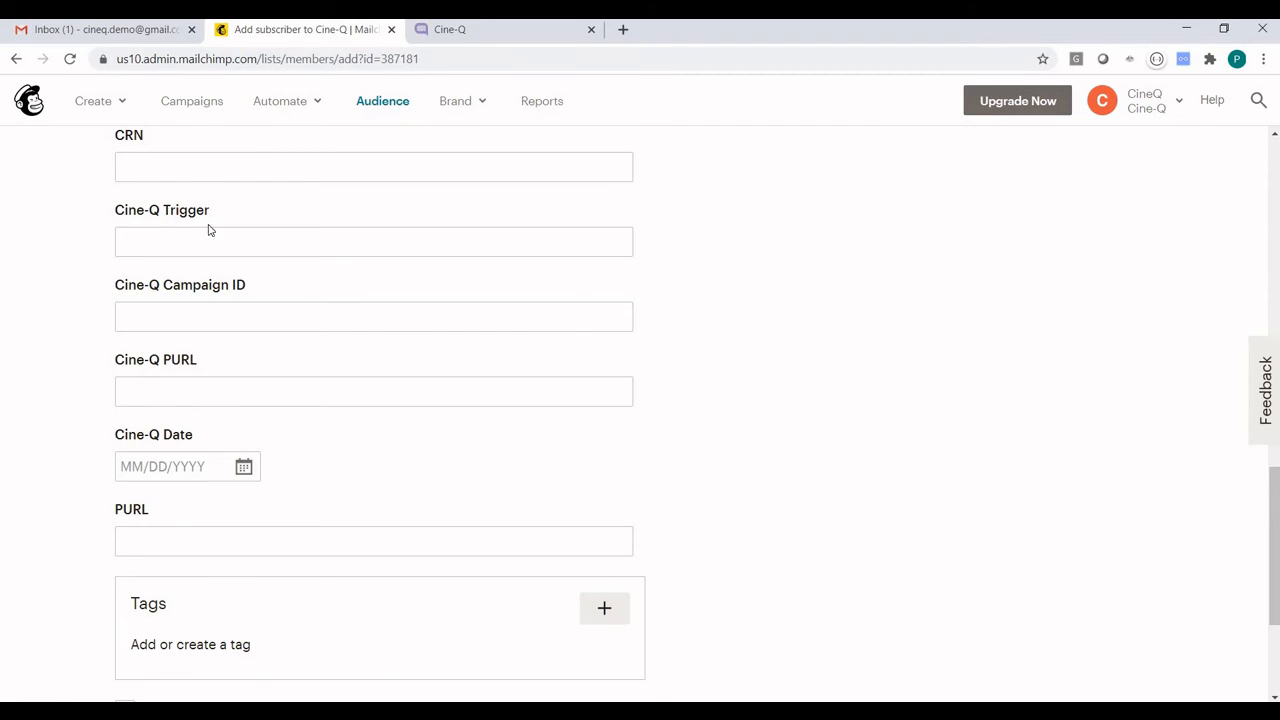
# Switch to Cine-Q and check the trigger value in the Demo Mailchimp campaign's segment
pyautogui.click(486, 30)
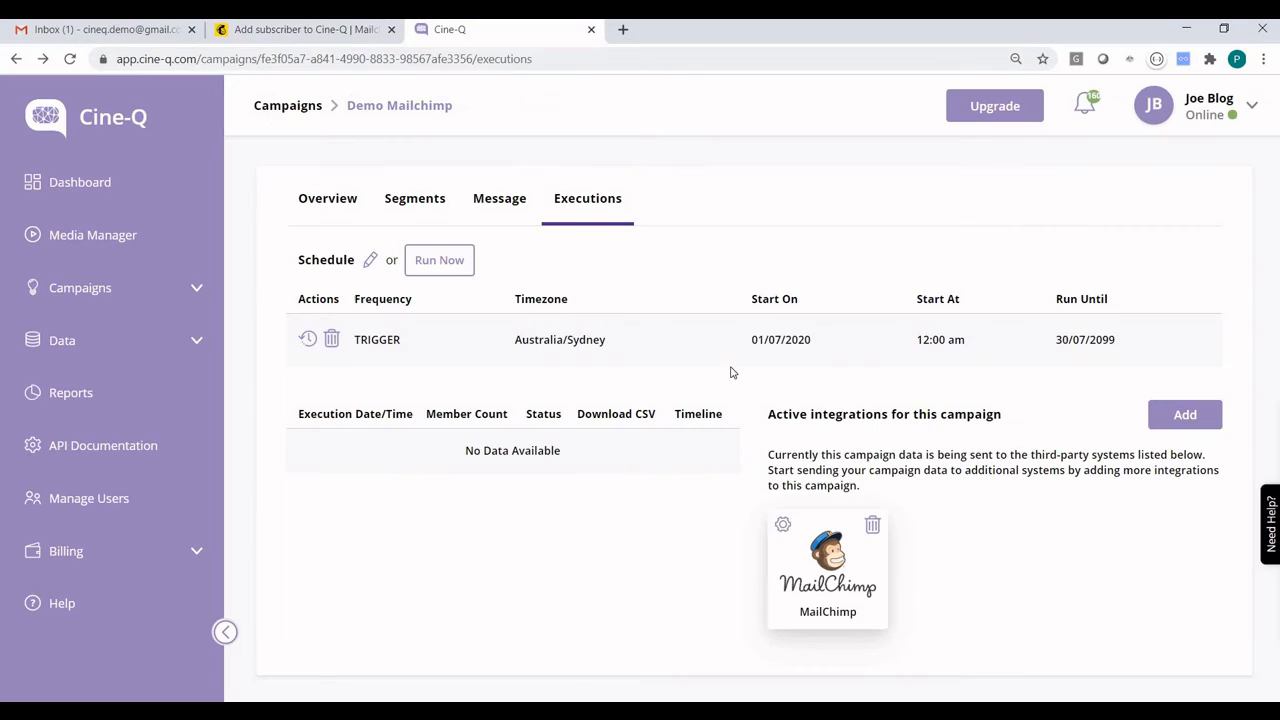
pyautogui.click(428, 204)
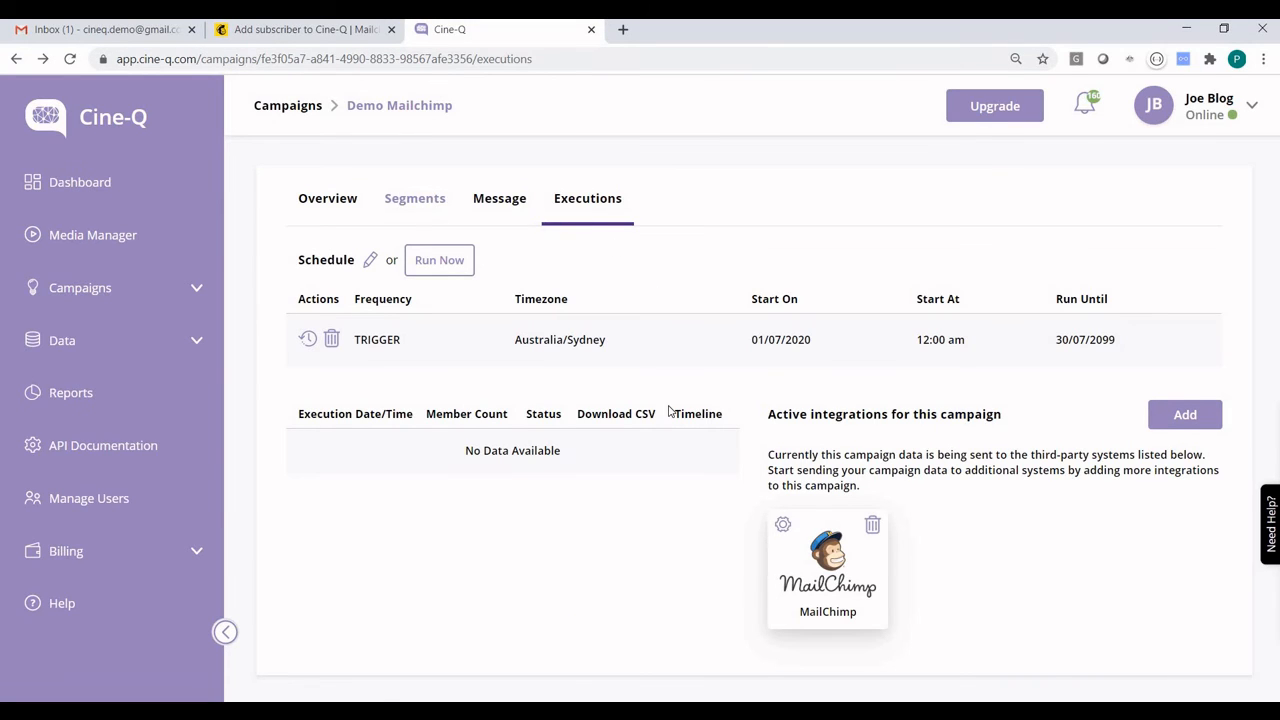
pyautogui.click(672, 299)
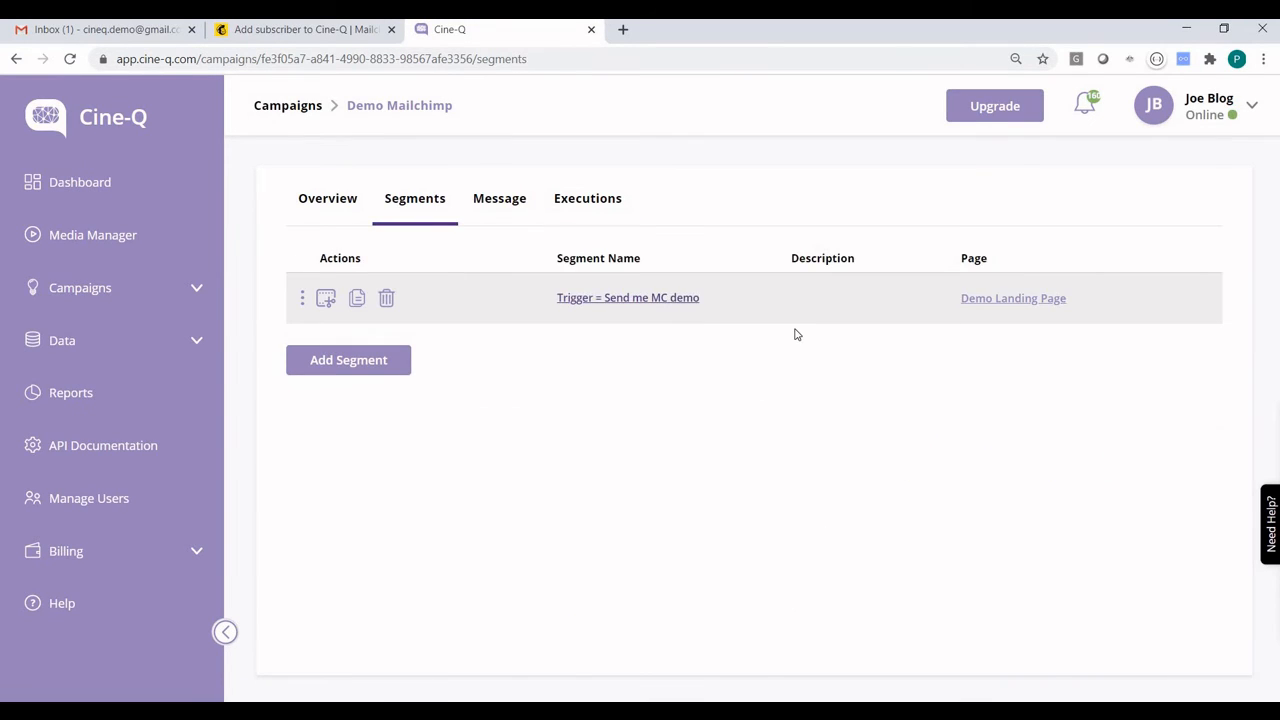
# Copy the trigger value "Send me MC demo" from the campaign segment and paste it into the new subscriber's Cine-Q Trigger field in Mailchimp
pyautogui.moveTo(756, 279); pyautogui.dragTo(634, 283)
pyautogui.hotkey('ctrl', 'c')
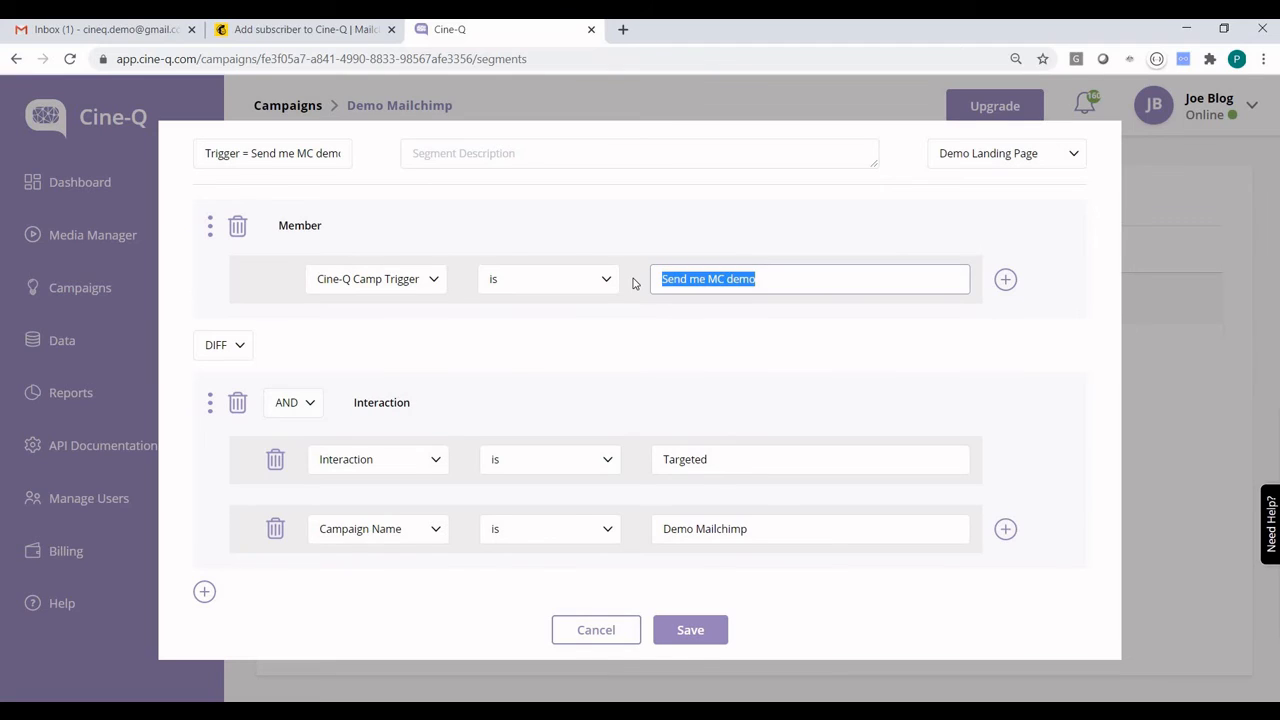
pyautogui.press('Escape')
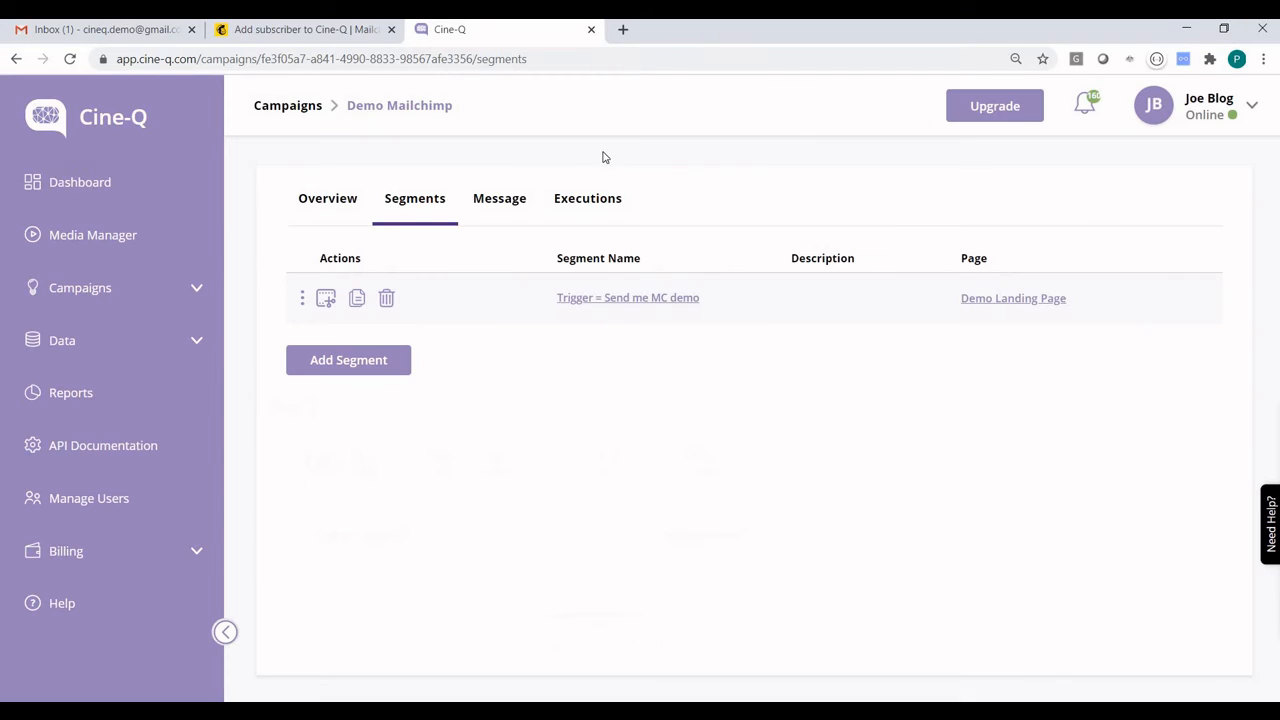
pyautogui.click(262, 36)
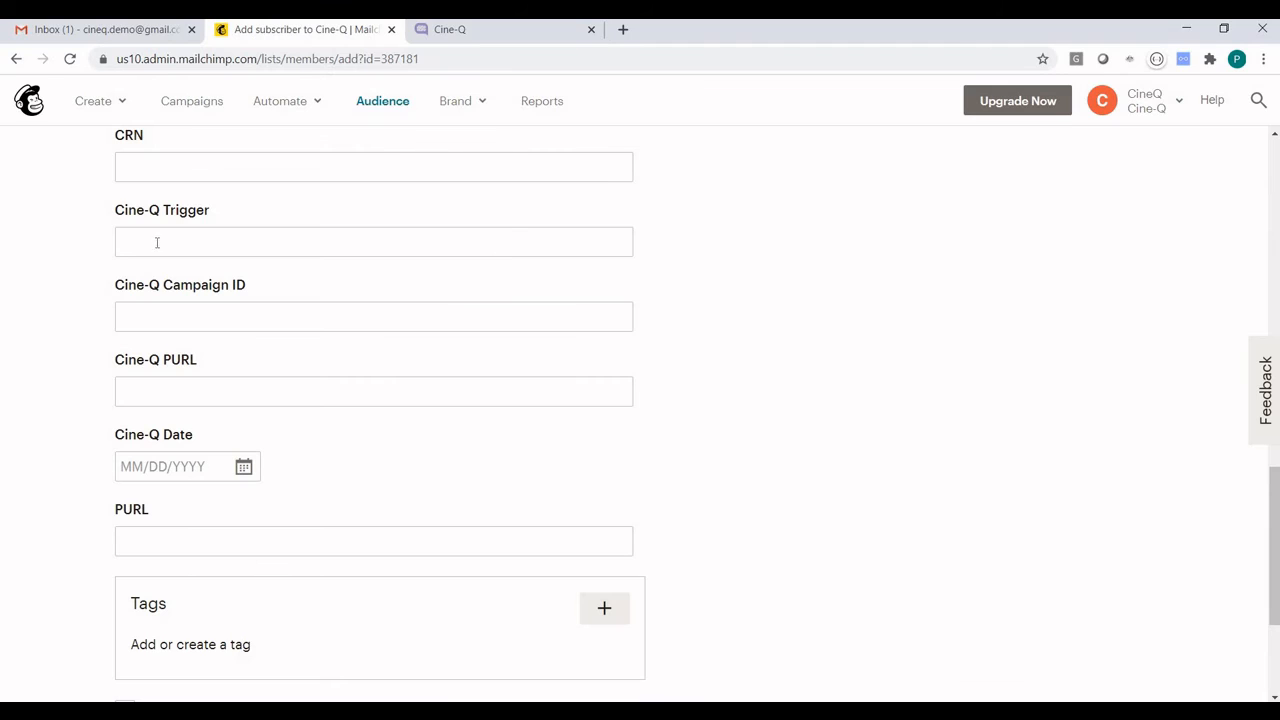
pyautogui.click(158, 241)
pyautogui.hotkey('ctrl', 'v')
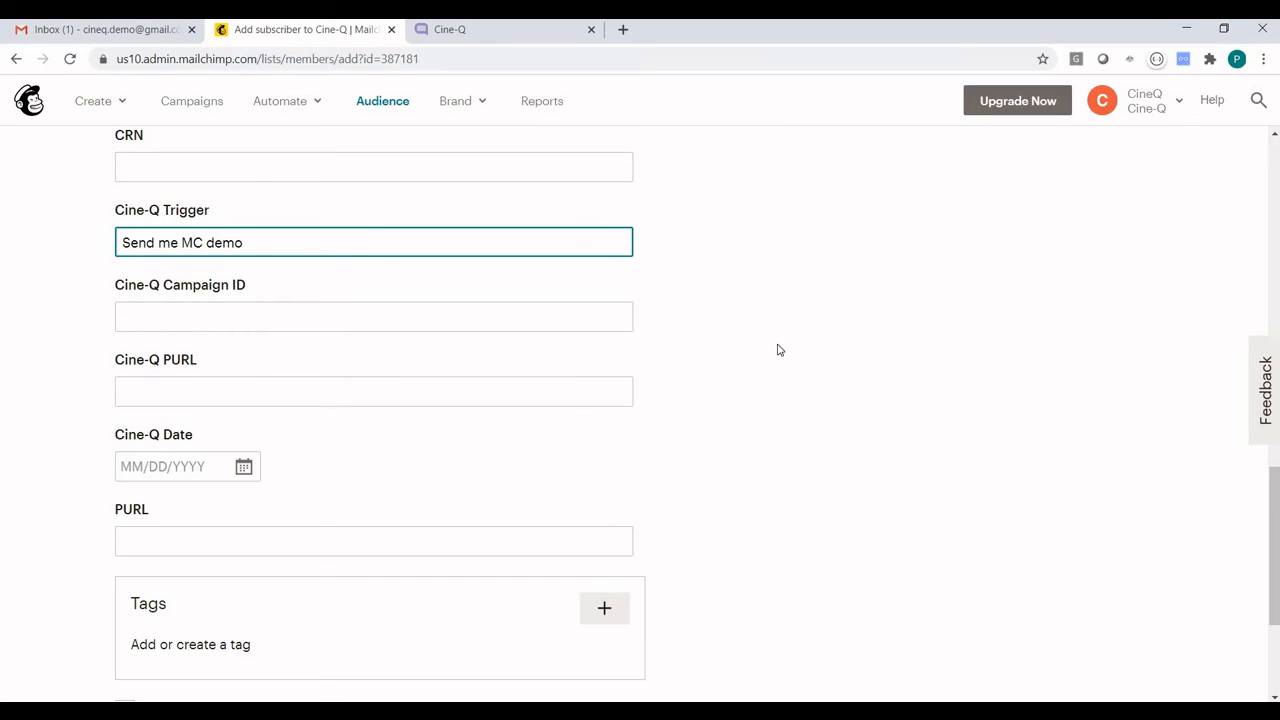
pyautogui.click(779, 350)
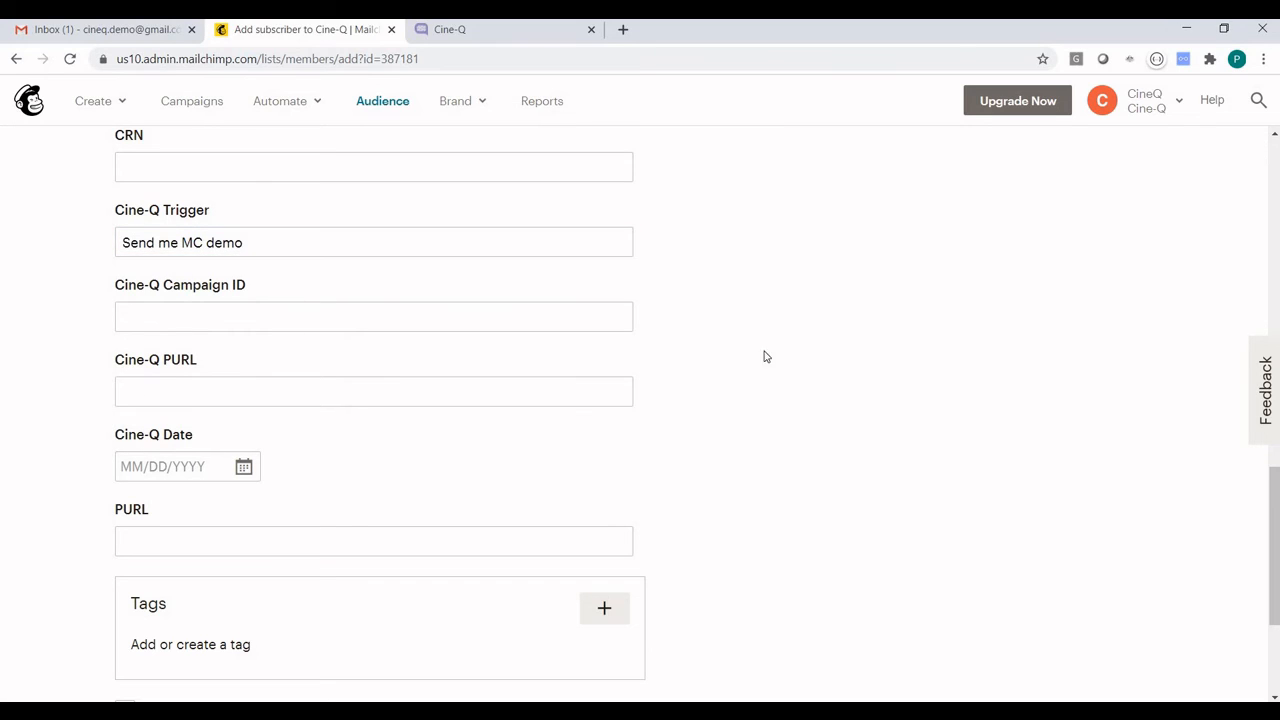
# Set the subscriber's Cine-Q Date to 7/1/2020 and subscribe the contact with permission to email them
pyautogui.click(243, 467)
pyautogui.click(258, 577)
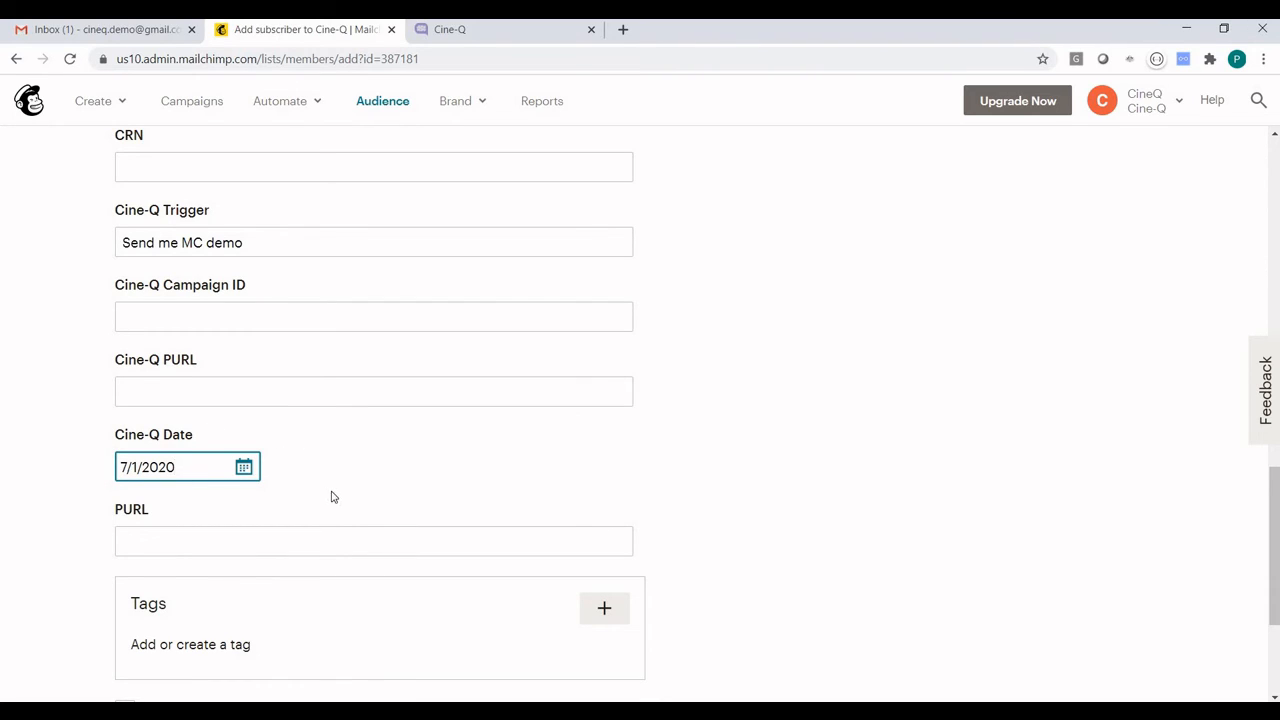
pyautogui.click(713, 468)
pyautogui.scroll(-2, 713, 468)
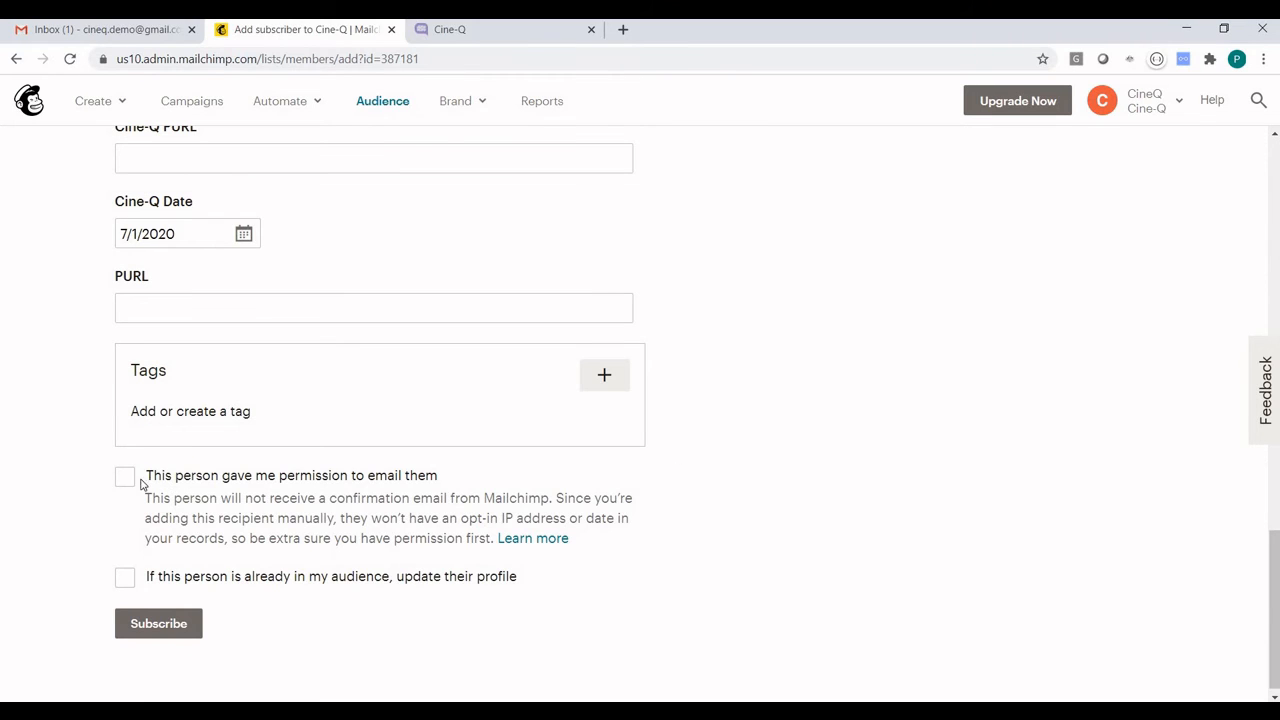
pyautogui.click(205, 497)
pyautogui.click(140, 623)
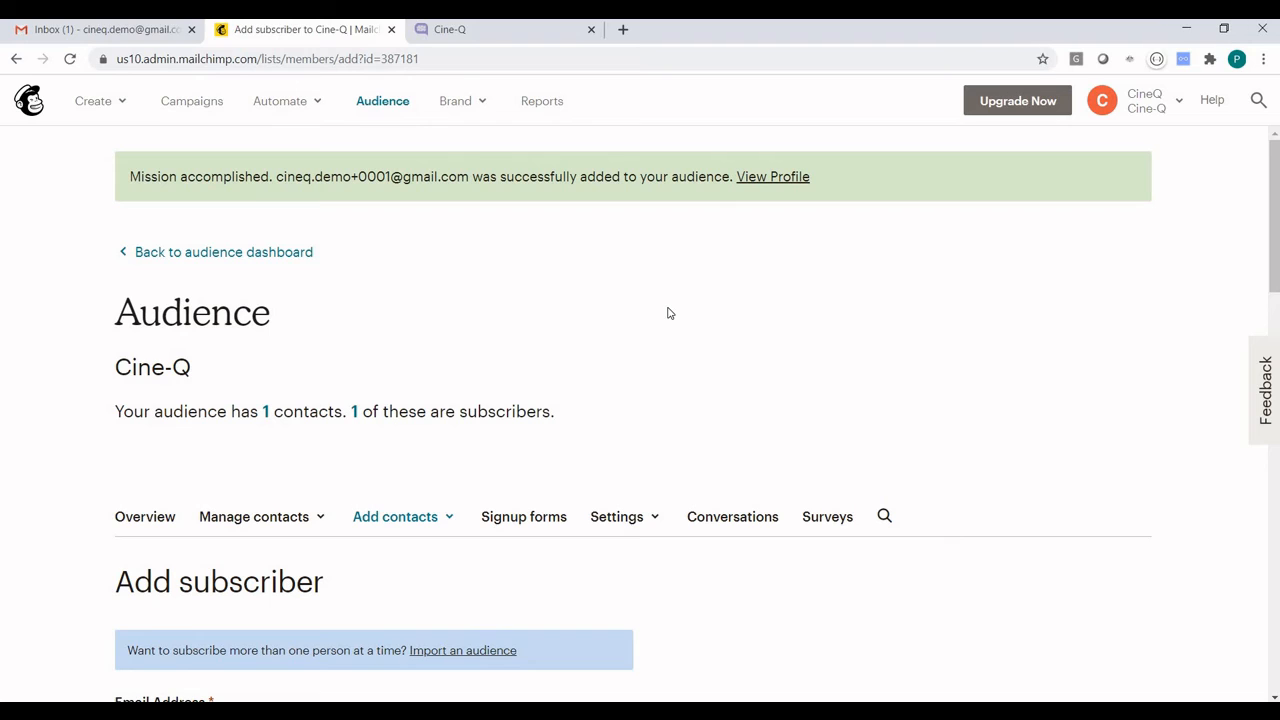
# Switch to Cine-Q and search the member list for the new subscriber by CRN
pyautogui.click(440, 38)
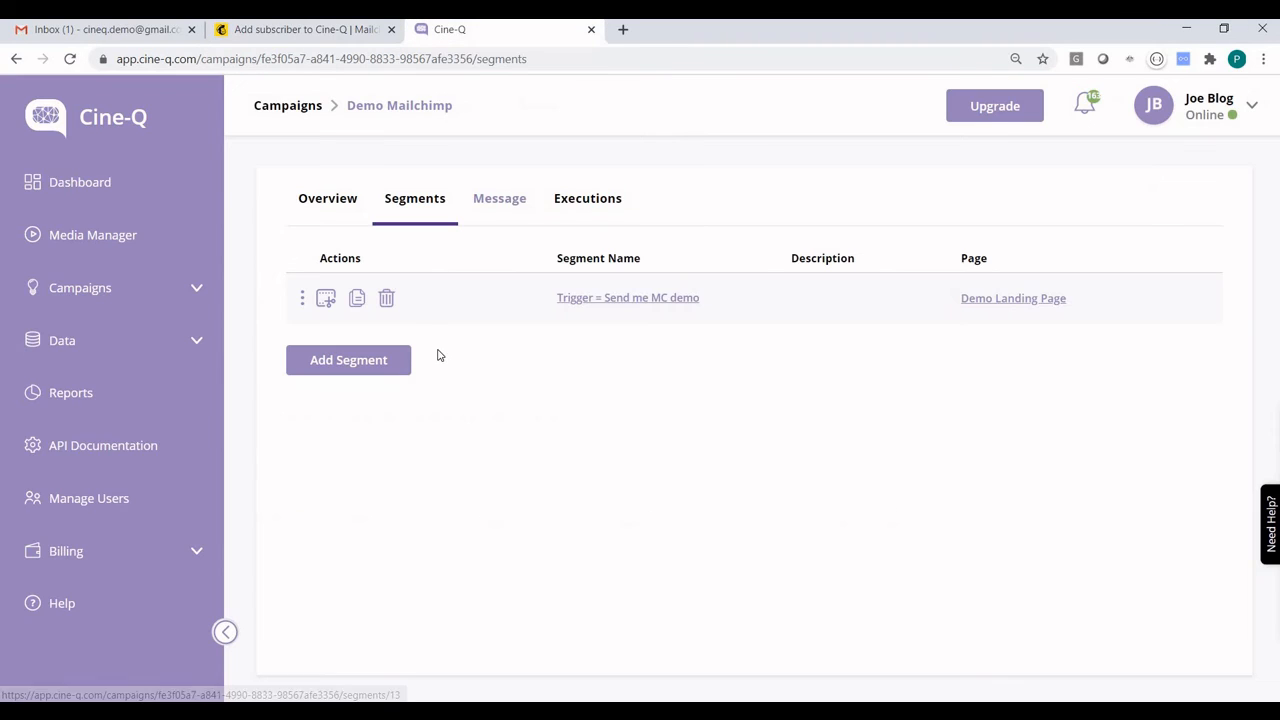
pyautogui.click(97, 348)
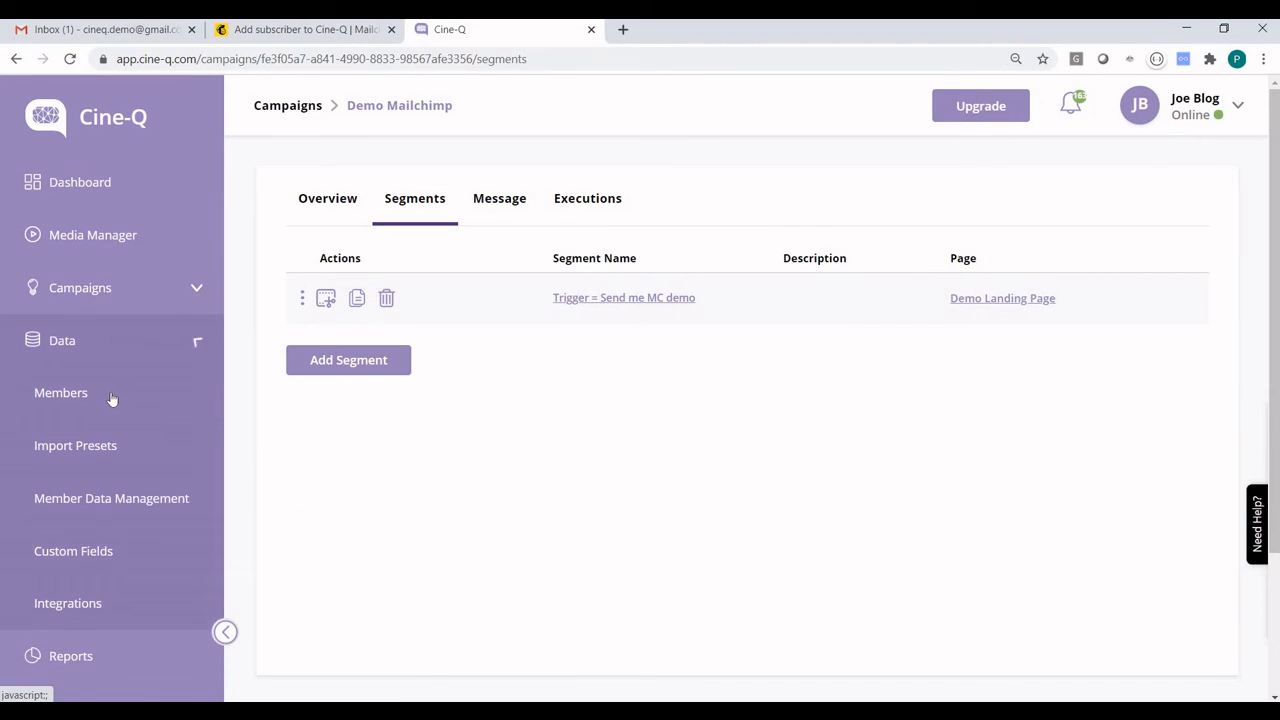
pyautogui.click(112, 399)
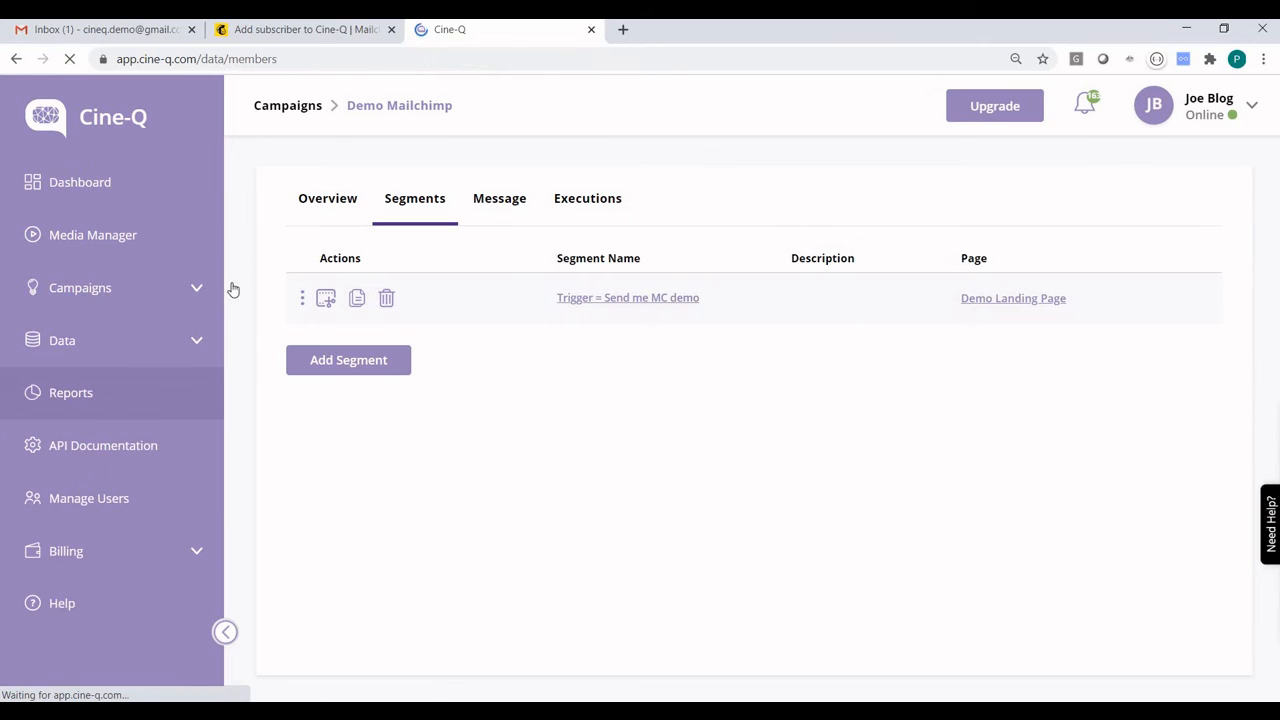
pyautogui.click(439, 284)
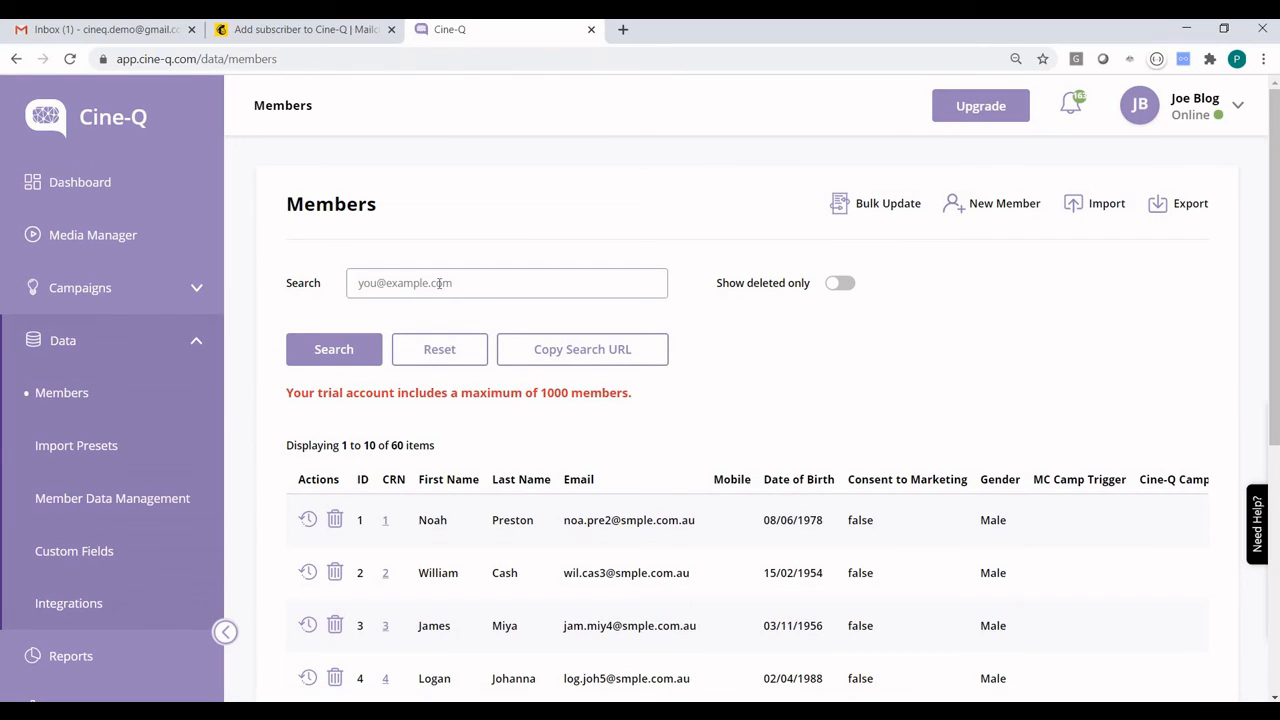
pyautogui.write('9999')
pyautogui.click(341, 360)
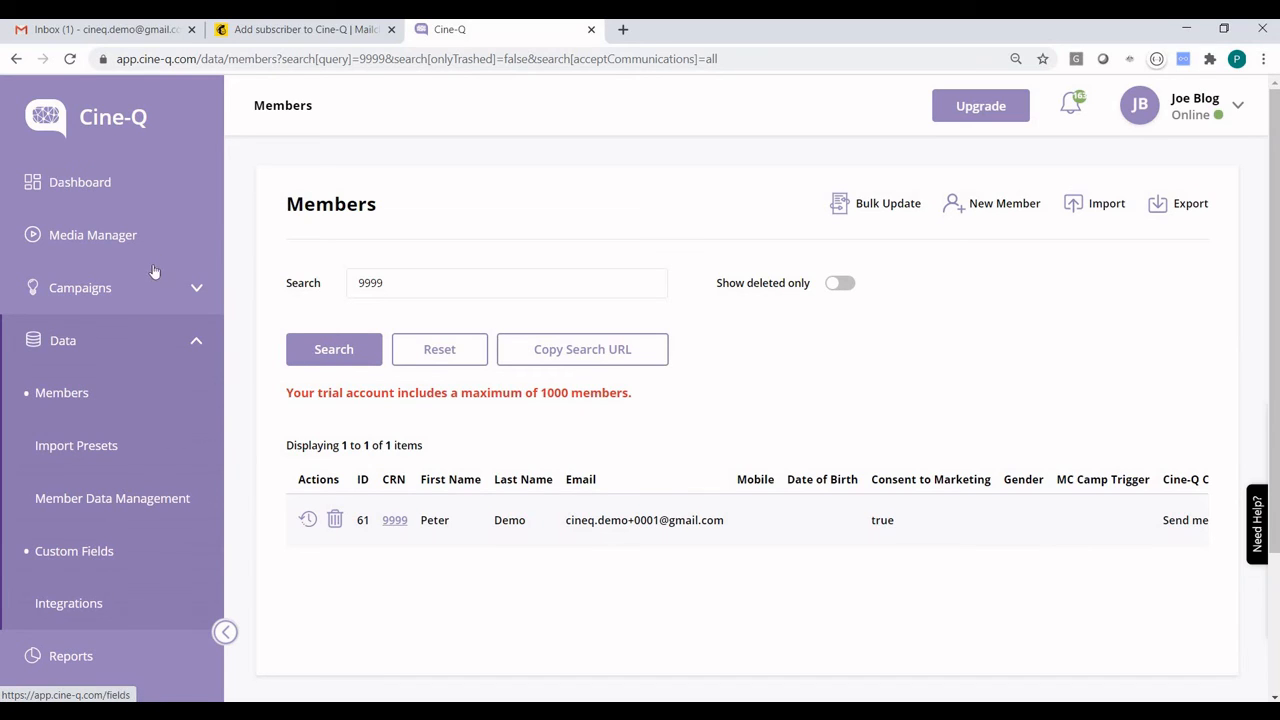
# Open the executions of the Demo Mailchimp campaign
pyautogui.click(192, 287)
pyautogui.click(88, 341)
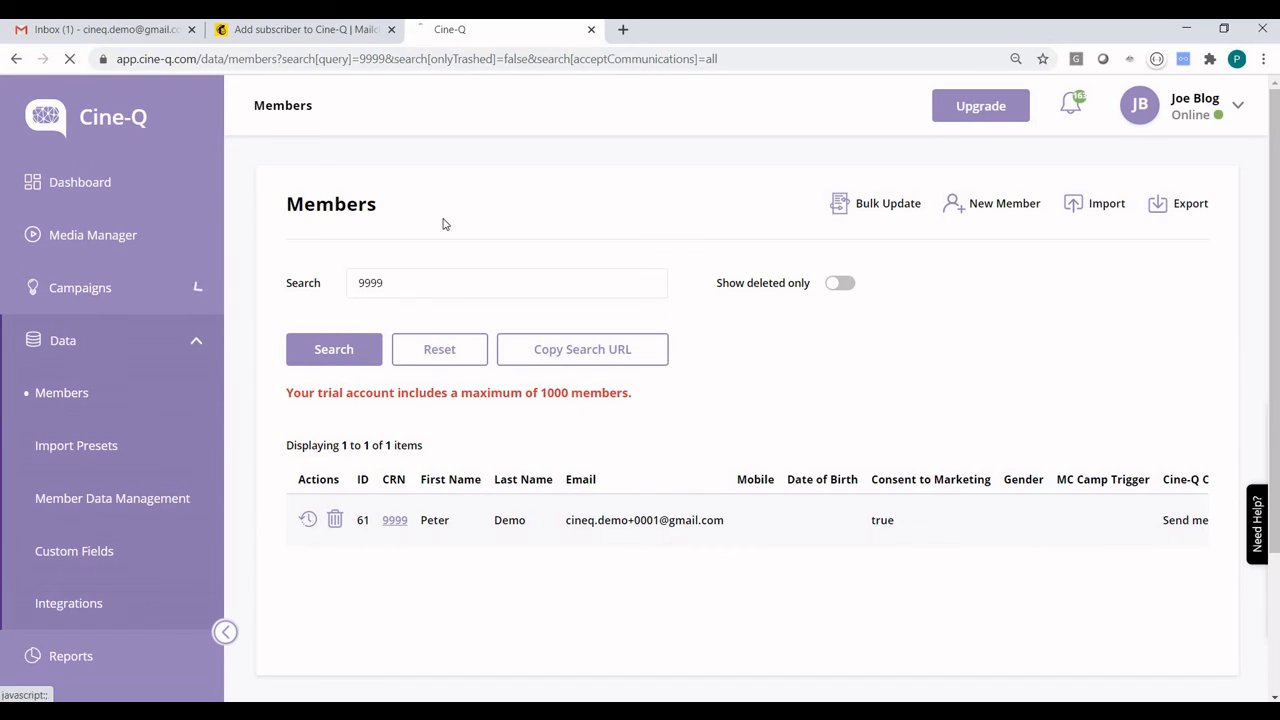
pyautogui.click(449, 536)
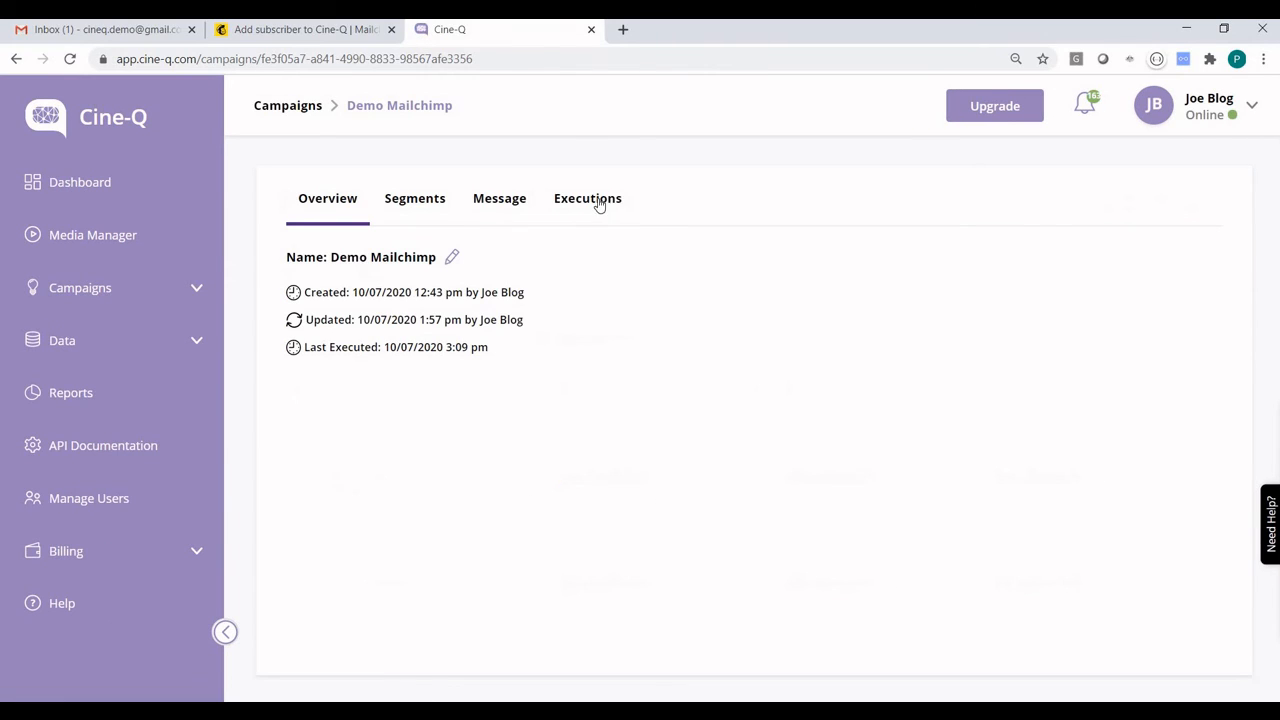
pyautogui.click(597, 204)
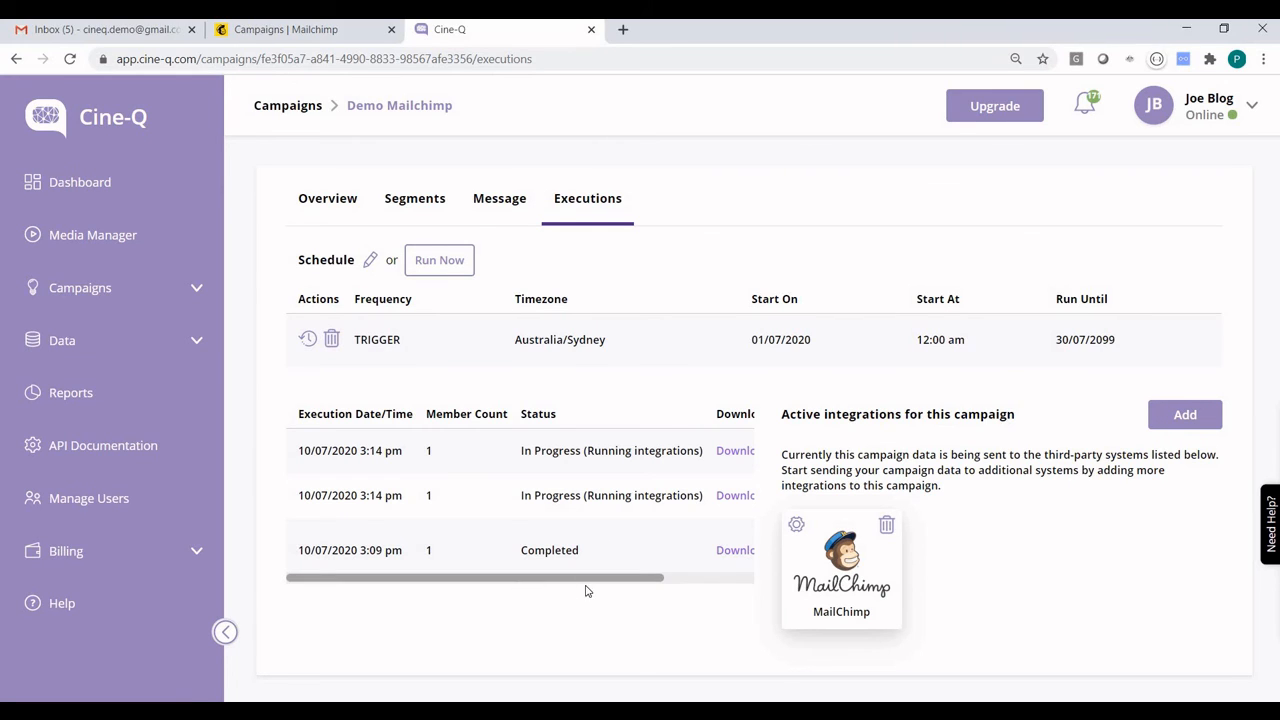
# Check the timeline, the member data sent to MailChimp and the errors of the completed execution, and close its details
pyautogui.hscroll(3, 600, 586)
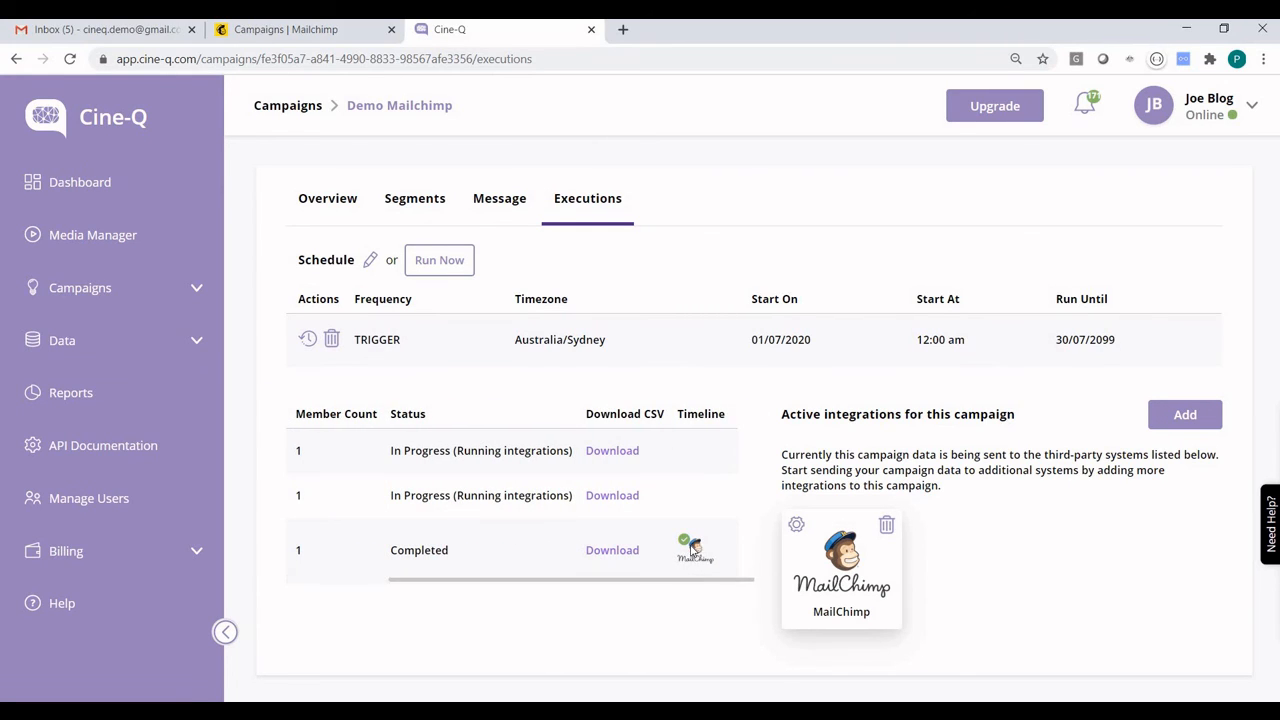
pyautogui.click(690, 548)
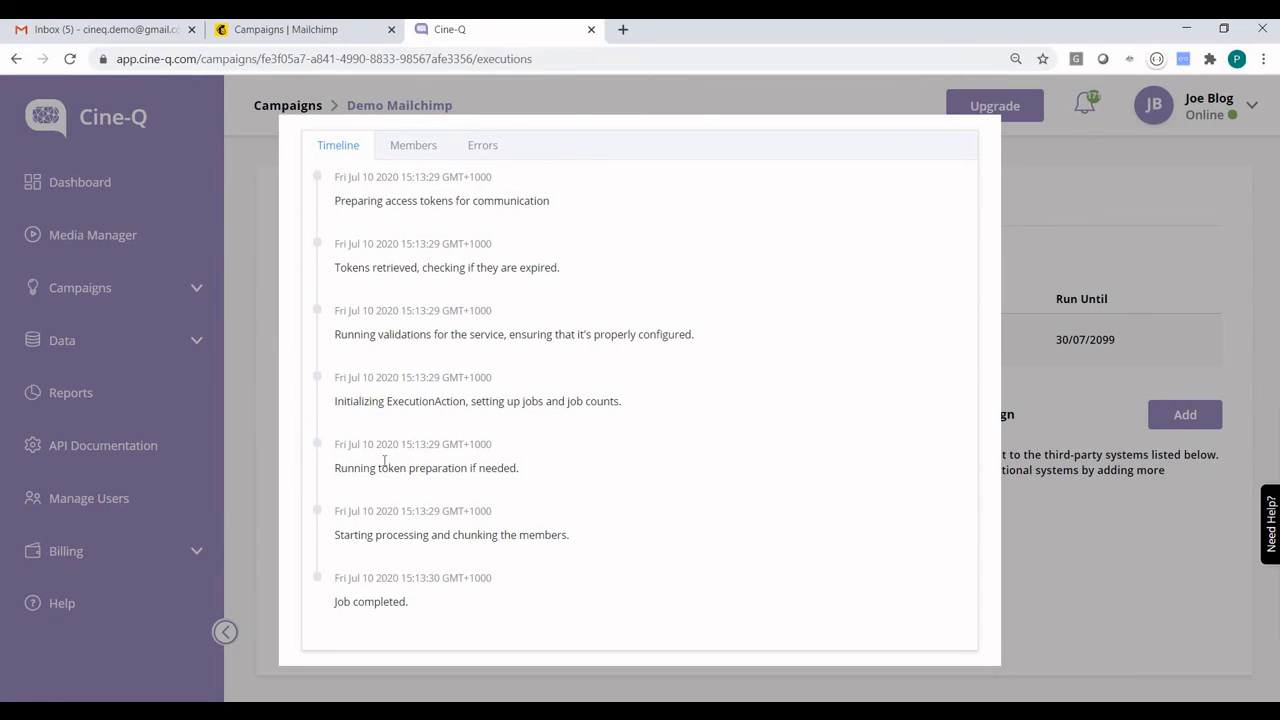
pyautogui.click(430, 147)
pyautogui.click(348, 421)
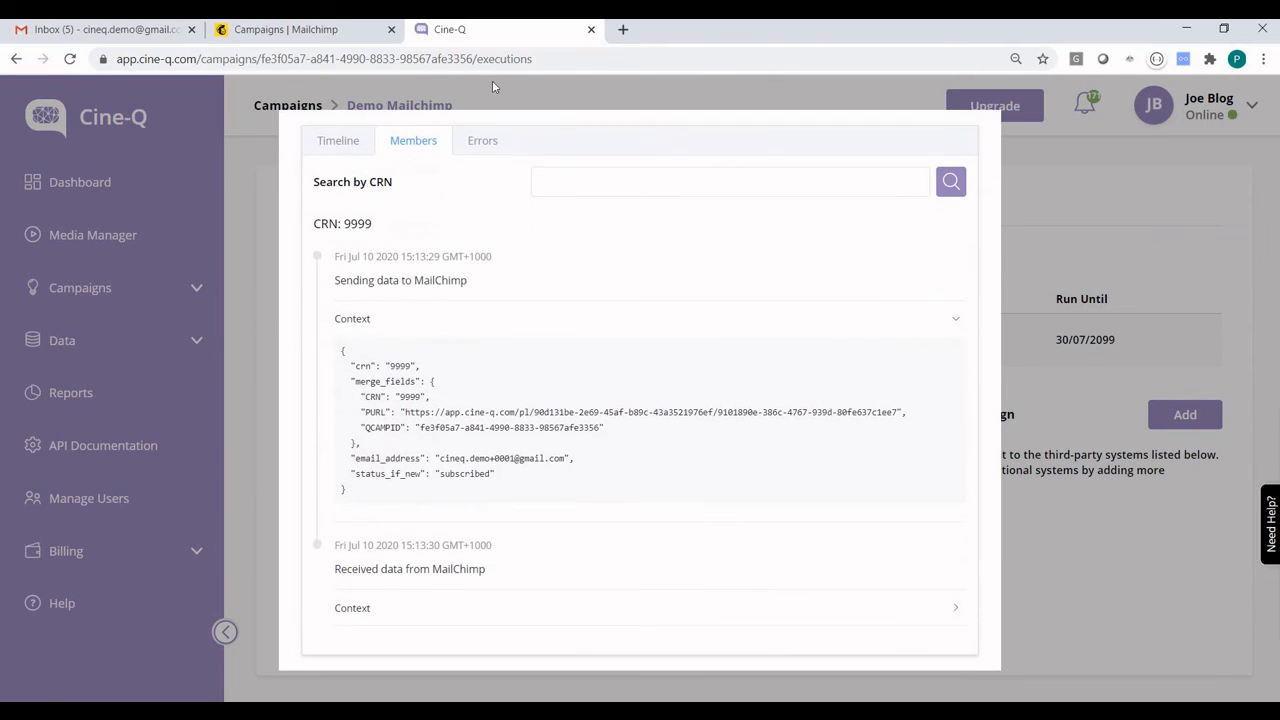
pyautogui.click(480, 143)
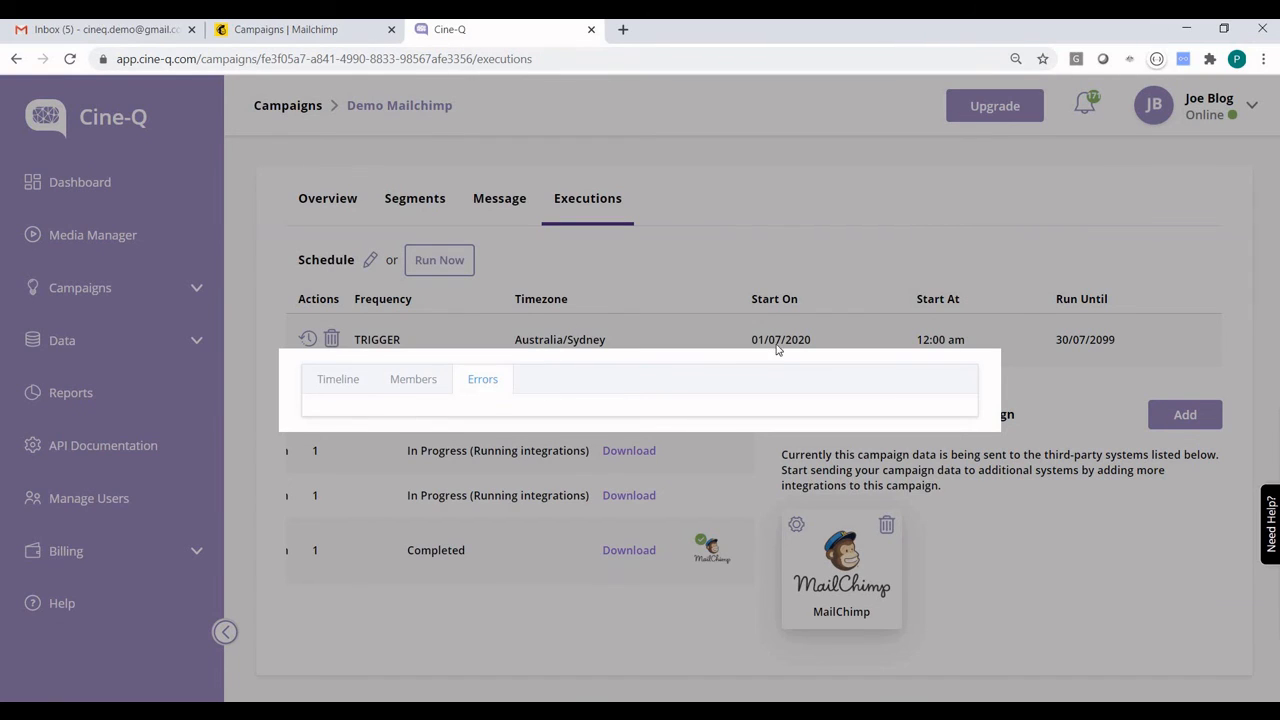
pyautogui.click(617, 622)
# Switch to Mailchimp and open the list of subscribers who completed the Cine-Q Demo Trigger Campaign from its report
pyautogui.click(336, 36)
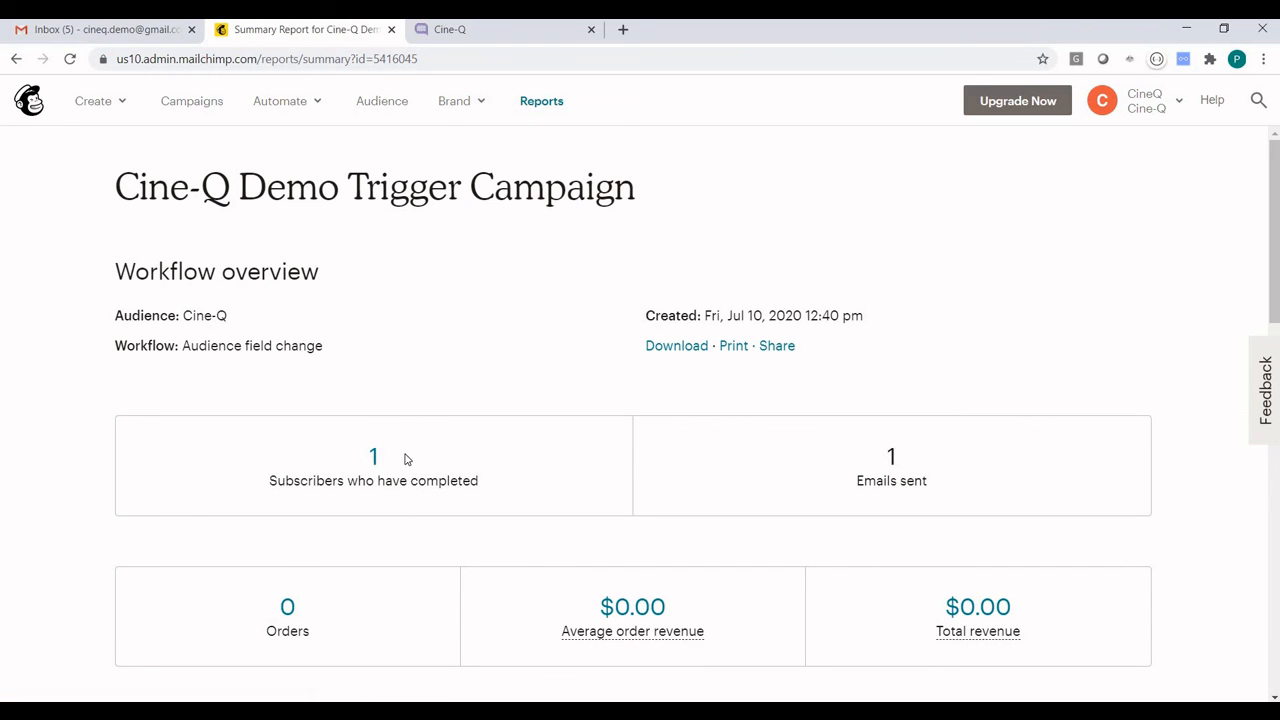
pyautogui.click(374, 457)
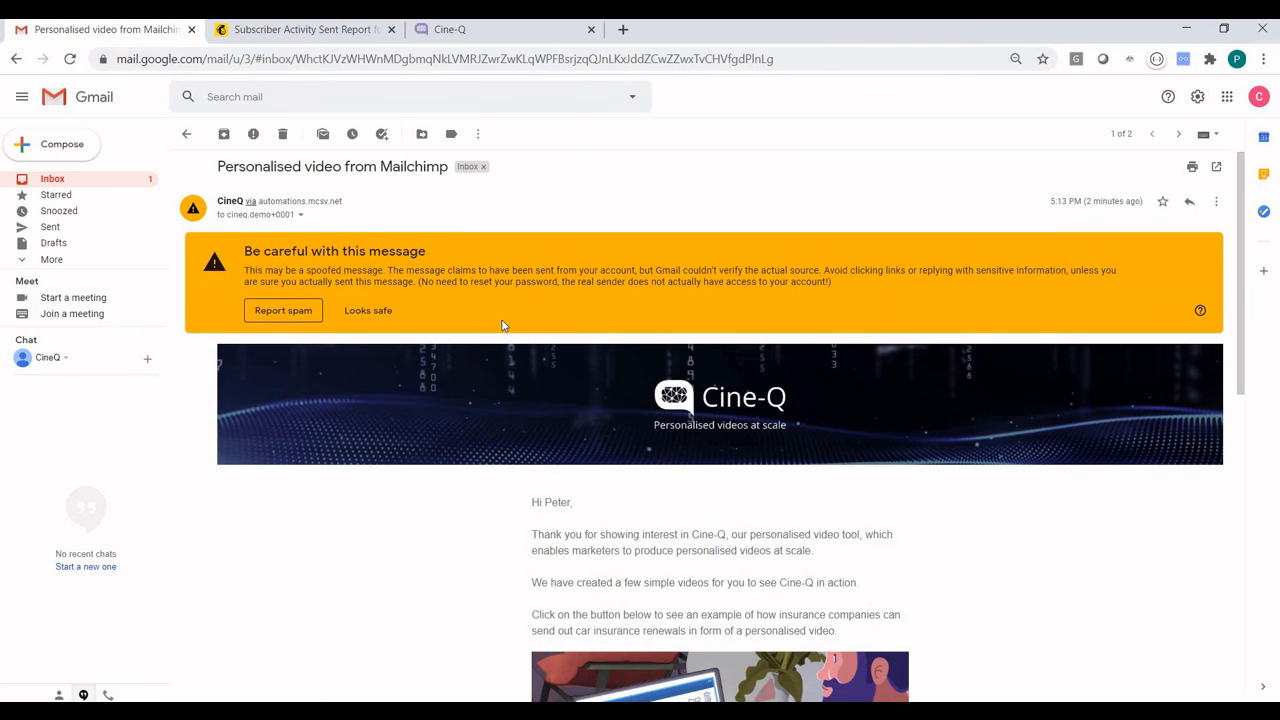
# Play the personalised video linked in the "Personalised video from Mailchimp" email in Gmail and follow its Renew Online link
pyautogui.scroll(-2, 503, 325)
pyautogui.scroll(-3, 503, 325)
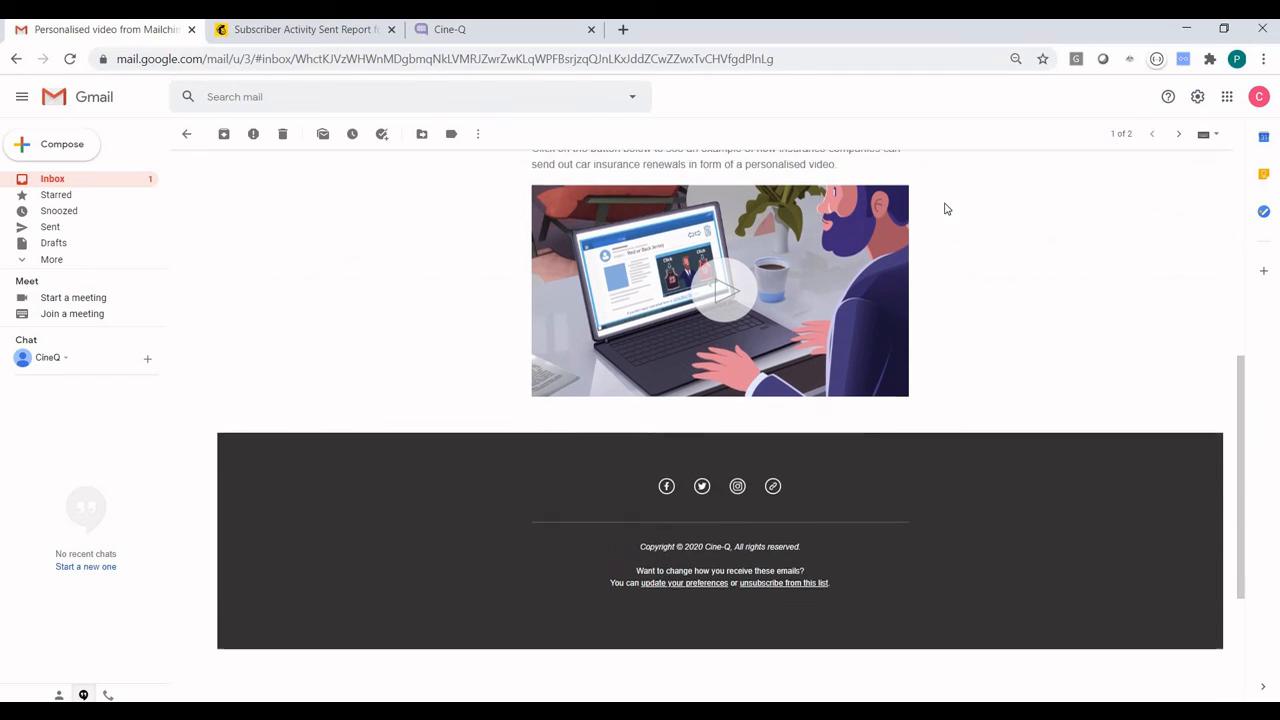
pyautogui.click(700, 287)
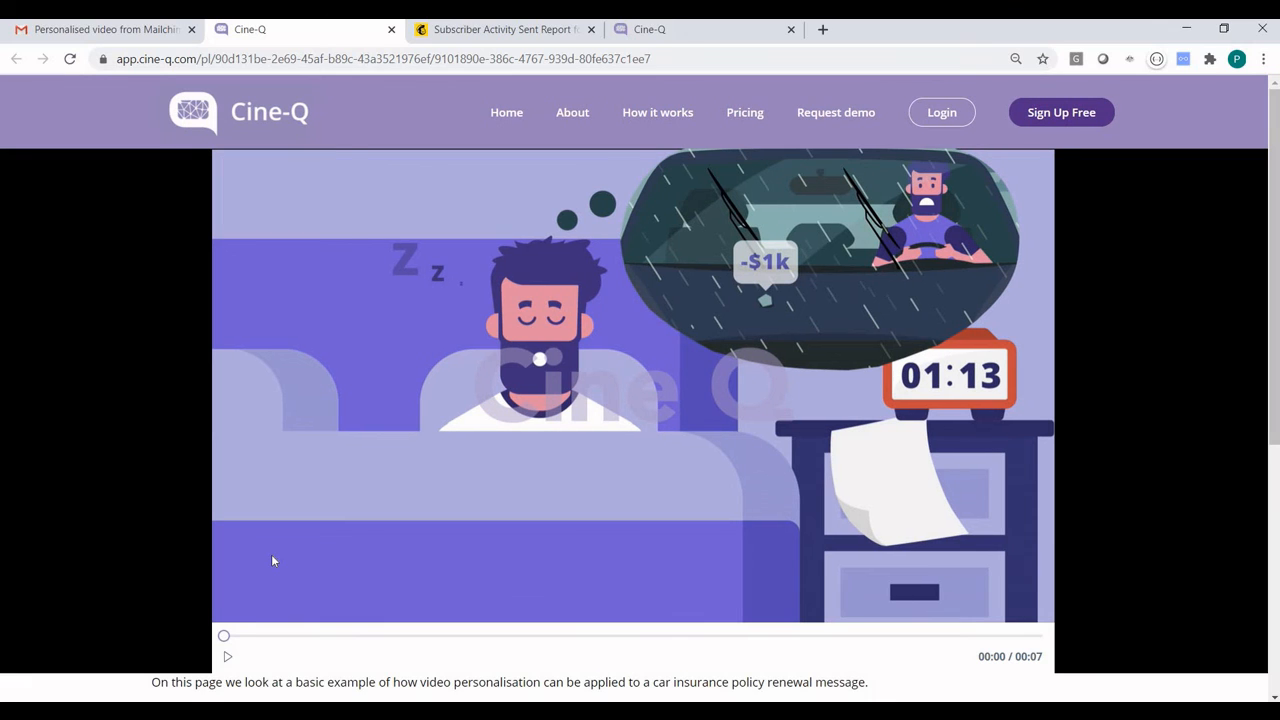
pyautogui.click(228, 657)
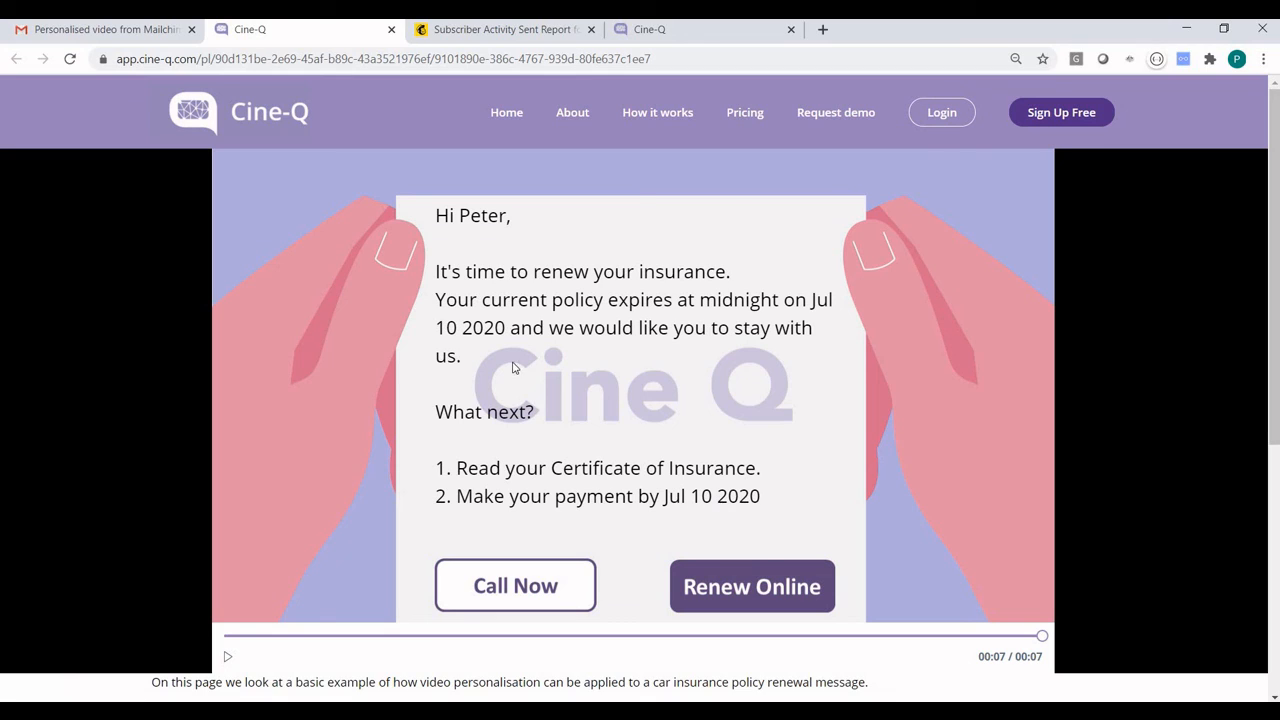
pyautogui.click(740, 600)
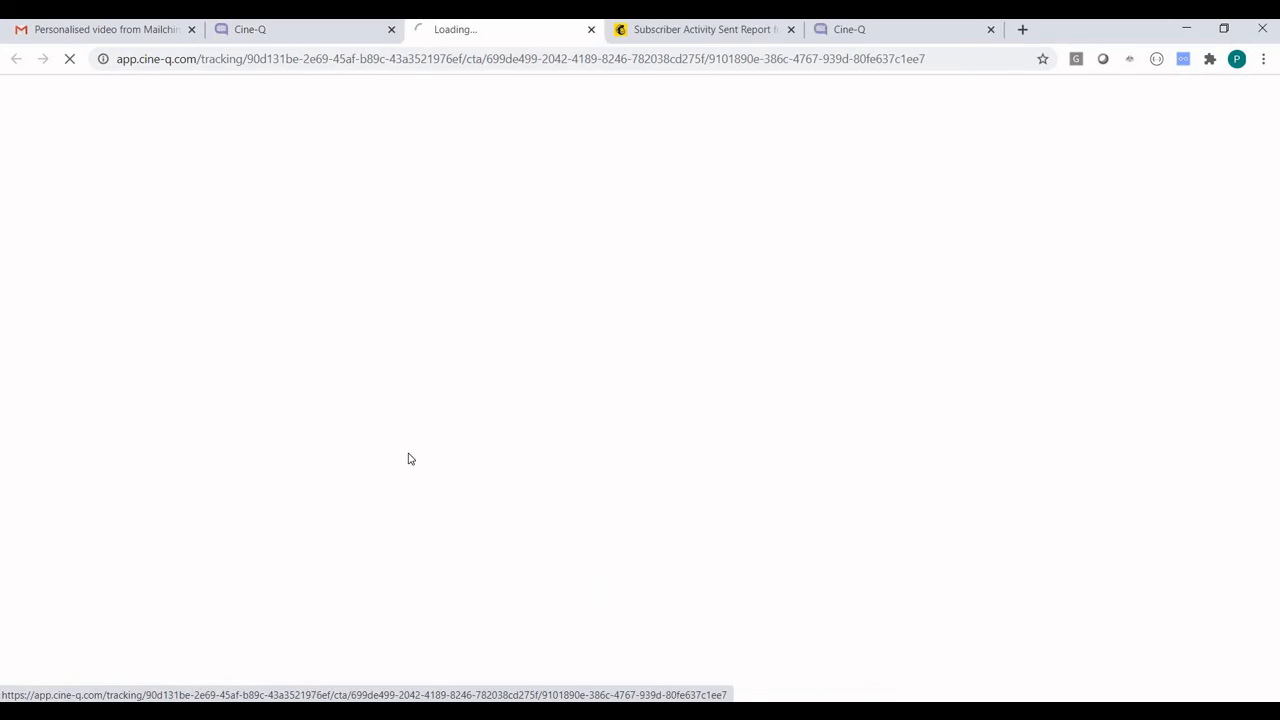